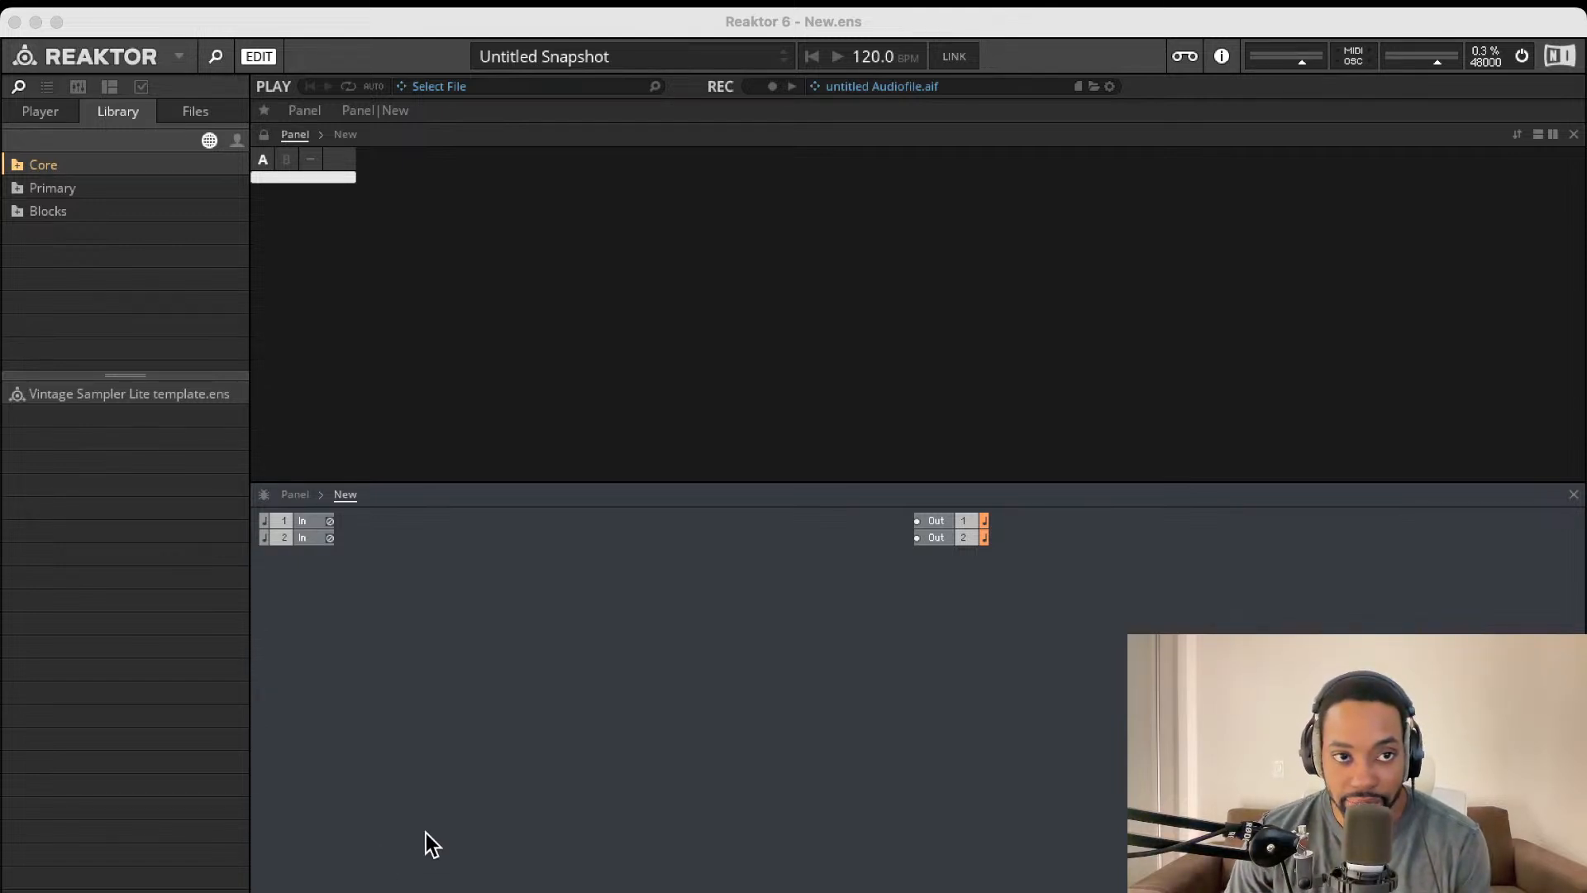
# - Start a new Build project for custom instruments from the start screen
pyautogui.click(38, 111)
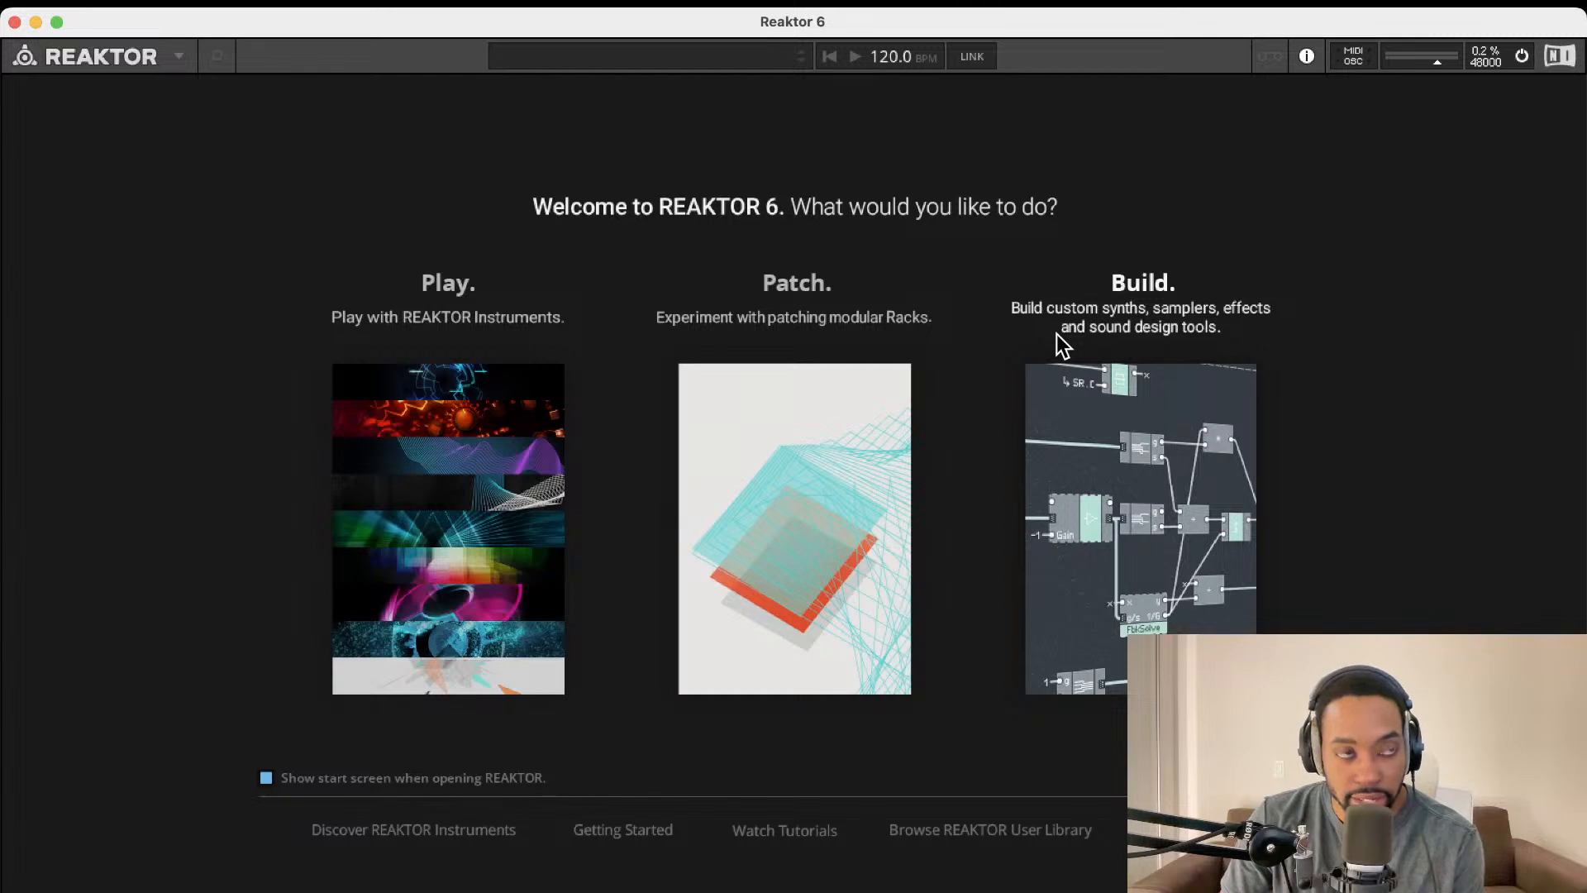
pyautogui.click(1134, 365)
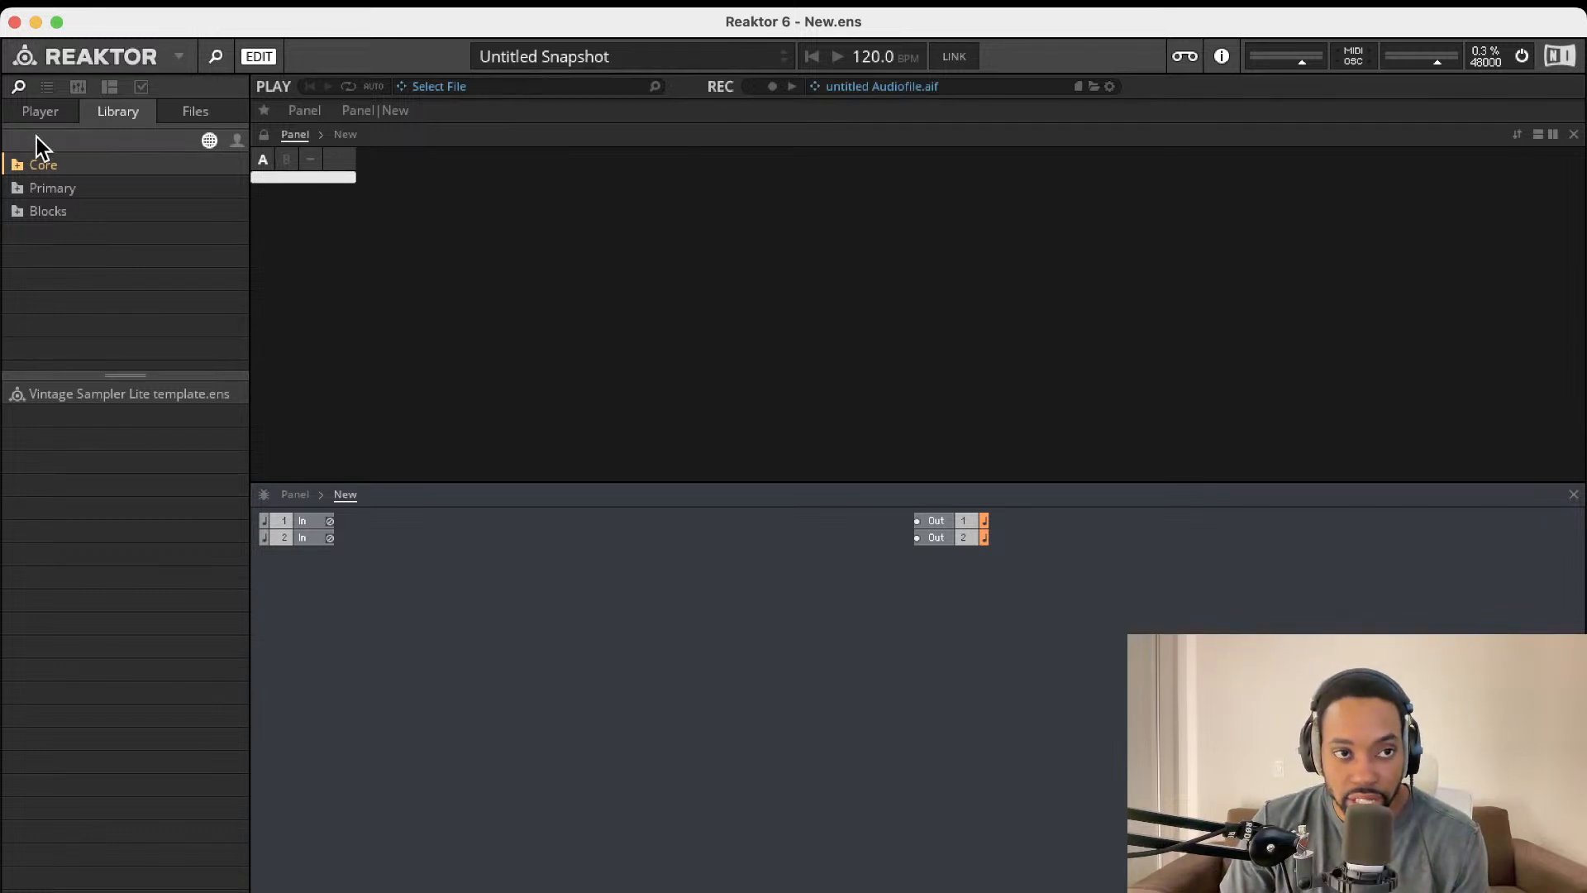
# - Look through the browser's Player, Library and Files contents to compare what each one offers
pyautogui.click(28, 113)
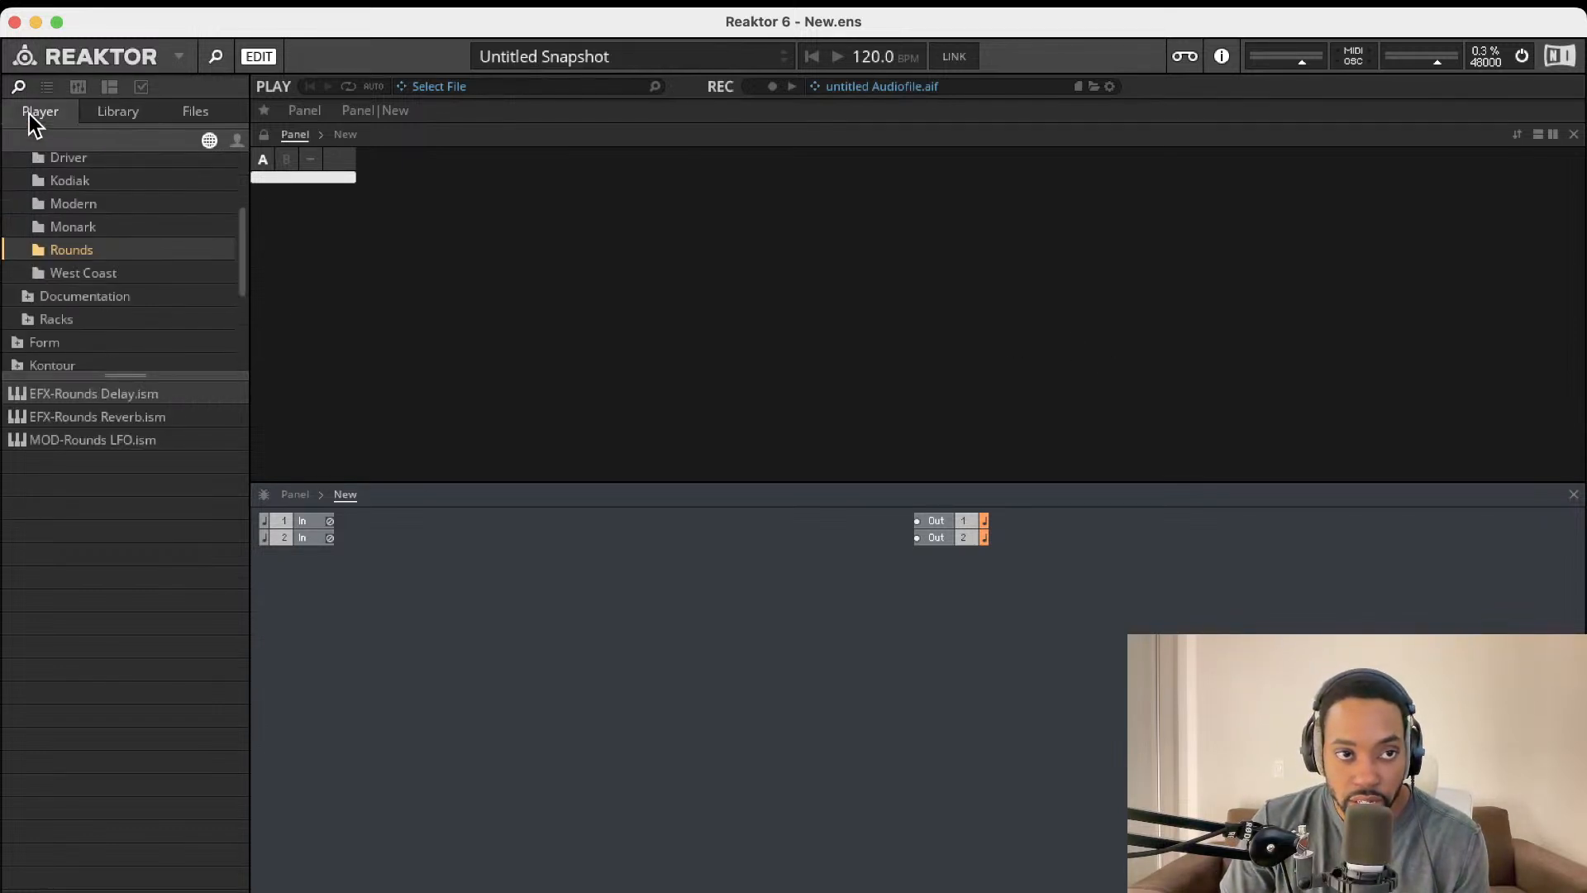
pyautogui.click(103, 112)
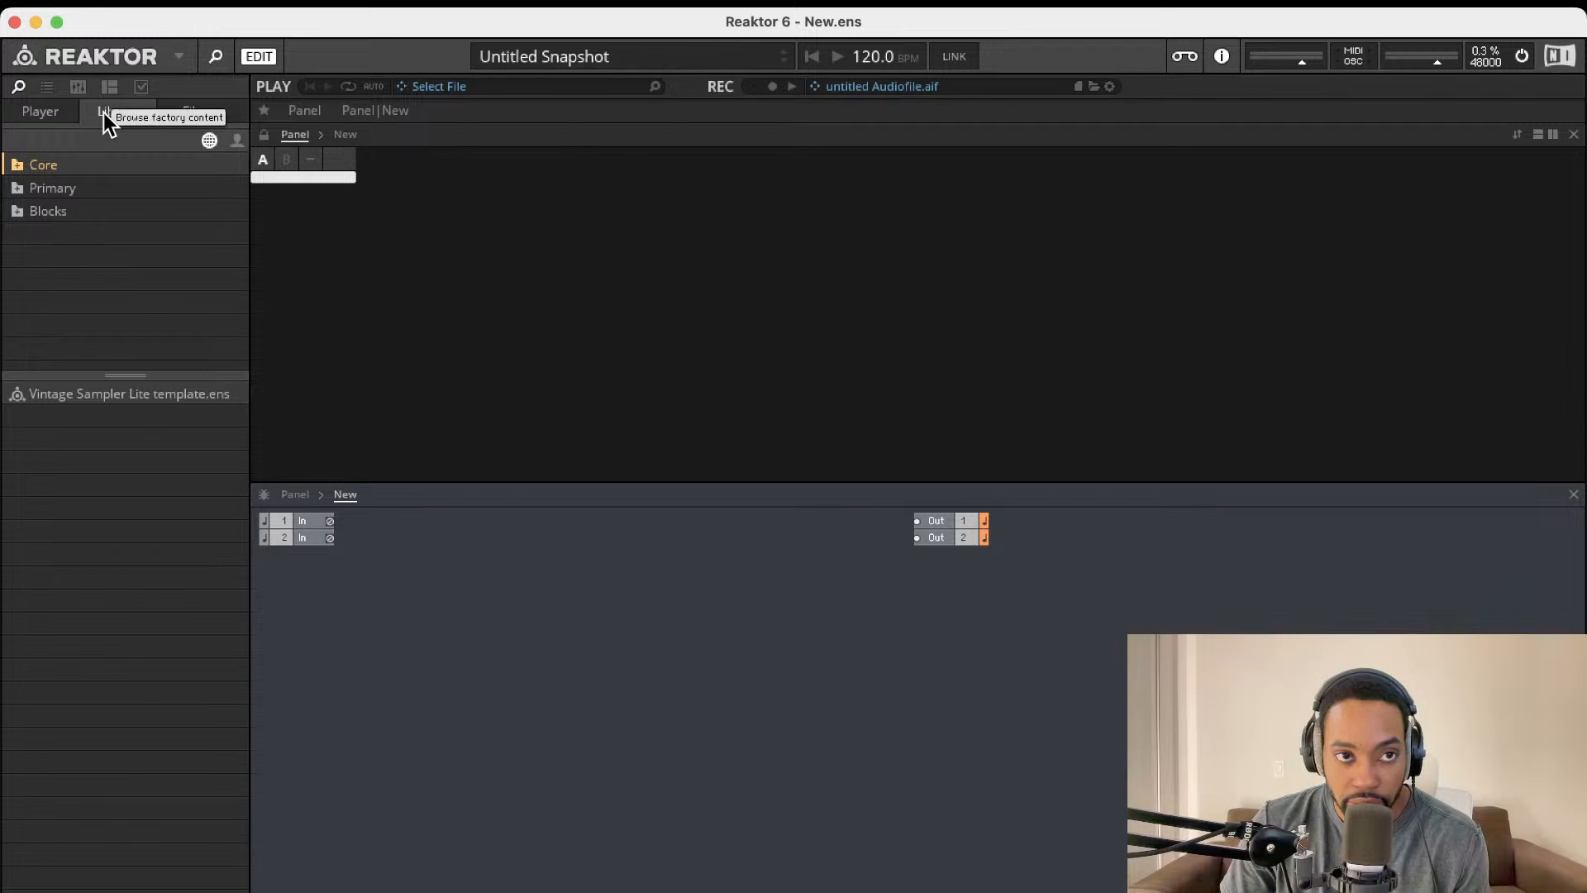
pyautogui.click(194, 113)
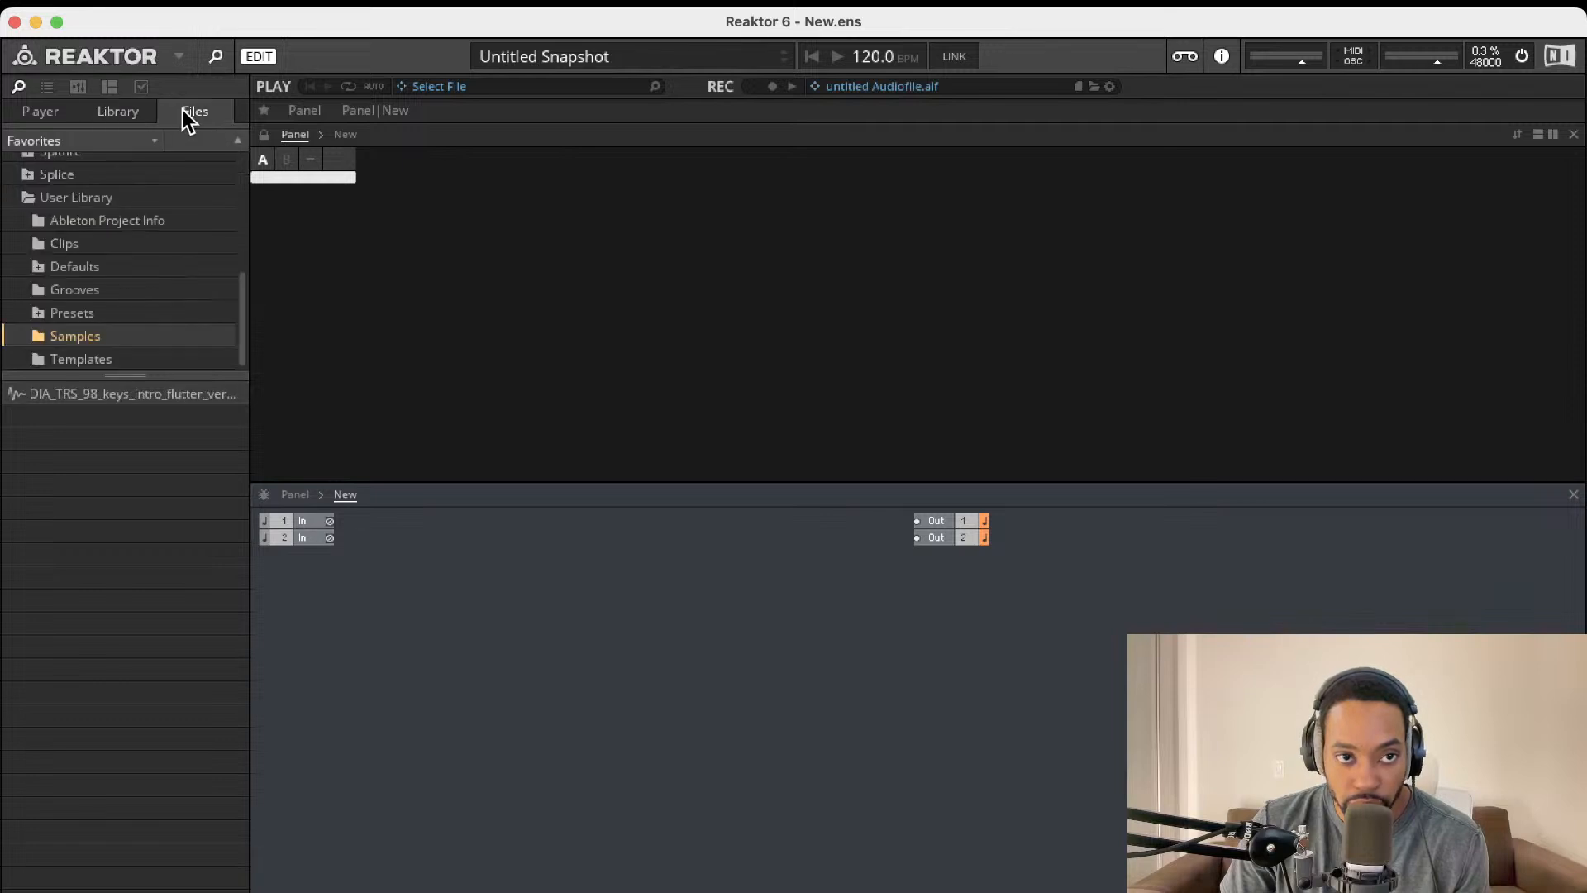
pyautogui.click(33, 112)
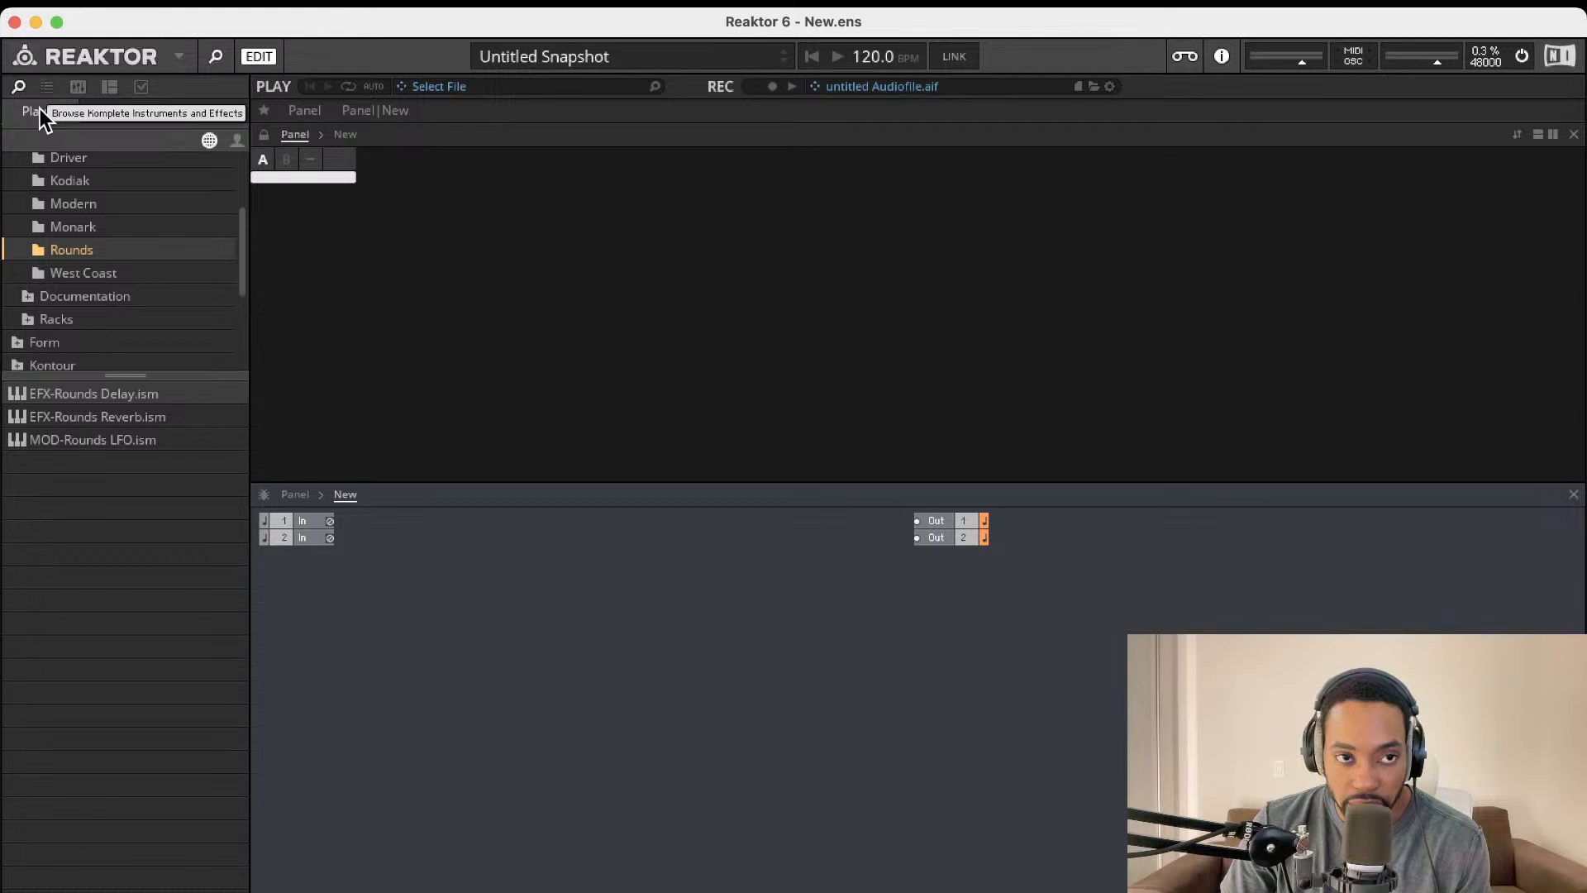
pyautogui.click(104, 118)
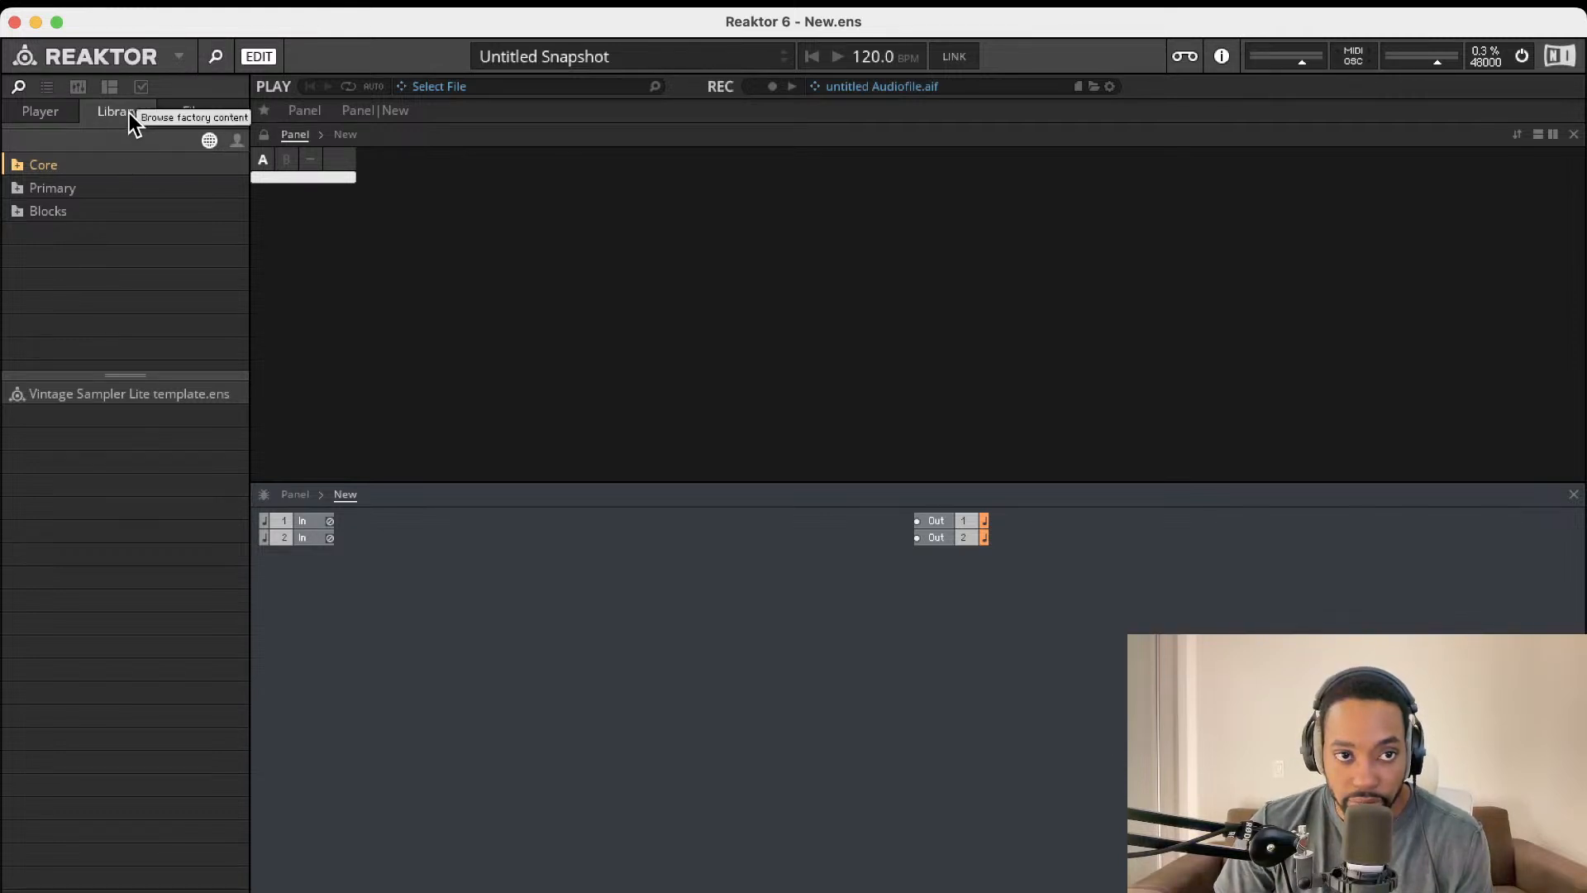
pyautogui.click(199, 112)
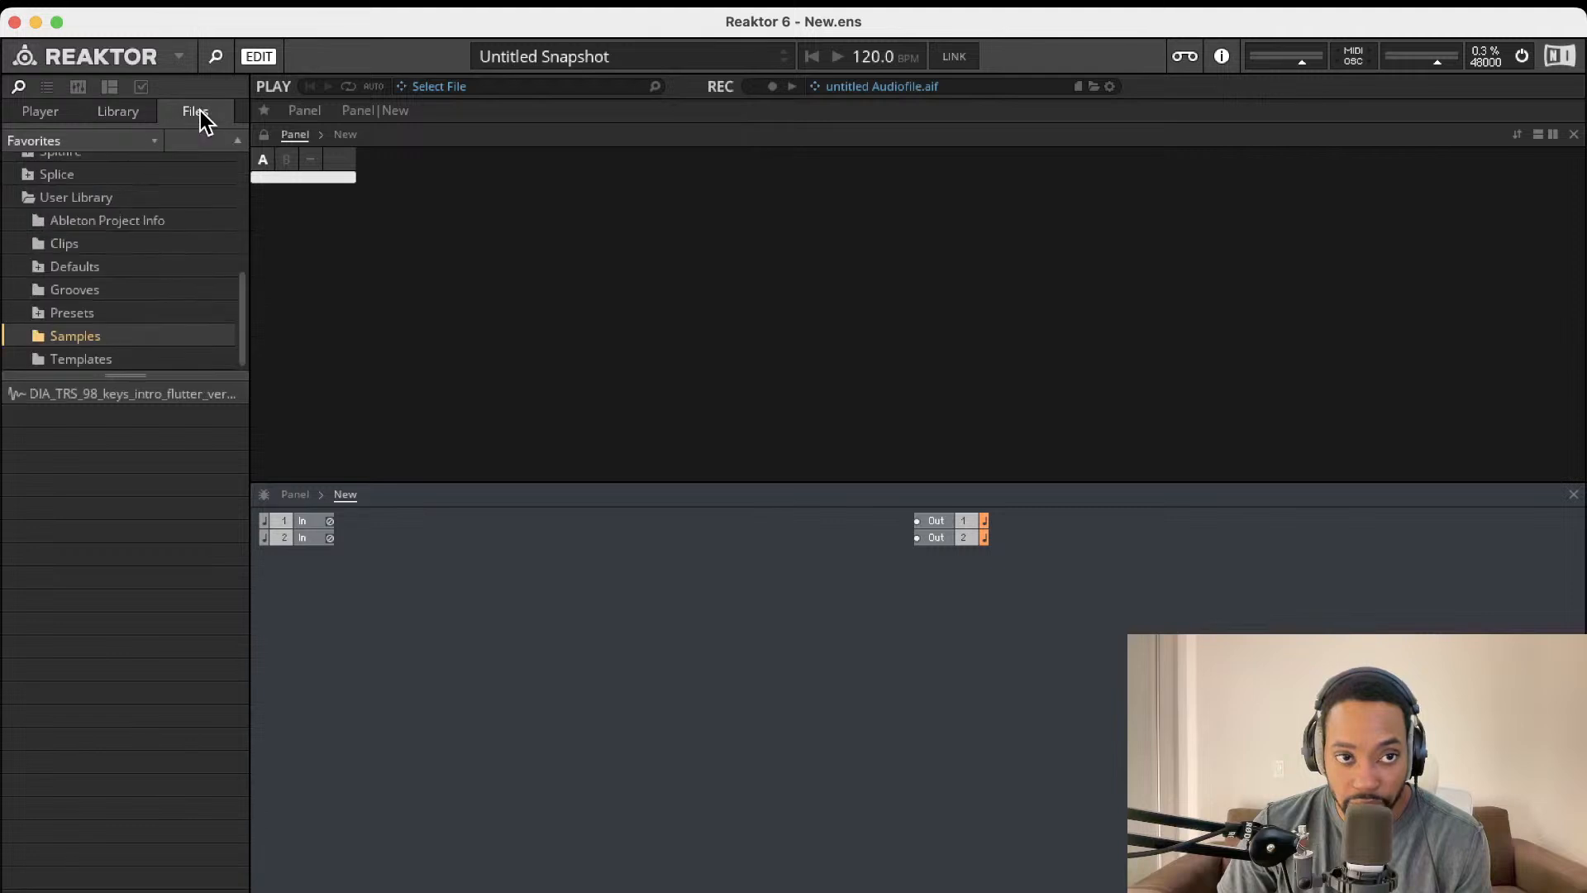
pyautogui.click(40, 115)
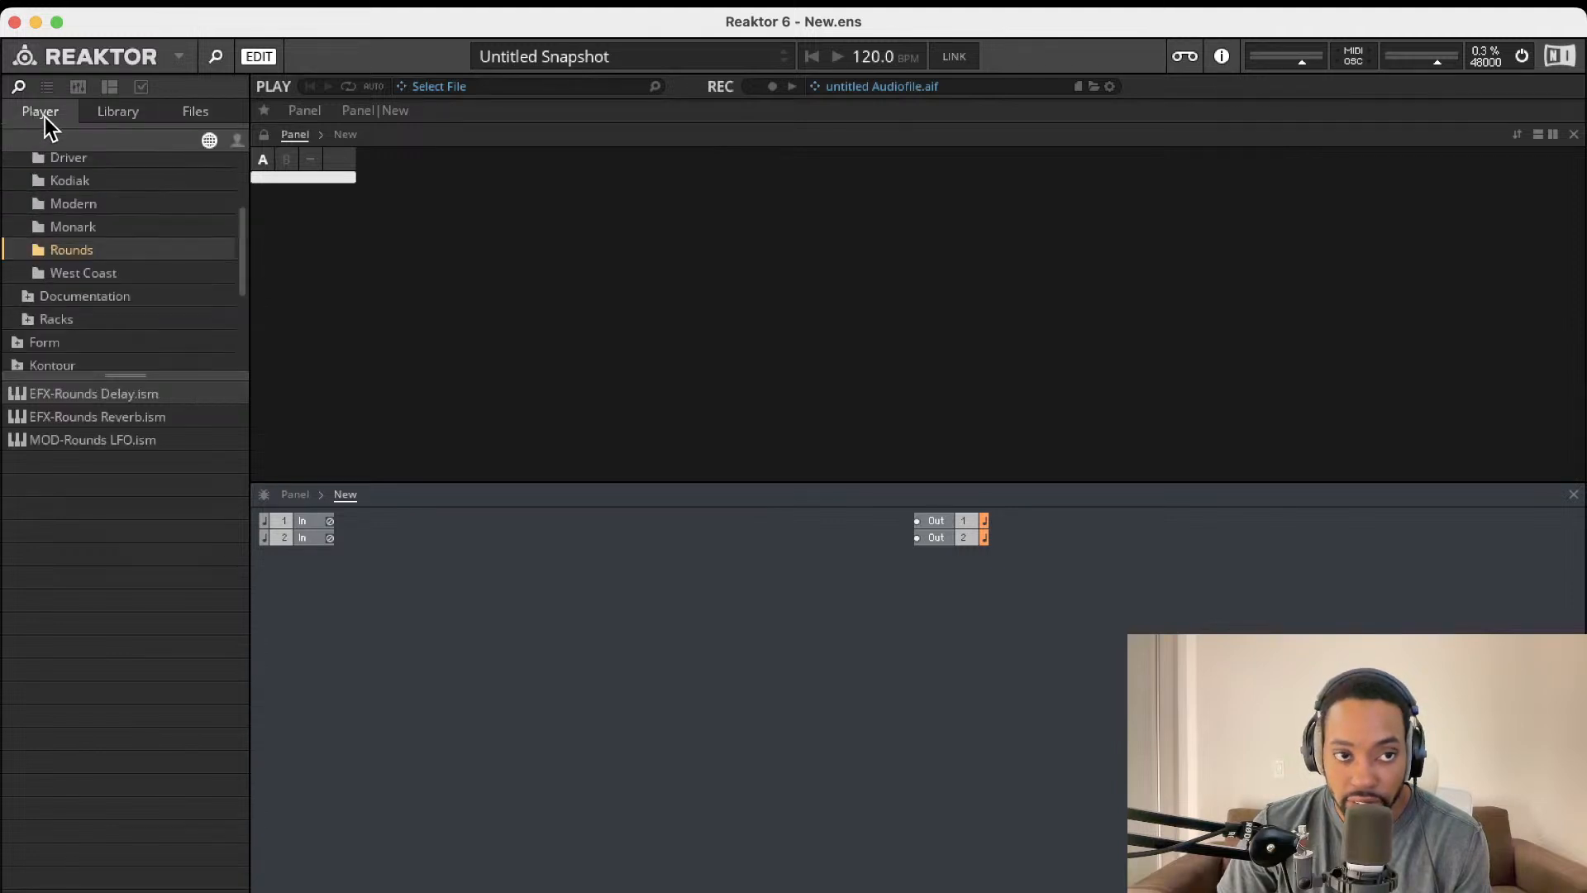
# - Add the Util Note In block from the Blocks Base Util folder to the structure, beside the input terminals
pyautogui.scroll(5, 199, 248)
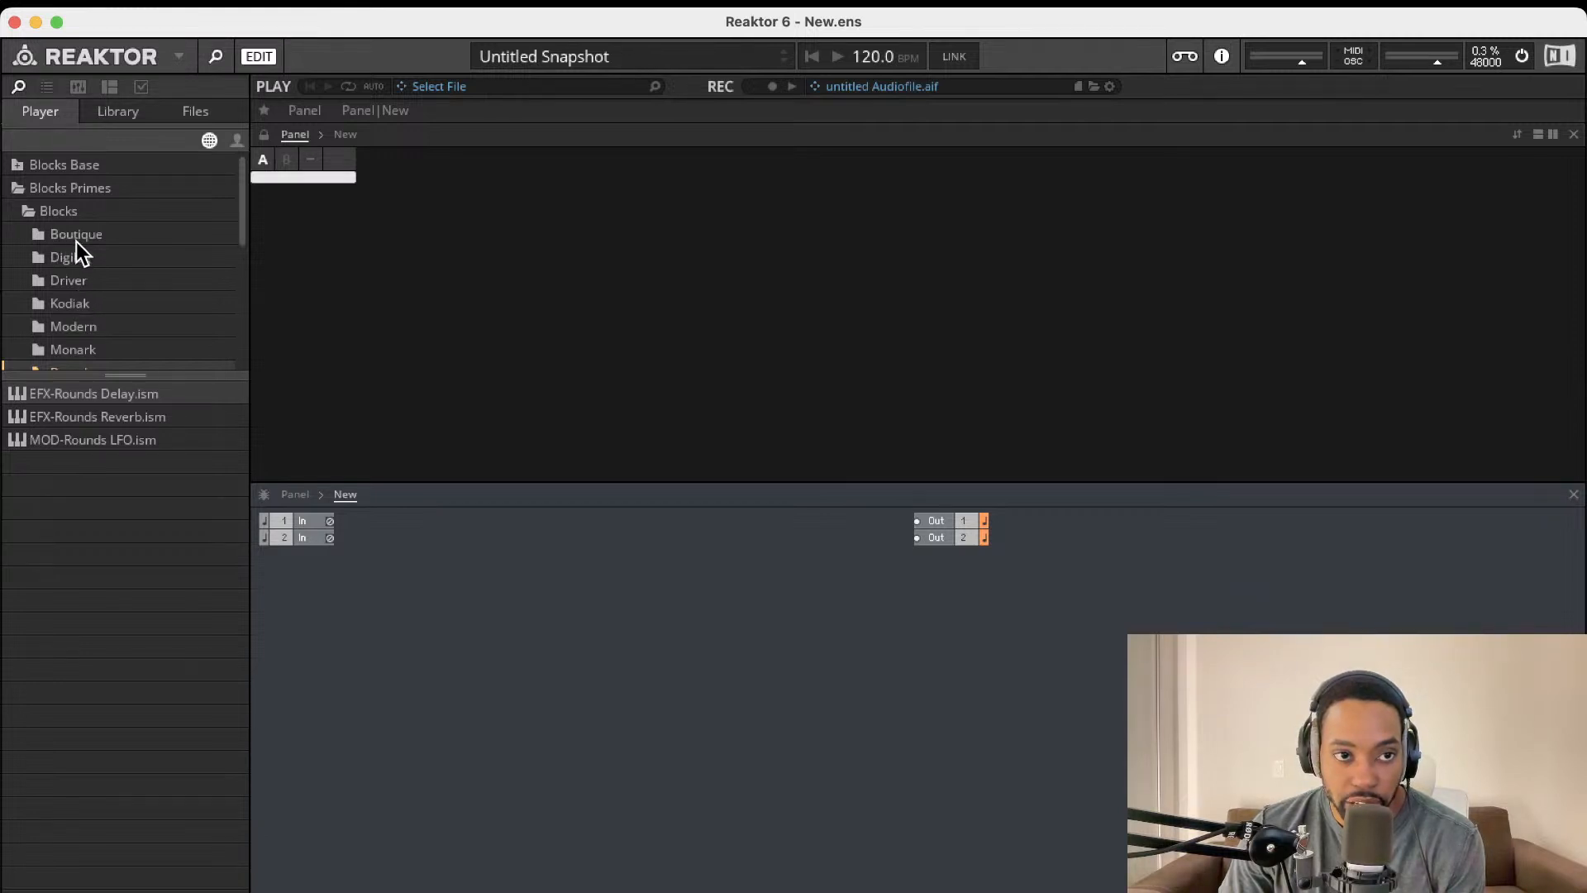
pyautogui.click(17, 168)
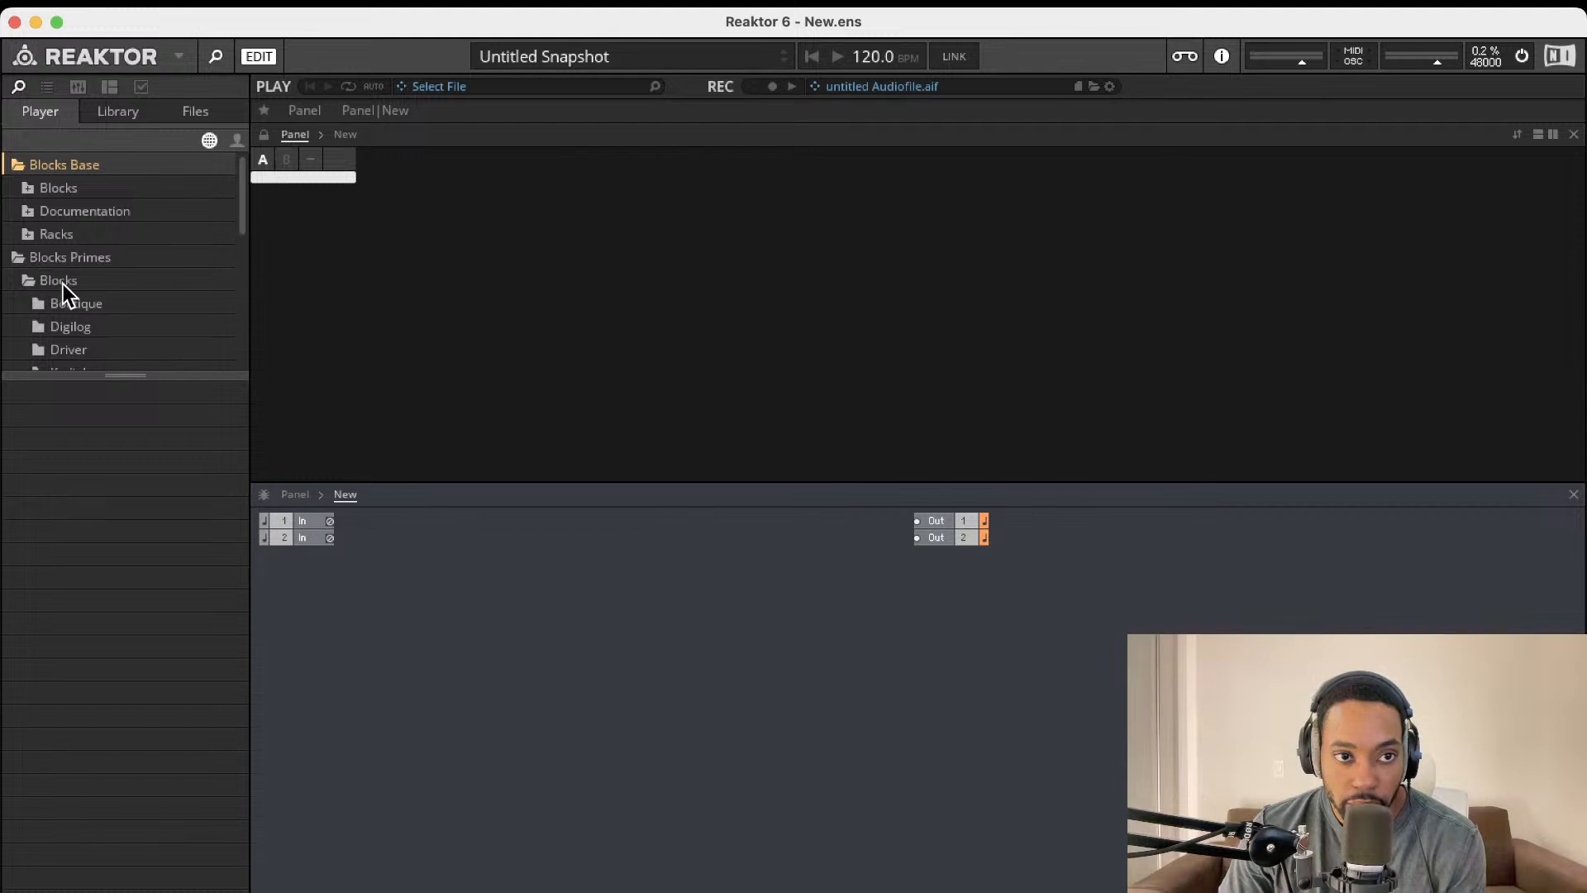
pyautogui.scroll(-3, 55, 313)
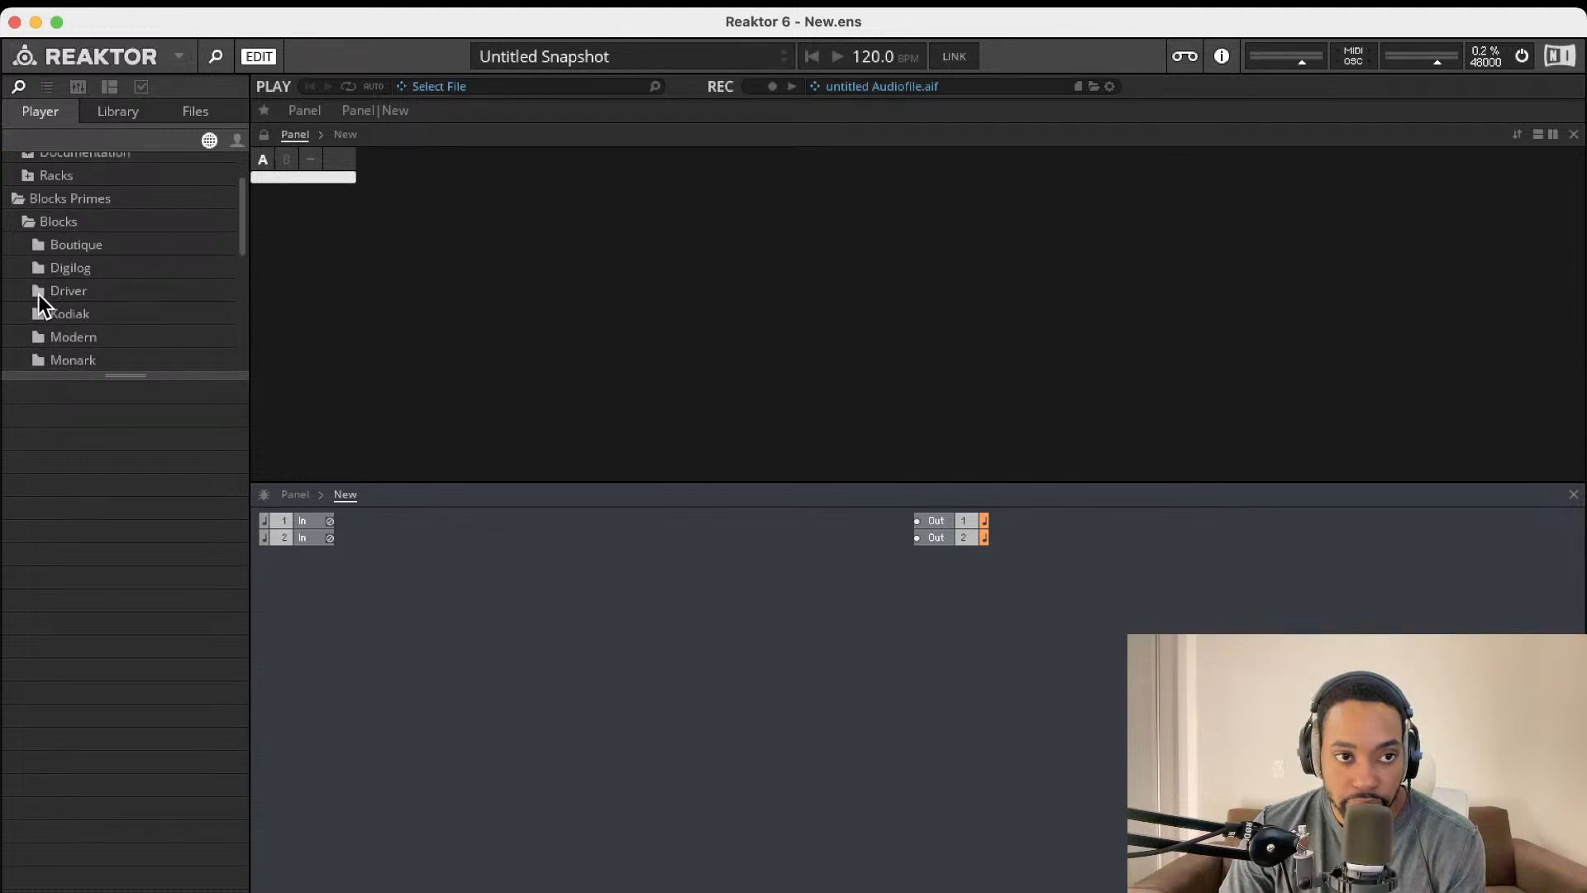
pyautogui.scroll(2, 39, 246)
pyautogui.click(25, 198)
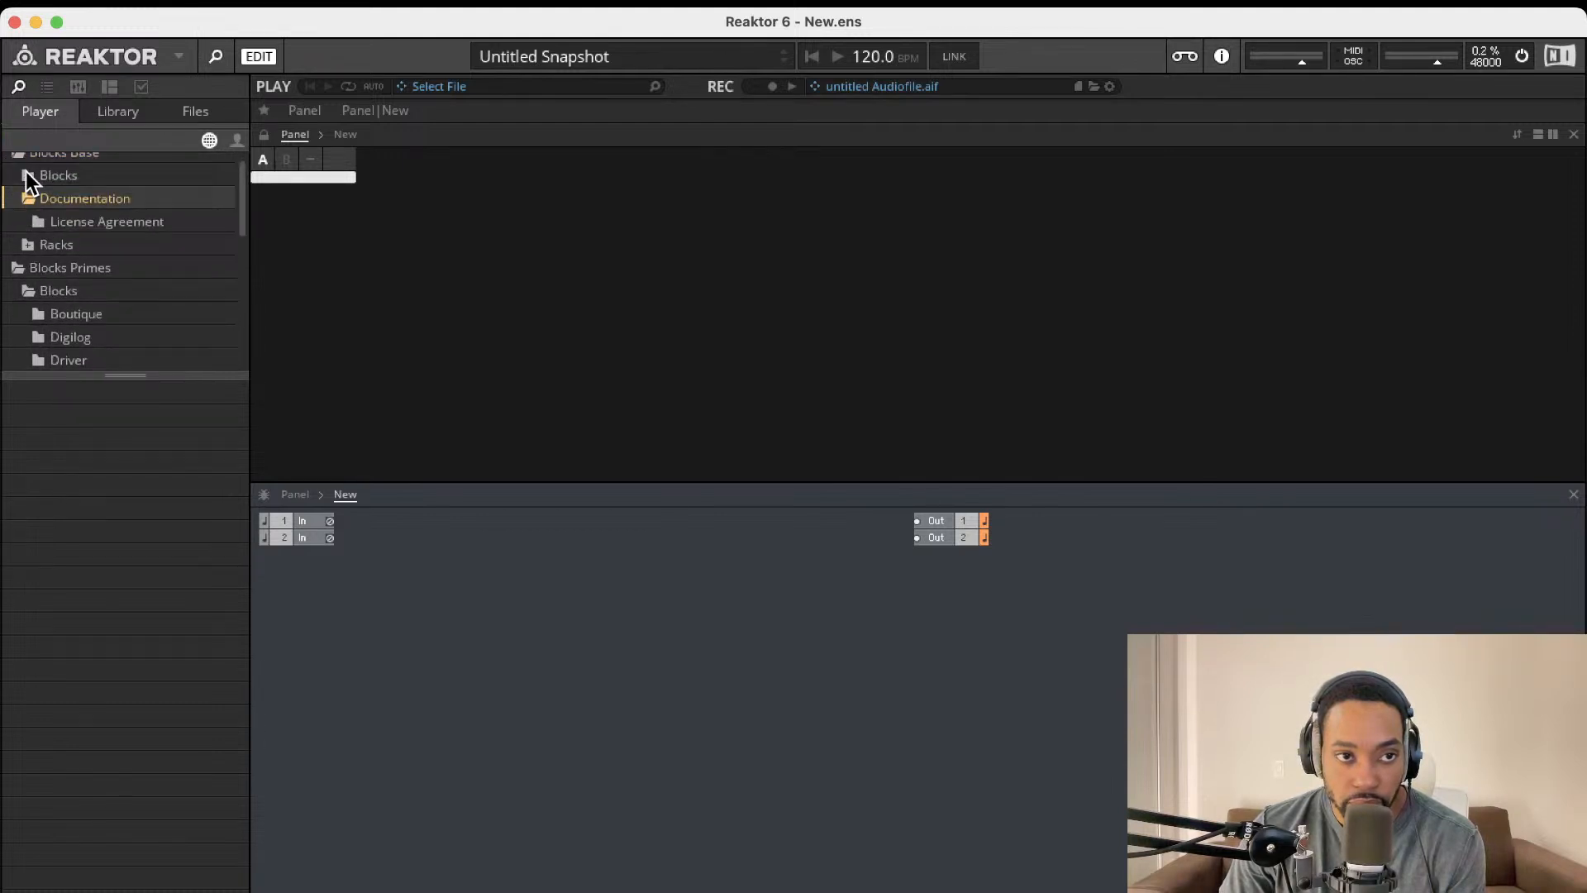
pyautogui.click(27, 176)
pyautogui.click(38, 218)
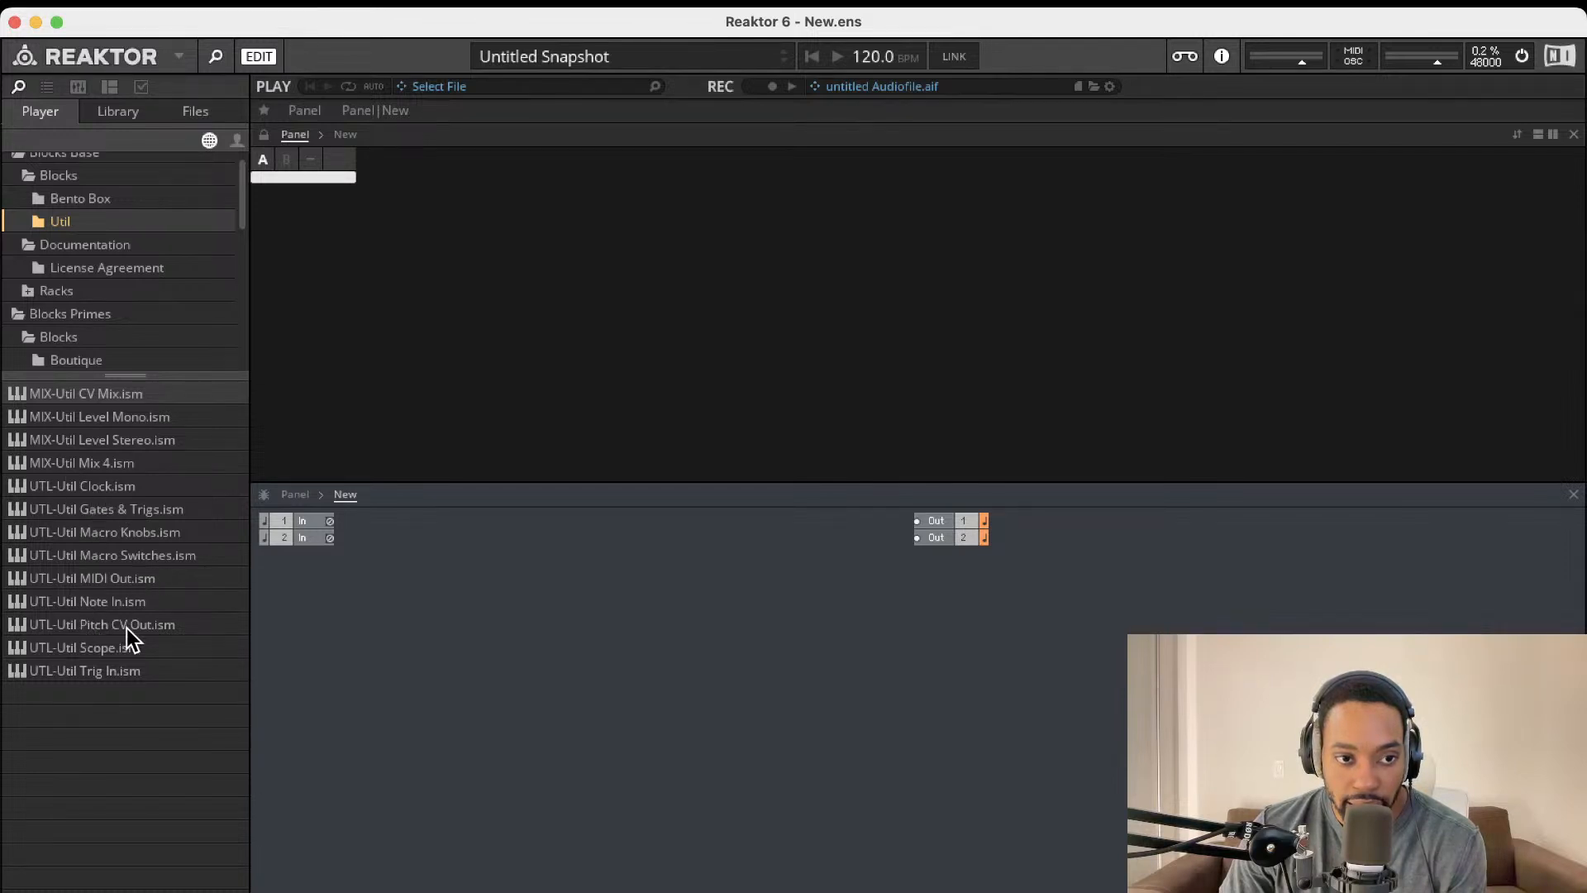
pyautogui.doubleClick(93, 603)
pyautogui.moveTo(418, 667); pyautogui.dragTo(382, 569)
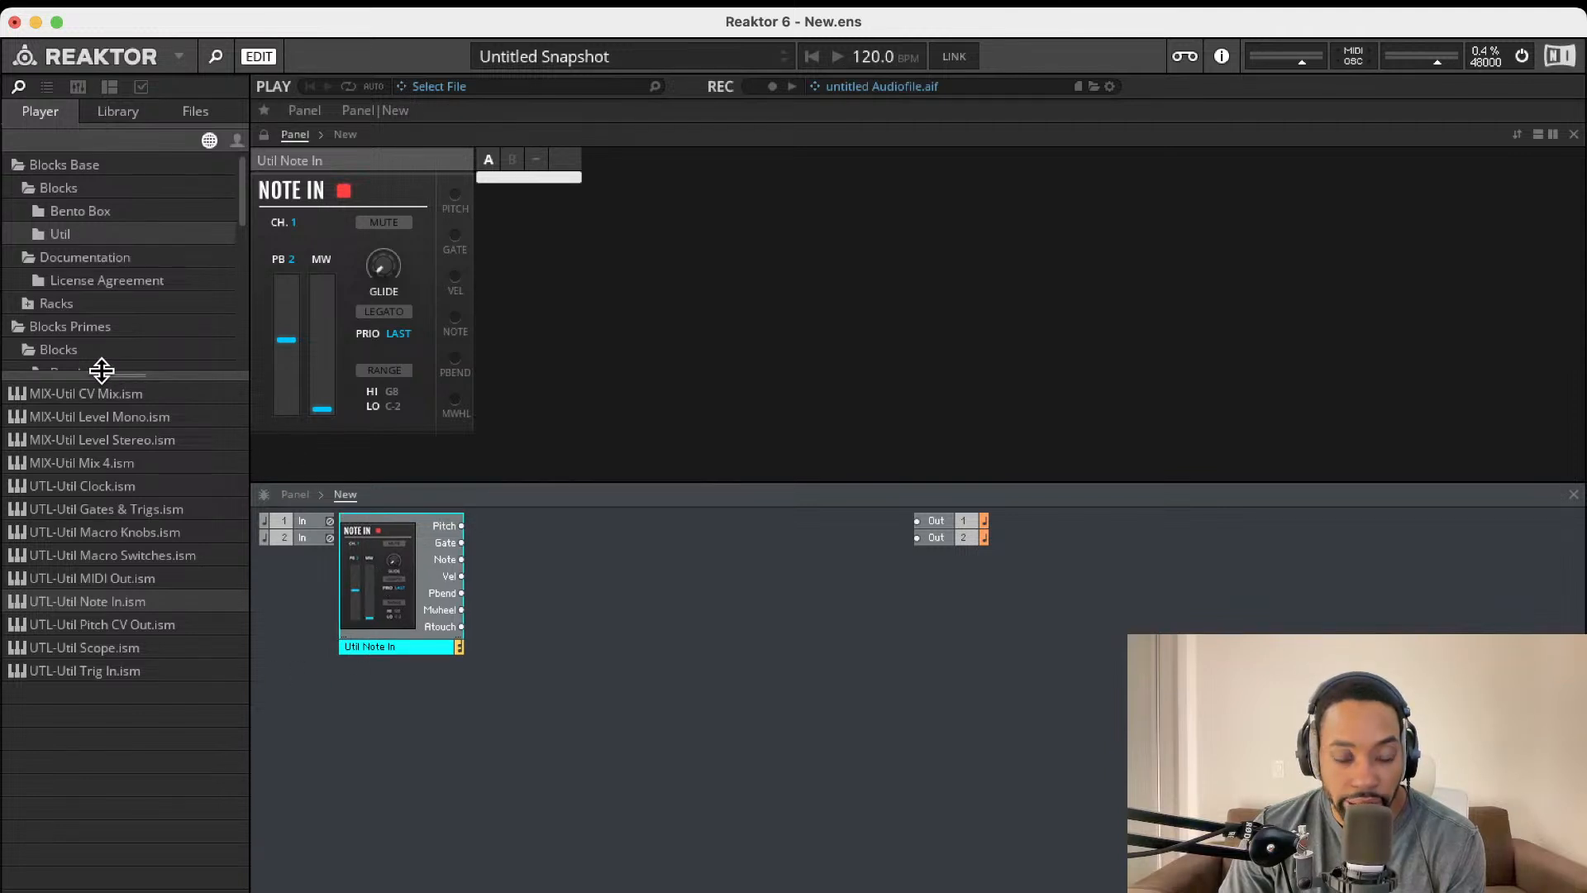
# - Add a Bento Oscillator from the Bento Box folder and place it just beyond the Note In block
pyautogui.click(41, 219)
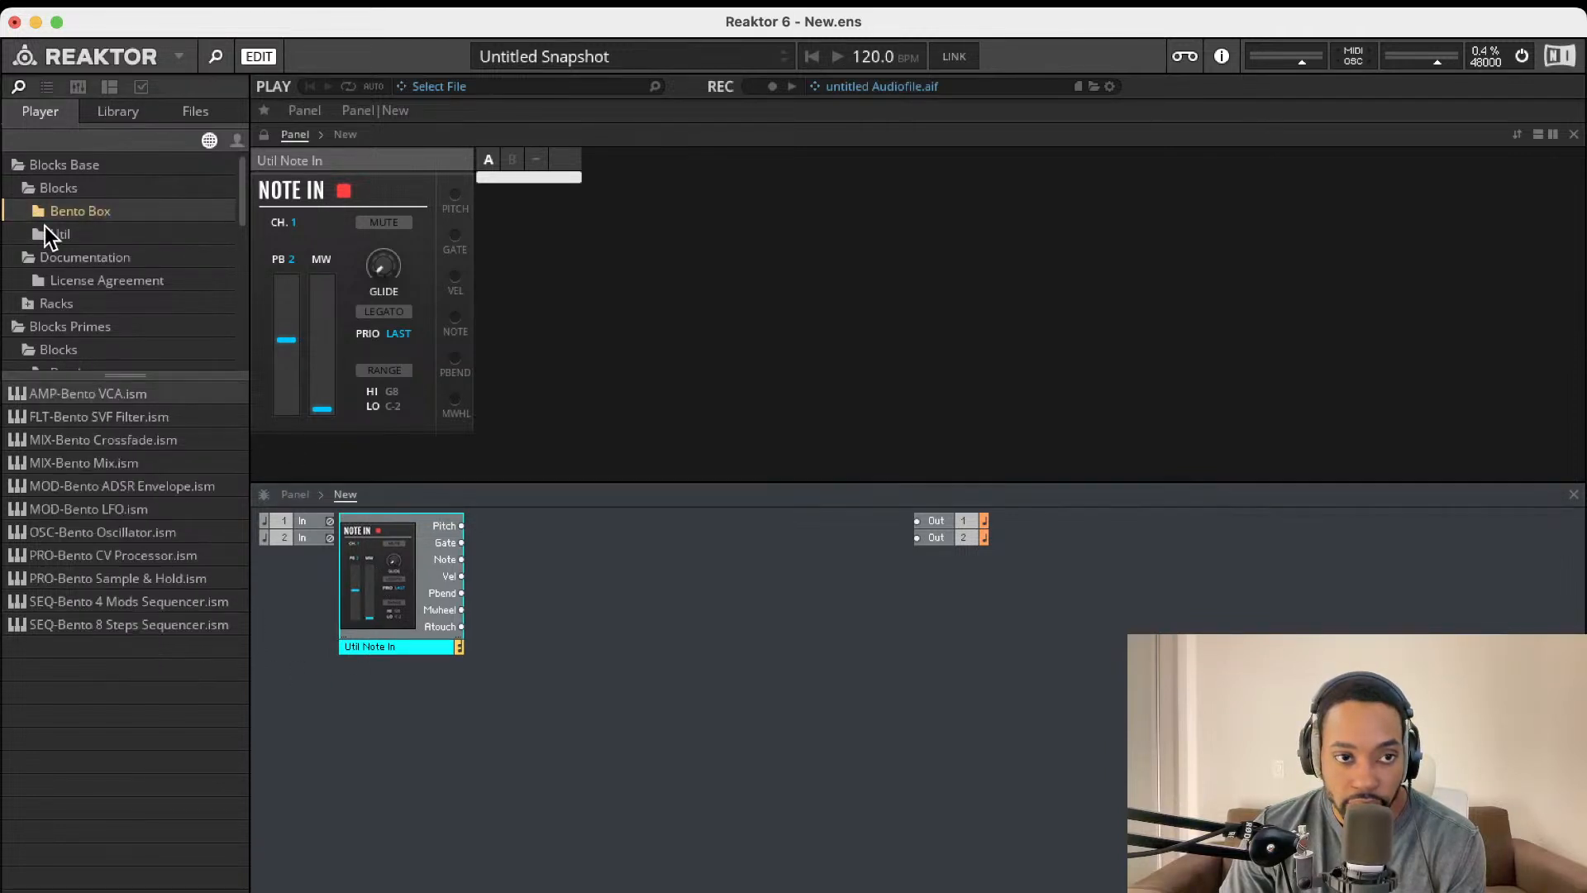
pyautogui.doubleClick(101, 531)
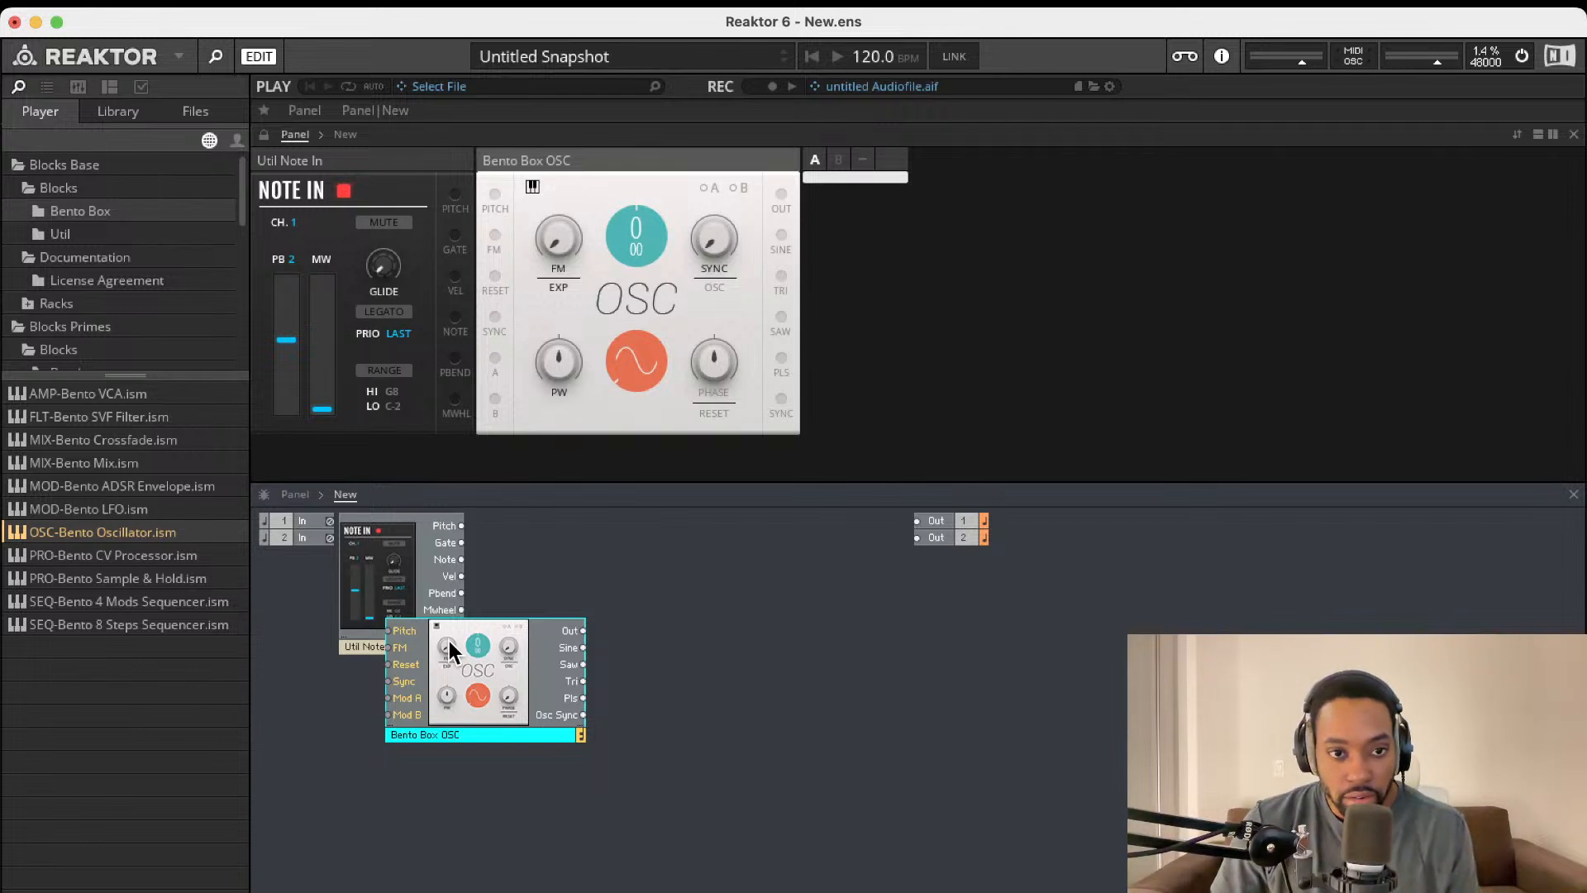
pyautogui.moveTo(461, 638); pyautogui.dragTo(575, 587)
pyautogui.moveTo(365, 597)
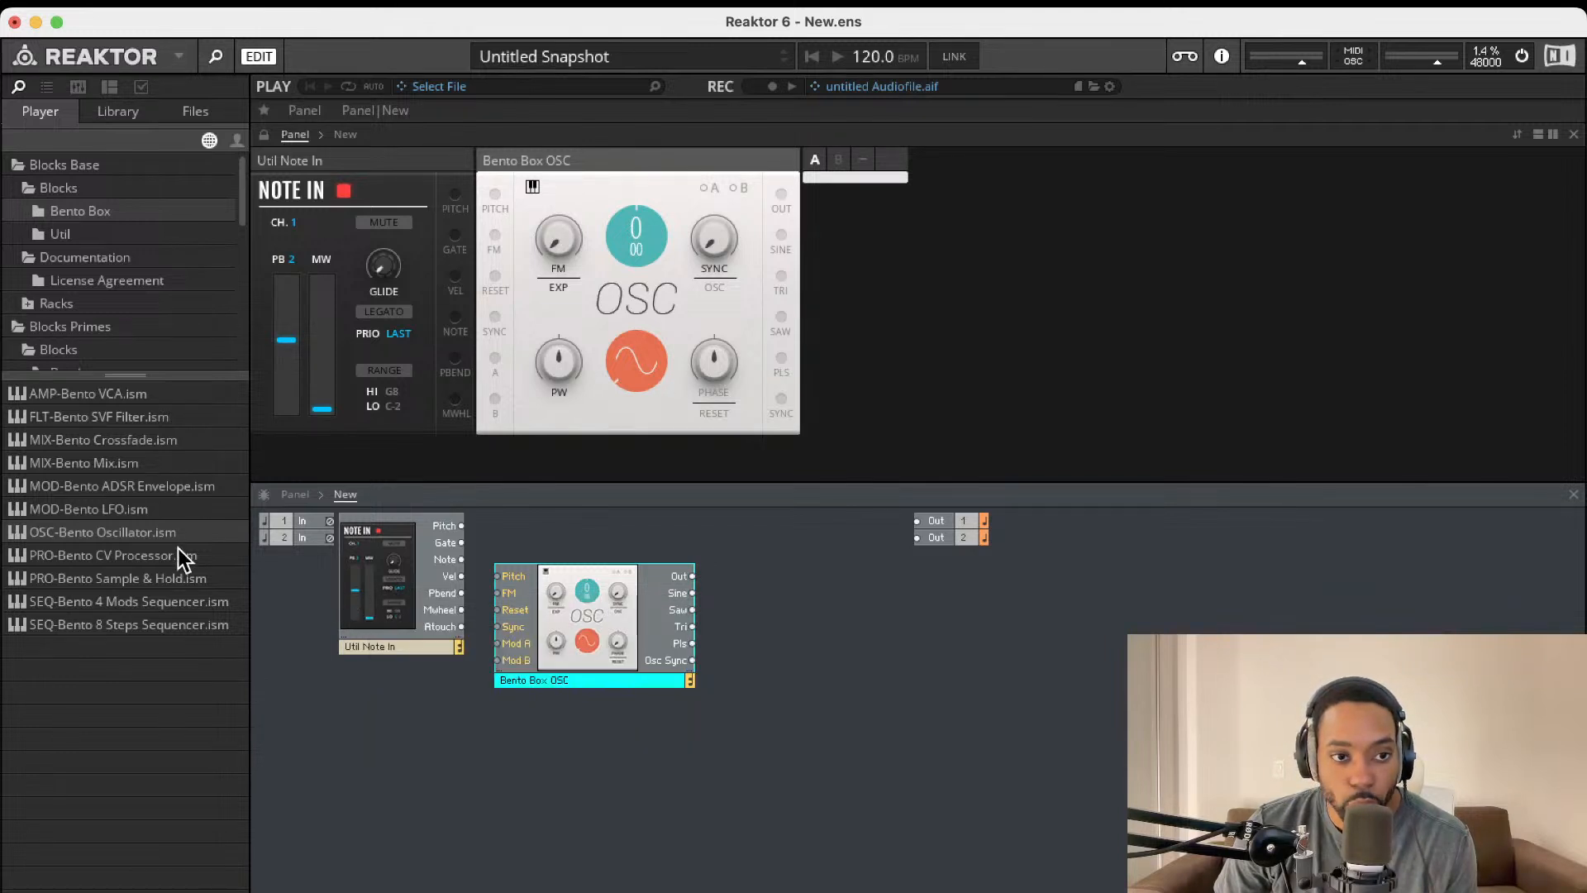
# - Add a Bento Mix block from the Bento Box folder and place it after the oscillator
pyautogui.click(60, 234)
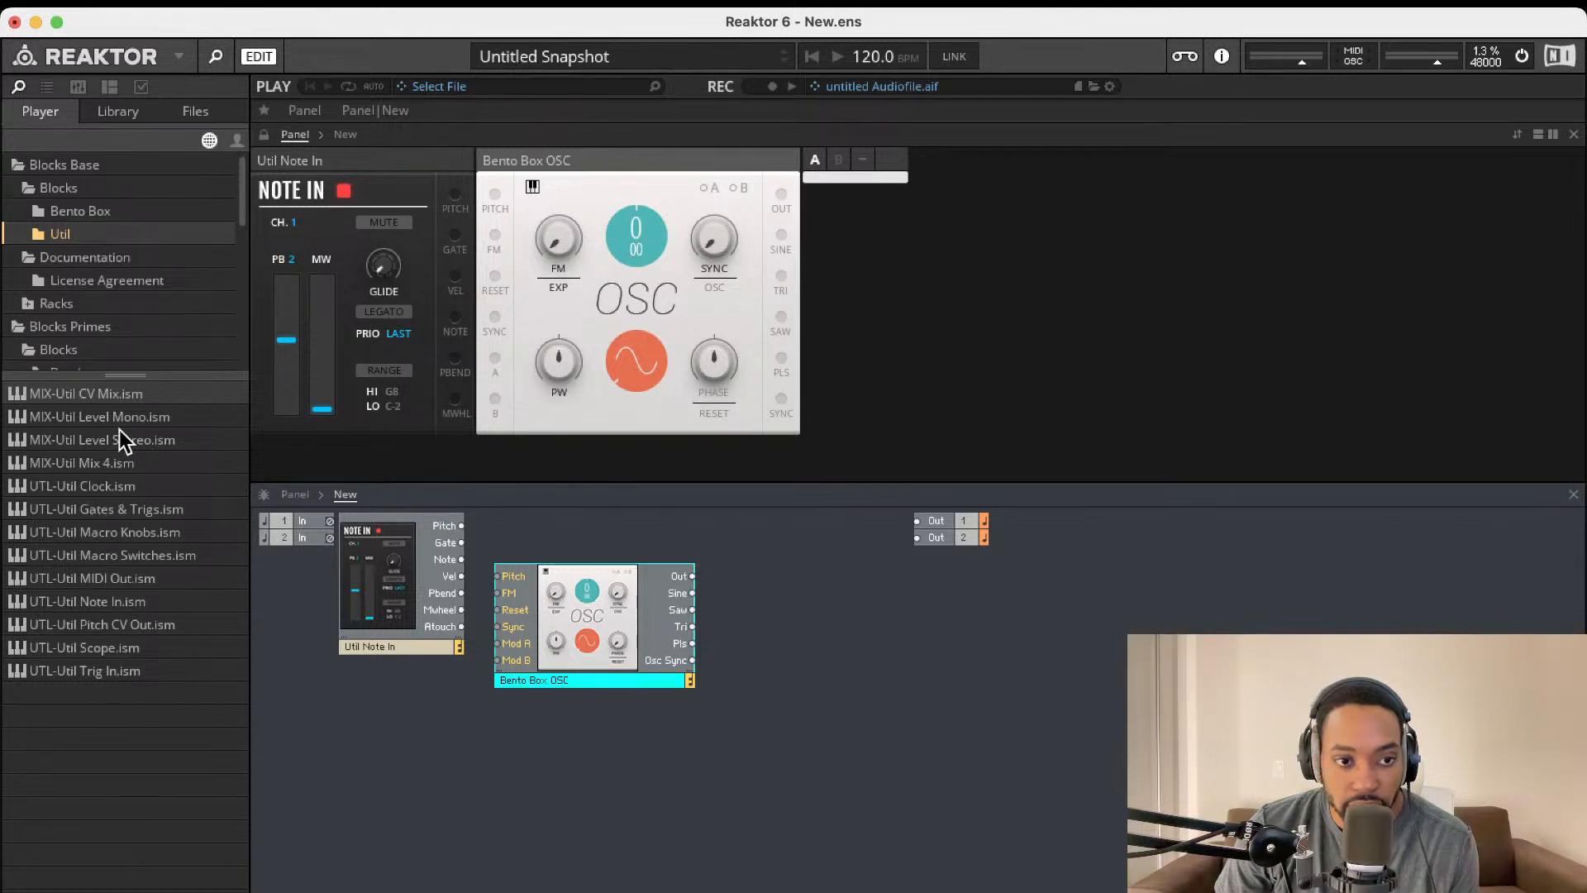
pyautogui.click(80, 213)
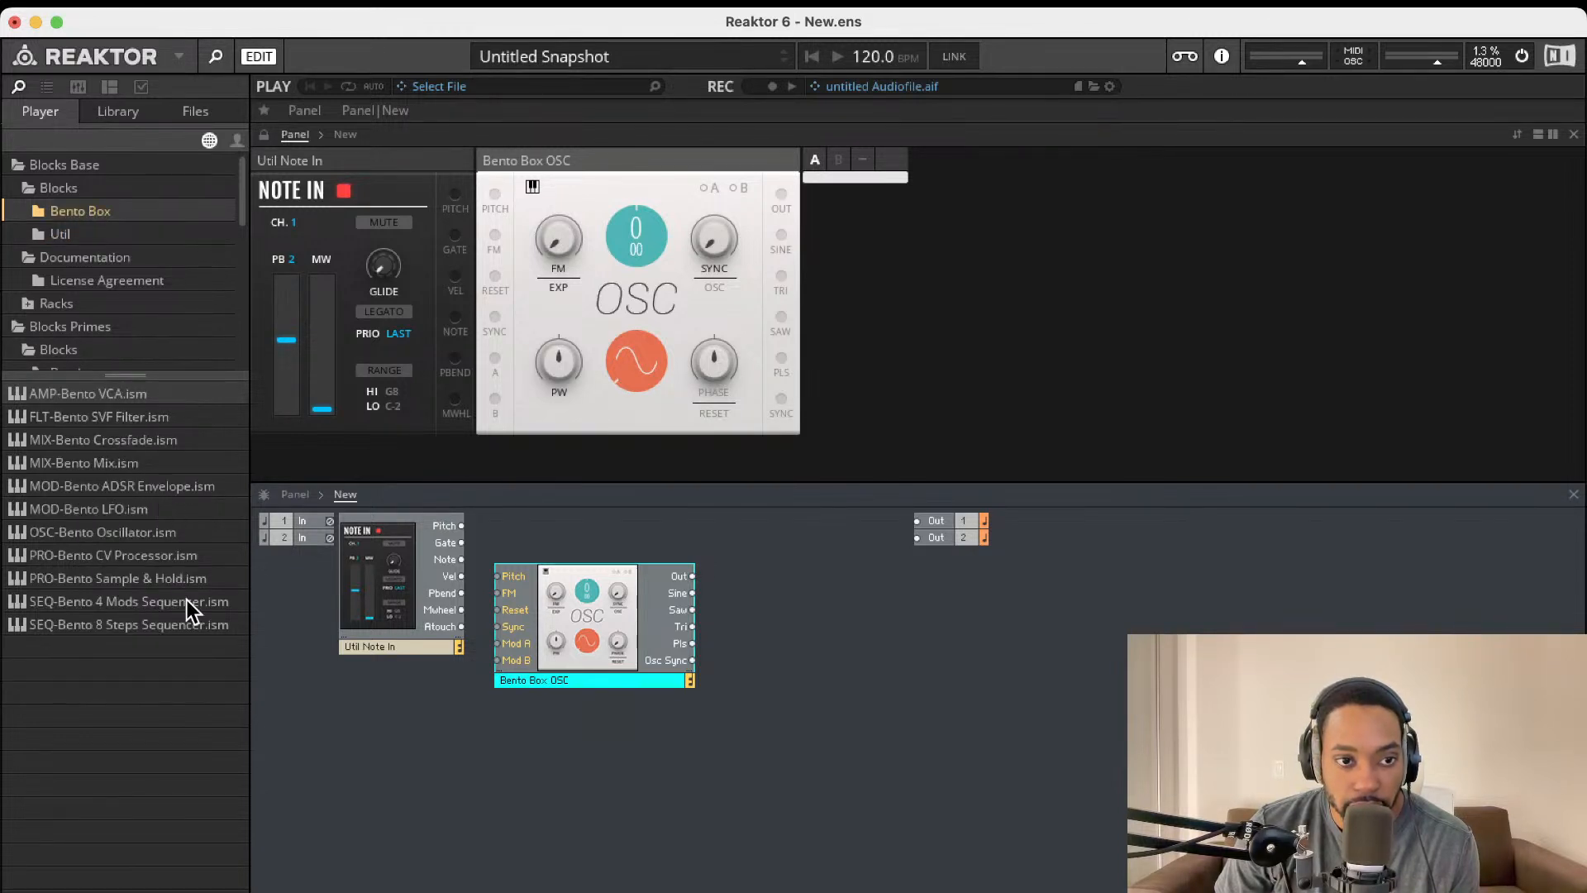
pyautogui.doubleClick(128, 469)
pyautogui.moveTo(446, 689); pyautogui.dragTo(790, 658)
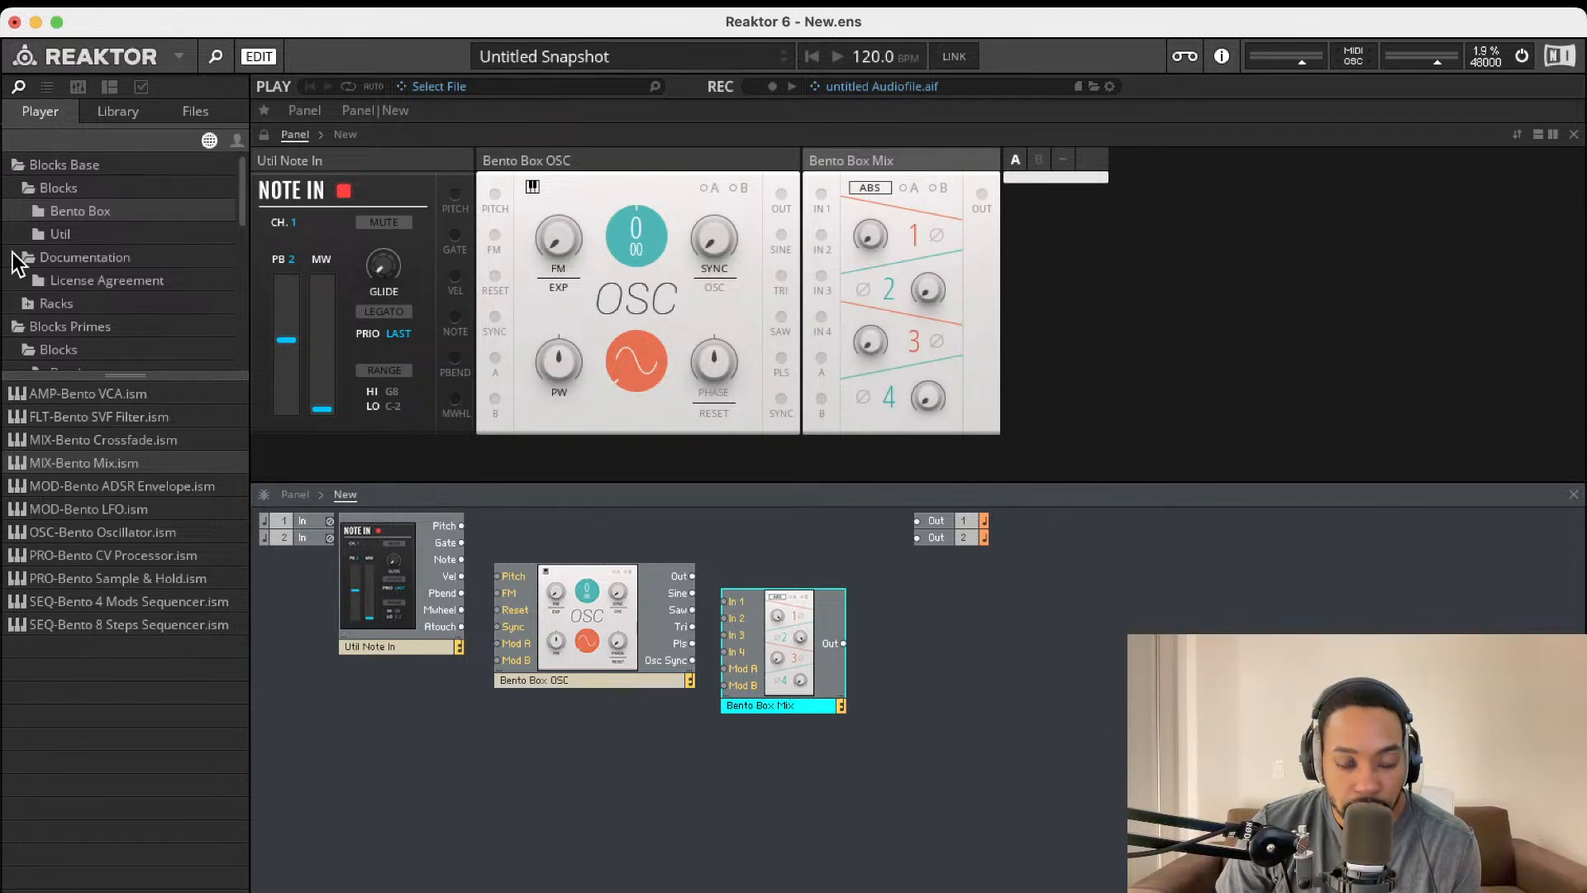
# - Add a Bento VCA after the Mix block and move both output terminals beyond it
pyautogui.click(74, 187)
pyautogui.click(89, 215)
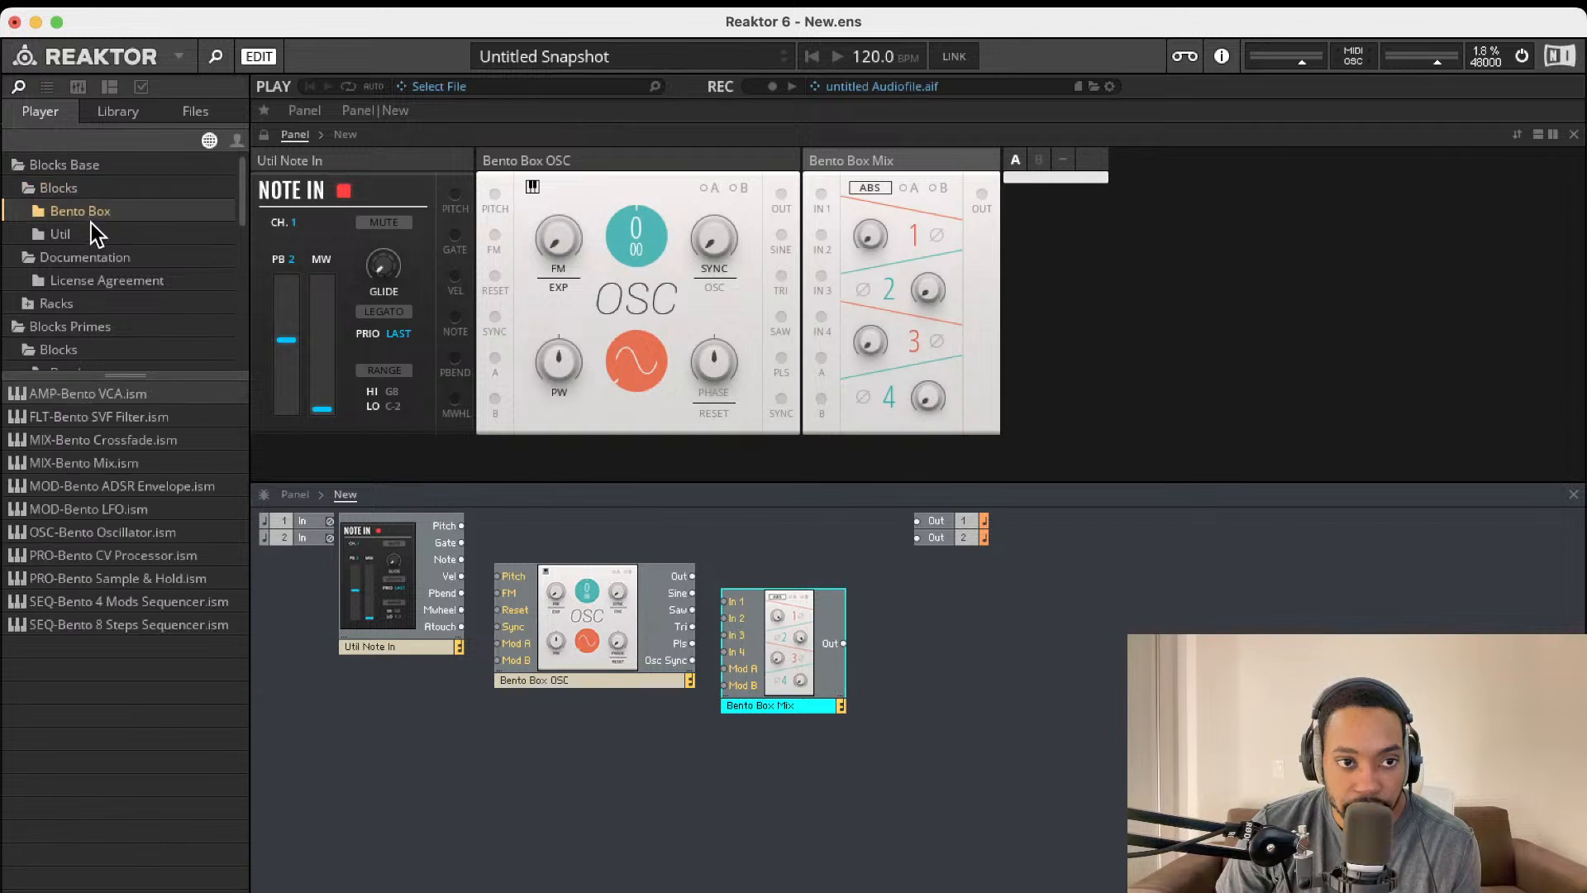
pyautogui.moveTo(166, 395); pyautogui.dragTo(959, 646)
pyautogui.moveTo(949, 536); pyautogui.dragTo(1122, 633)
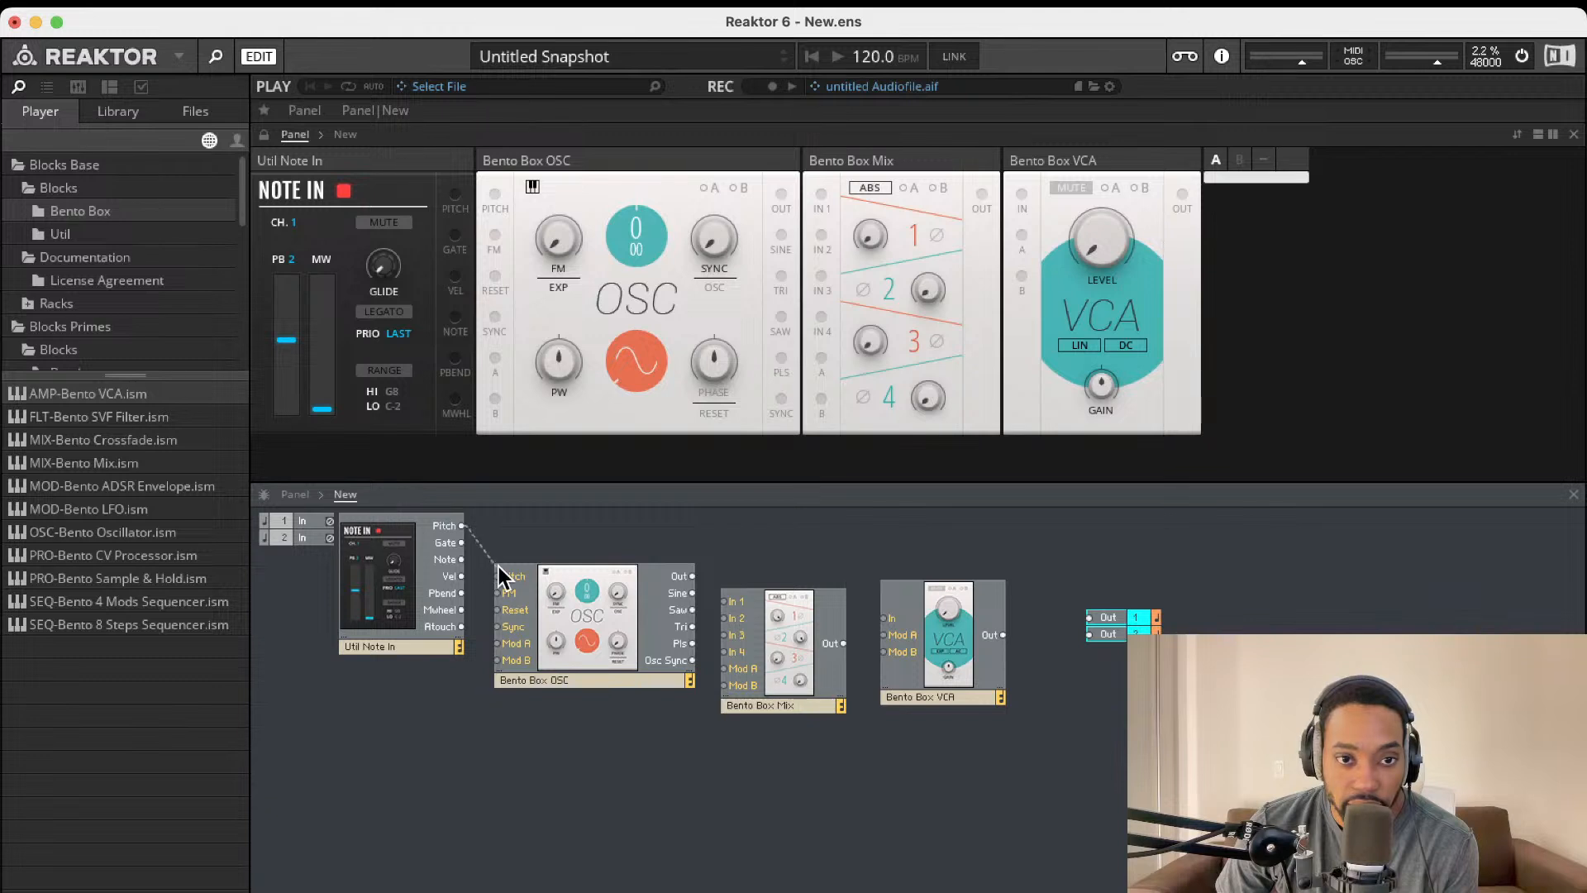
# - Wire Note In Pitch to OSC Pitch, OSC Out to Mix In 1, Mix Out to VCA In, and VCA Out to both outputs
pyautogui.moveTo(461, 526); pyautogui.dragTo(497, 577)
pyautogui.moveTo(693, 576); pyautogui.dragTo(730, 603)
pyautogui.moveTo(851, 662); pyautogui.dragTo(885, 619)
pyautogui.moveTo(1002, 634); pyautogui.dragTo(1097, 636)
# - Shift the wired blocks and output terminals slightly away from the input terminals
pyautogui.moveTo(1182, 818); pyautogui.dragTo(460, 513)
pyautogui.moveTo(605, 613)
pyautogui.mouseDown()
pyautogui.moveTo(622, 565)
pyautogui.moveTo(617, 613)
pyautogui.mouseUp()
pyautogui.click(769, 781)
# - Raise the VCA's Level and the Mix block's channel 1 level
pyautogui.click(1110, 232)
pyautogui.moveTo(870, 252); pyautogui.dragTo(887, 110)
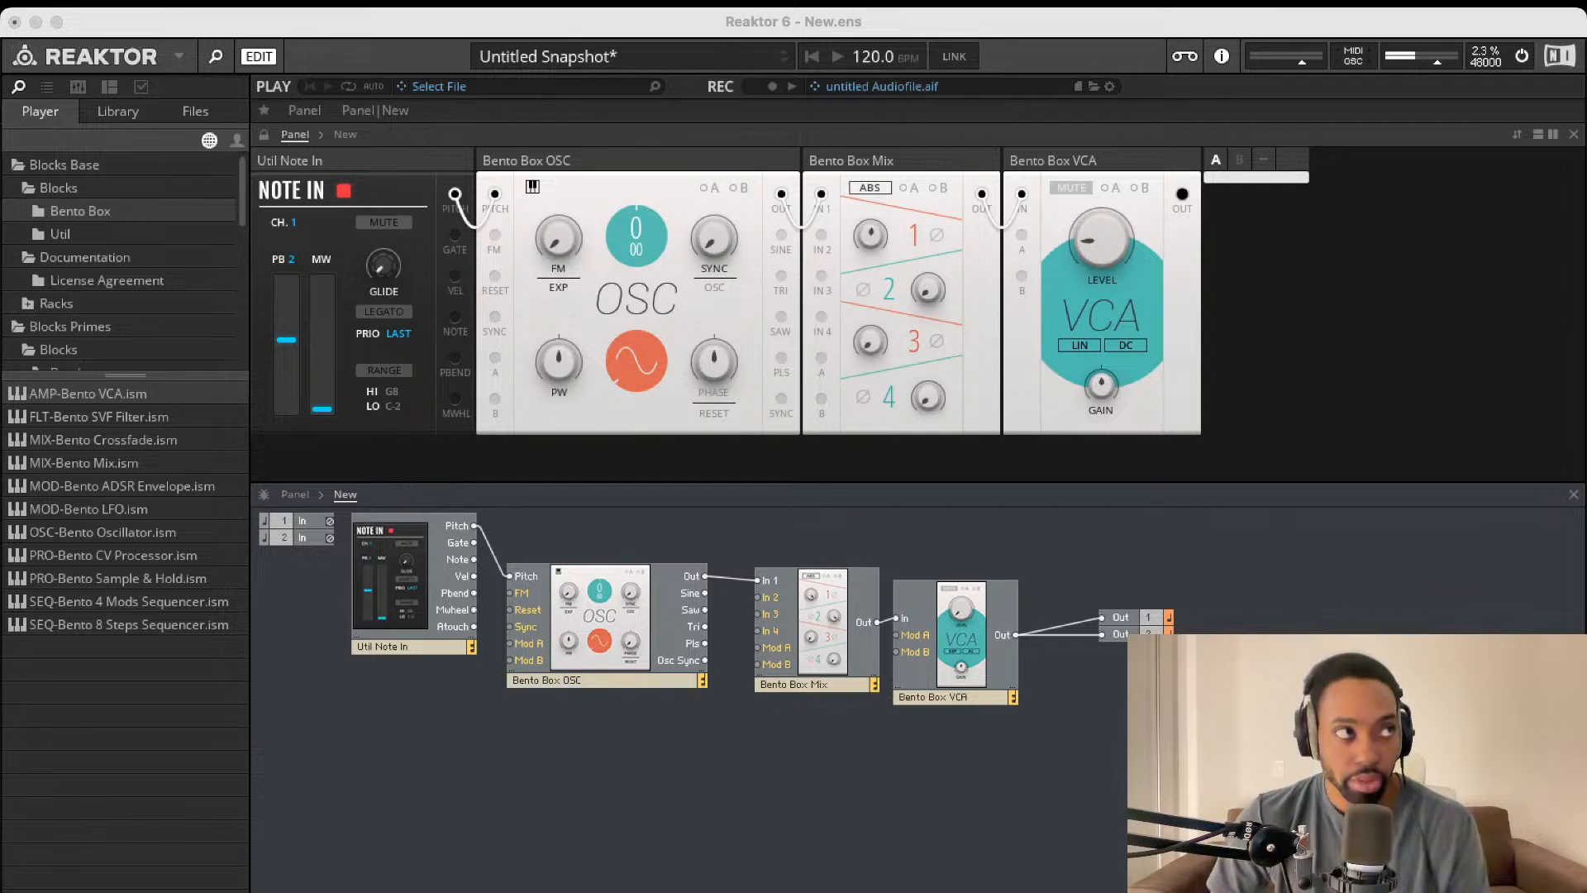
# - Rearrange the OSC, Mix, VCA and output modules in the structure so the signal chain lines up more neatly
pyautogui.moveTo(1268, 717); pyautogui.dragTo(390, 530)
pyautogui.click(794, 836)
pyautogui.moveTo(1125, 794); pyautogui.dragTo(604, 578)
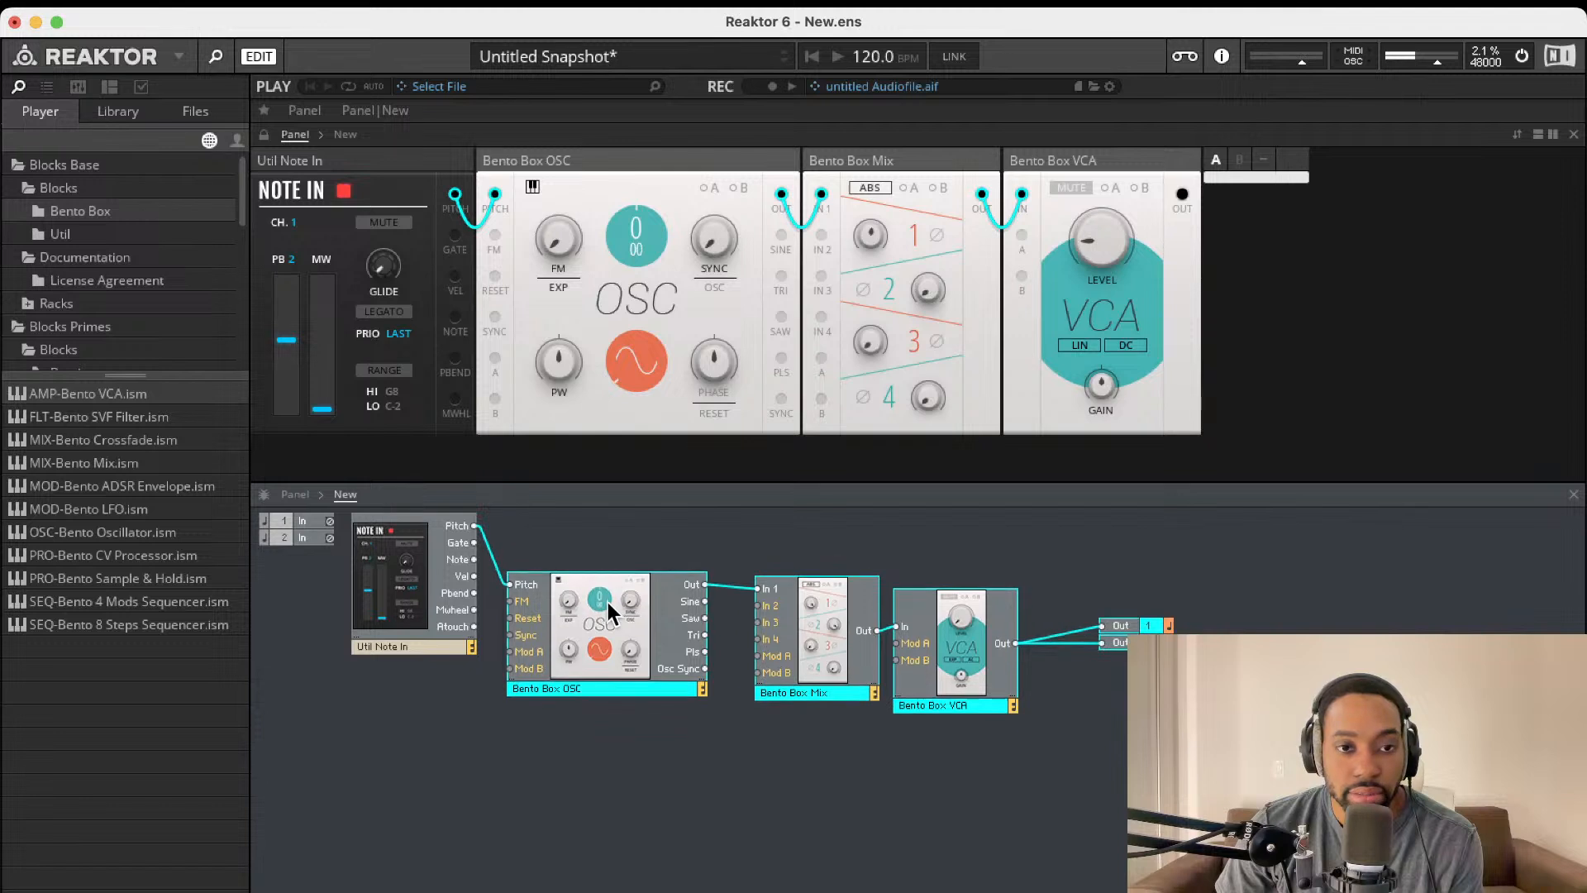
pyautogui.click(864, 808)
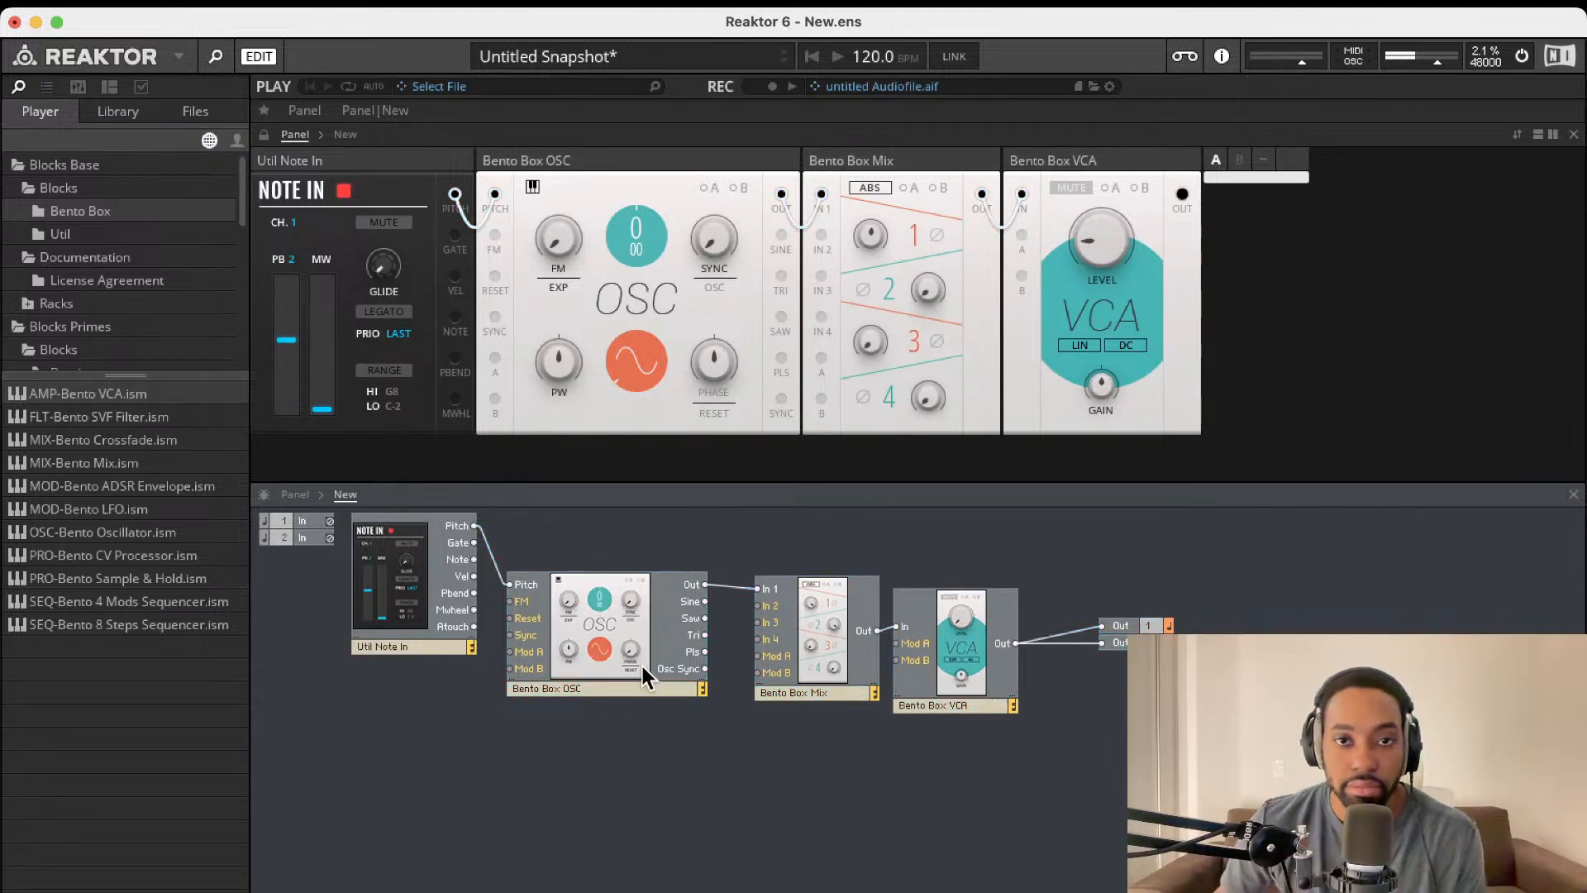
pyautogui.moveTo(642, 666)
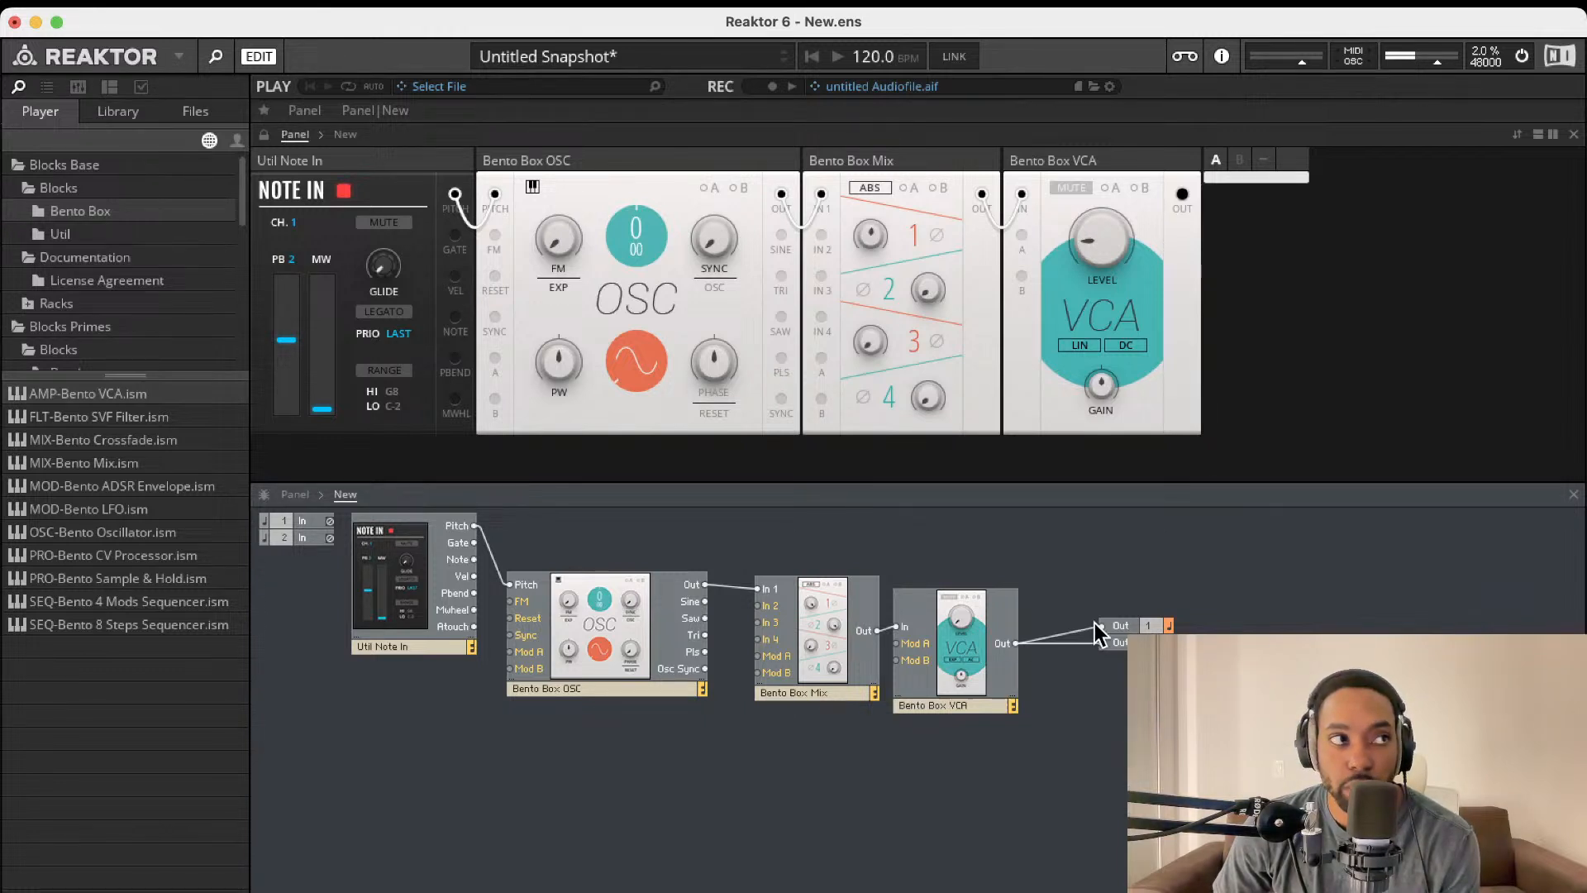
pyautogui.moveTo(617, 670)
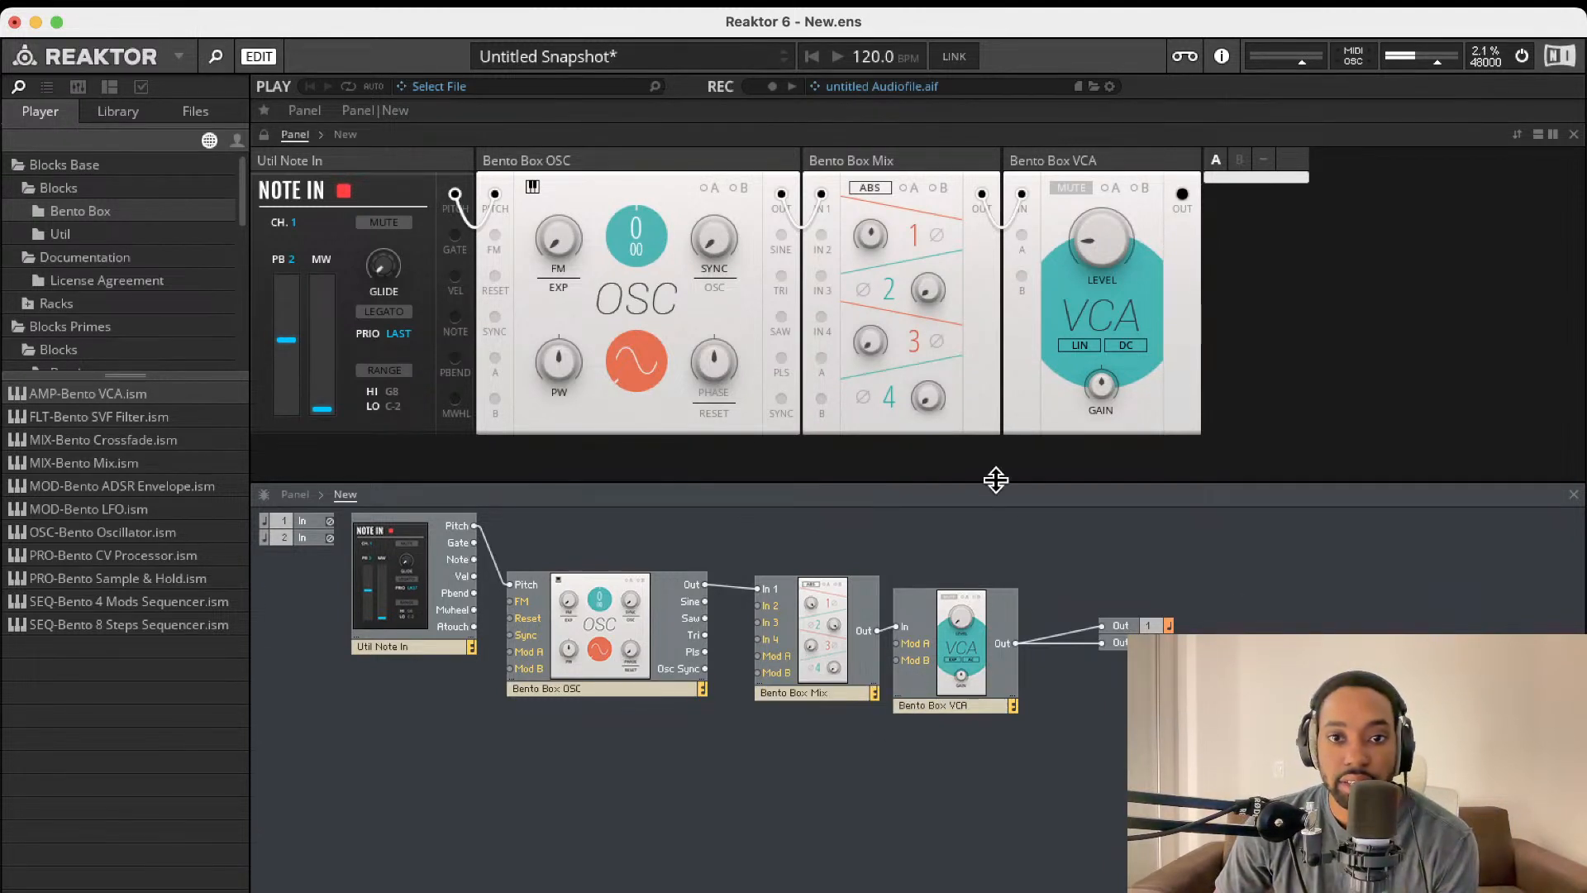
pyautogui.moveTo(1066, 668); pyautogui.dragTo(959, 608)
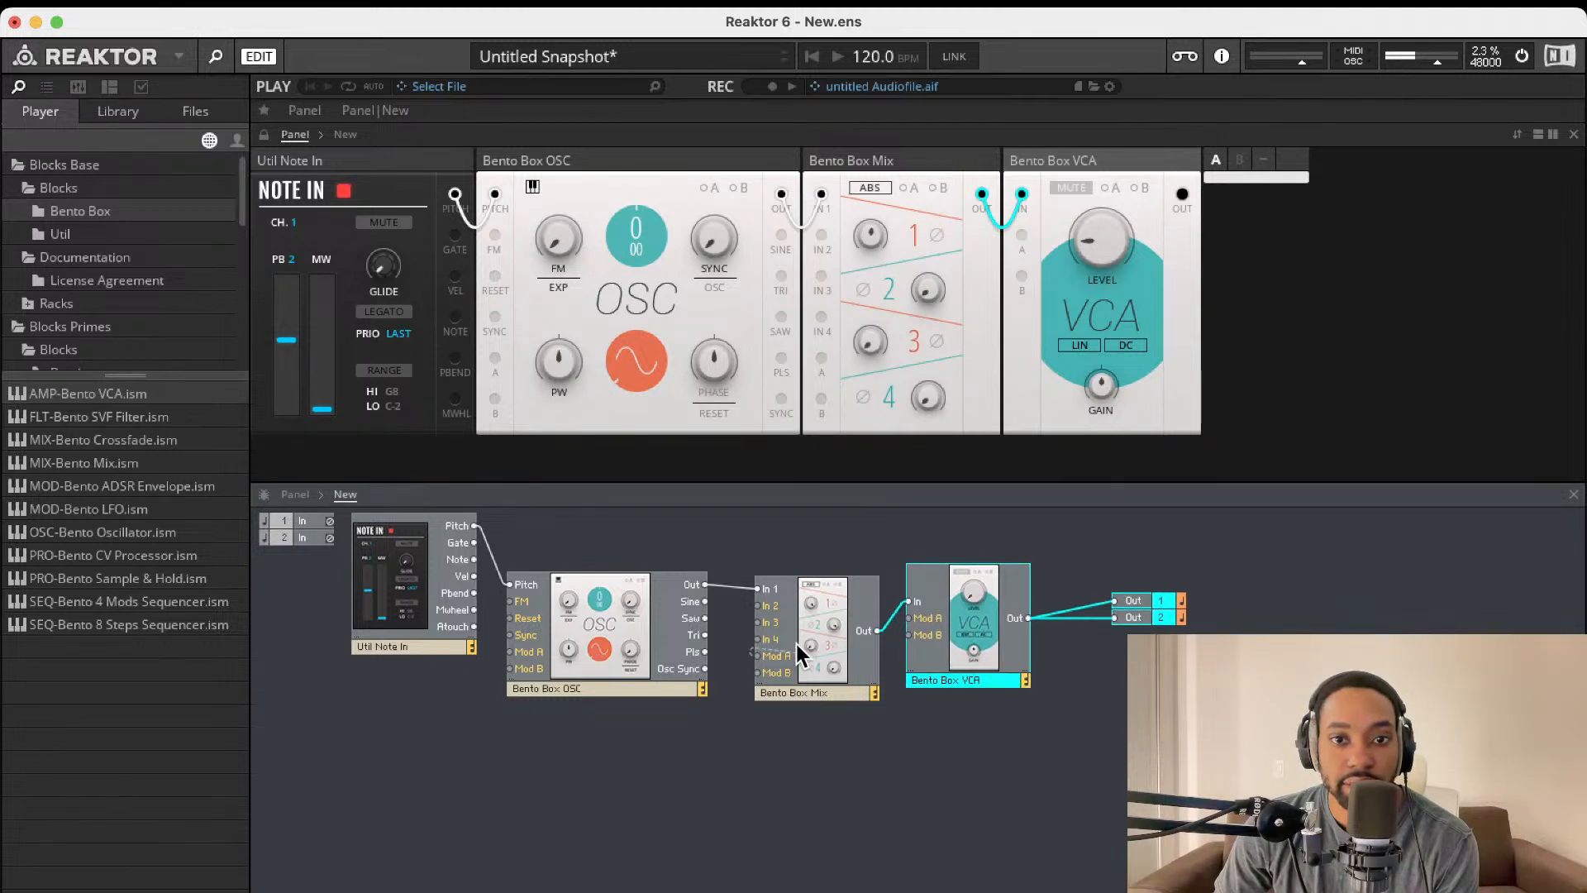
pyautogui.moveTo(816, 645); pyautogui.dragTo(816, 648)
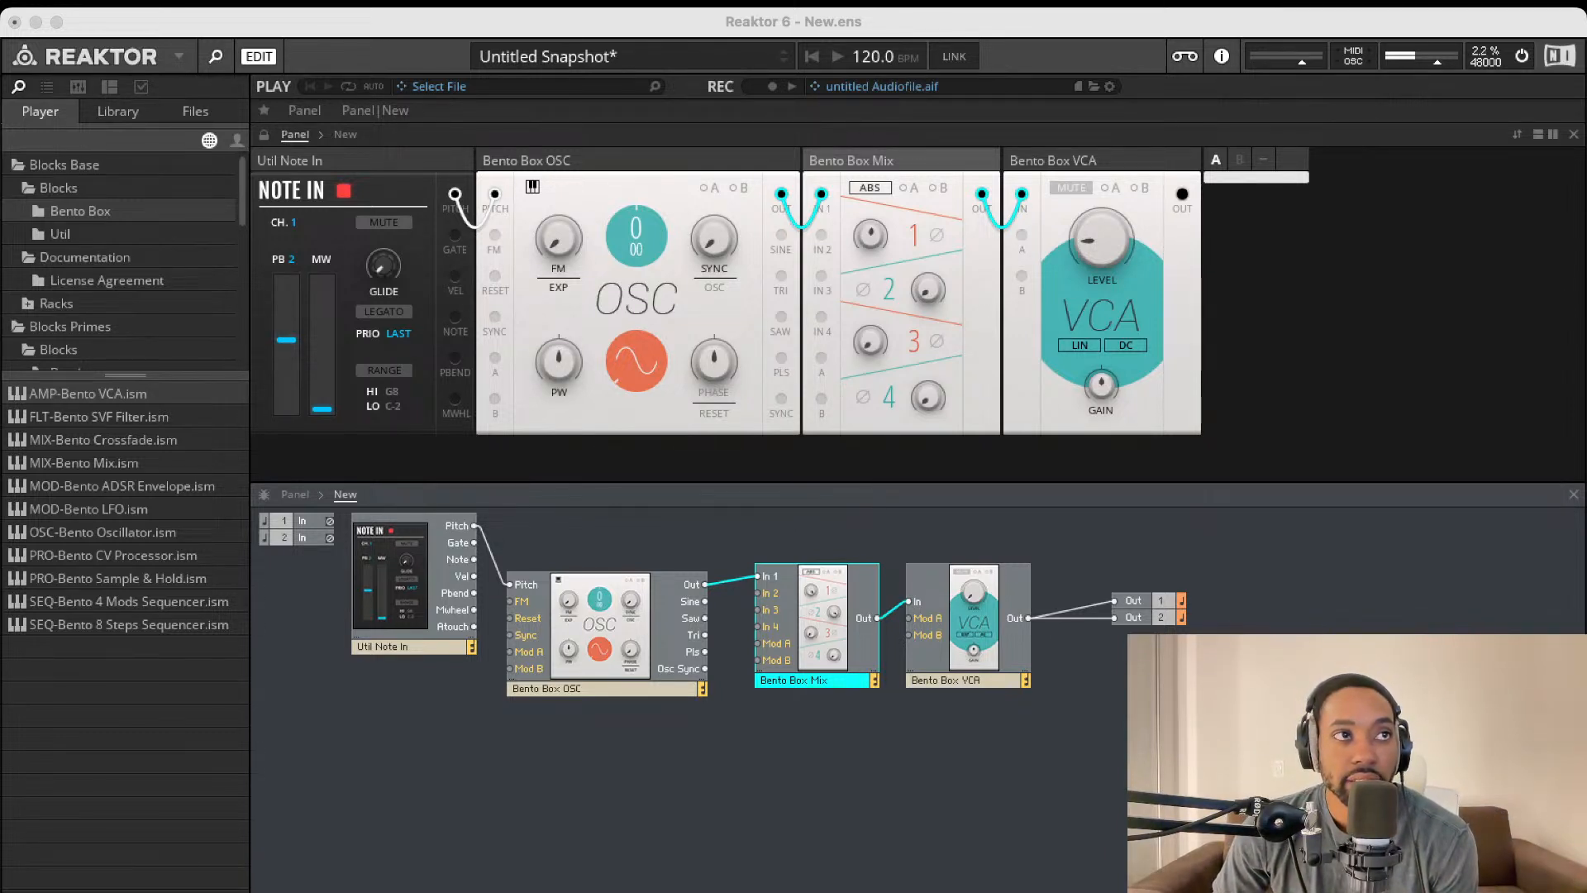
# - Add a Bento LFO below the oscillator and wire its Out to the oscillator's Mod A input
pyautogui.click(59, 234)
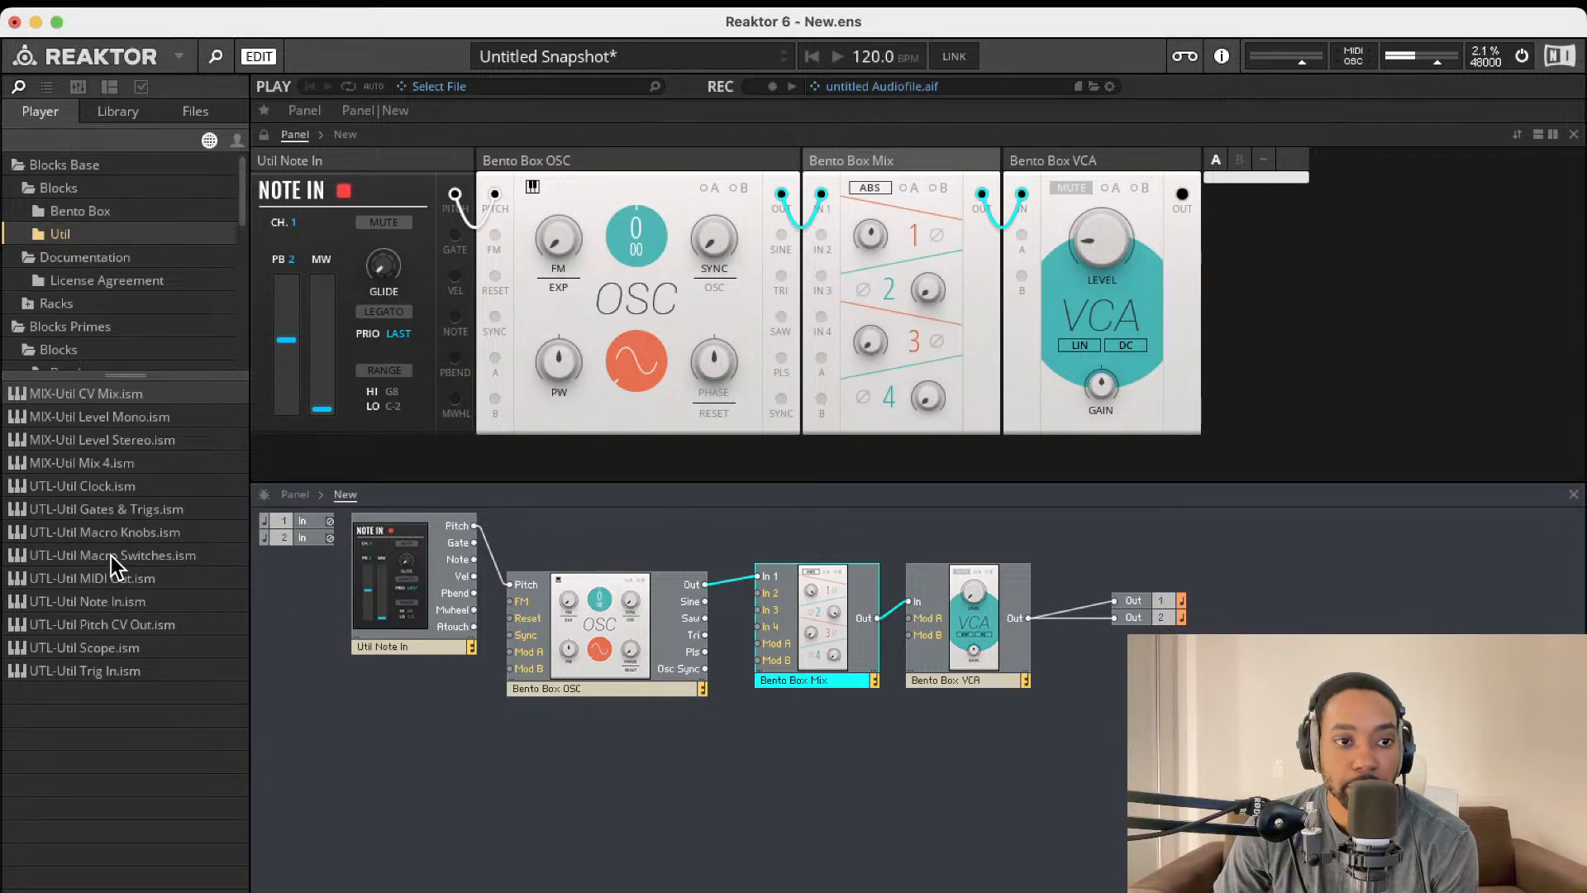
pyautogui.click(77, 212)
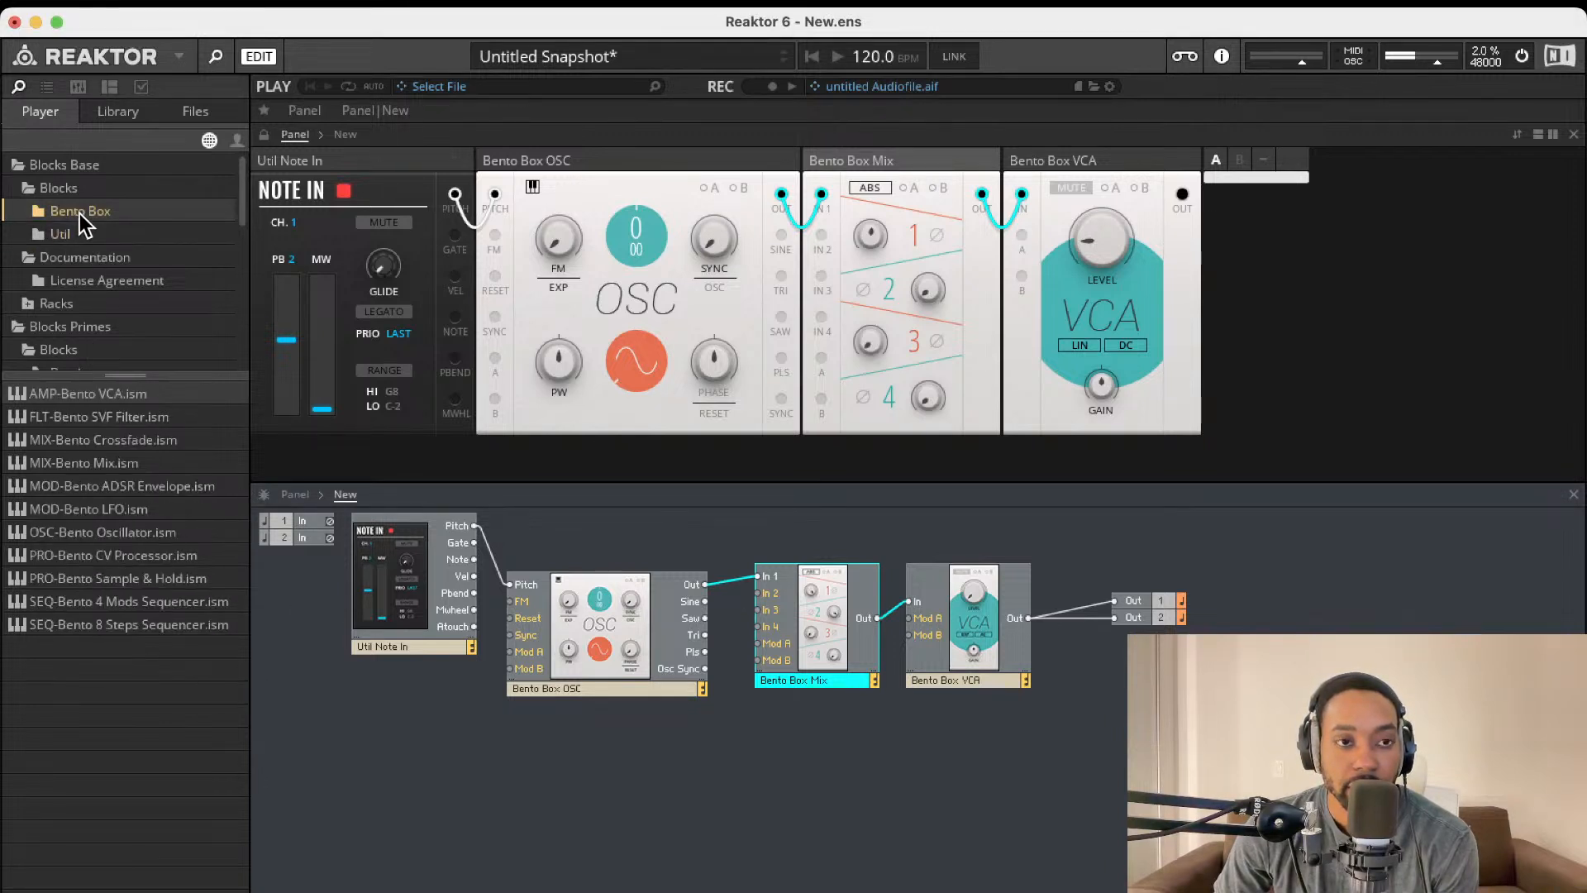
pyautogui.doubleClick(142, 510)
pyautogui.moveTo(893, 748); pyautogui.dragTo(510, 651)
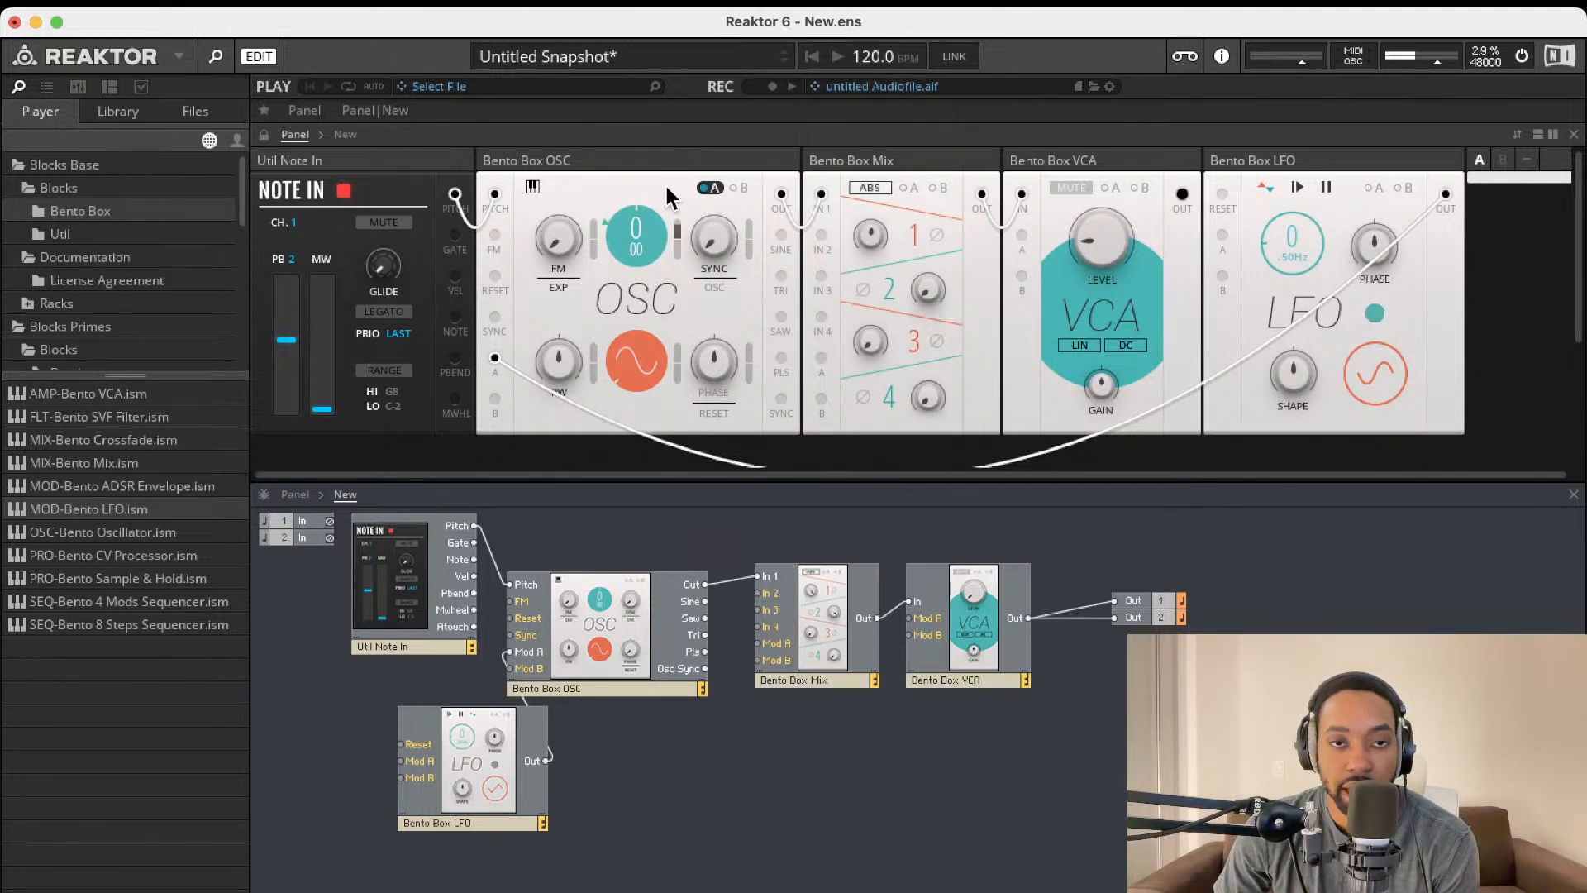
pyautogui.scroll(-1, 675, 201)
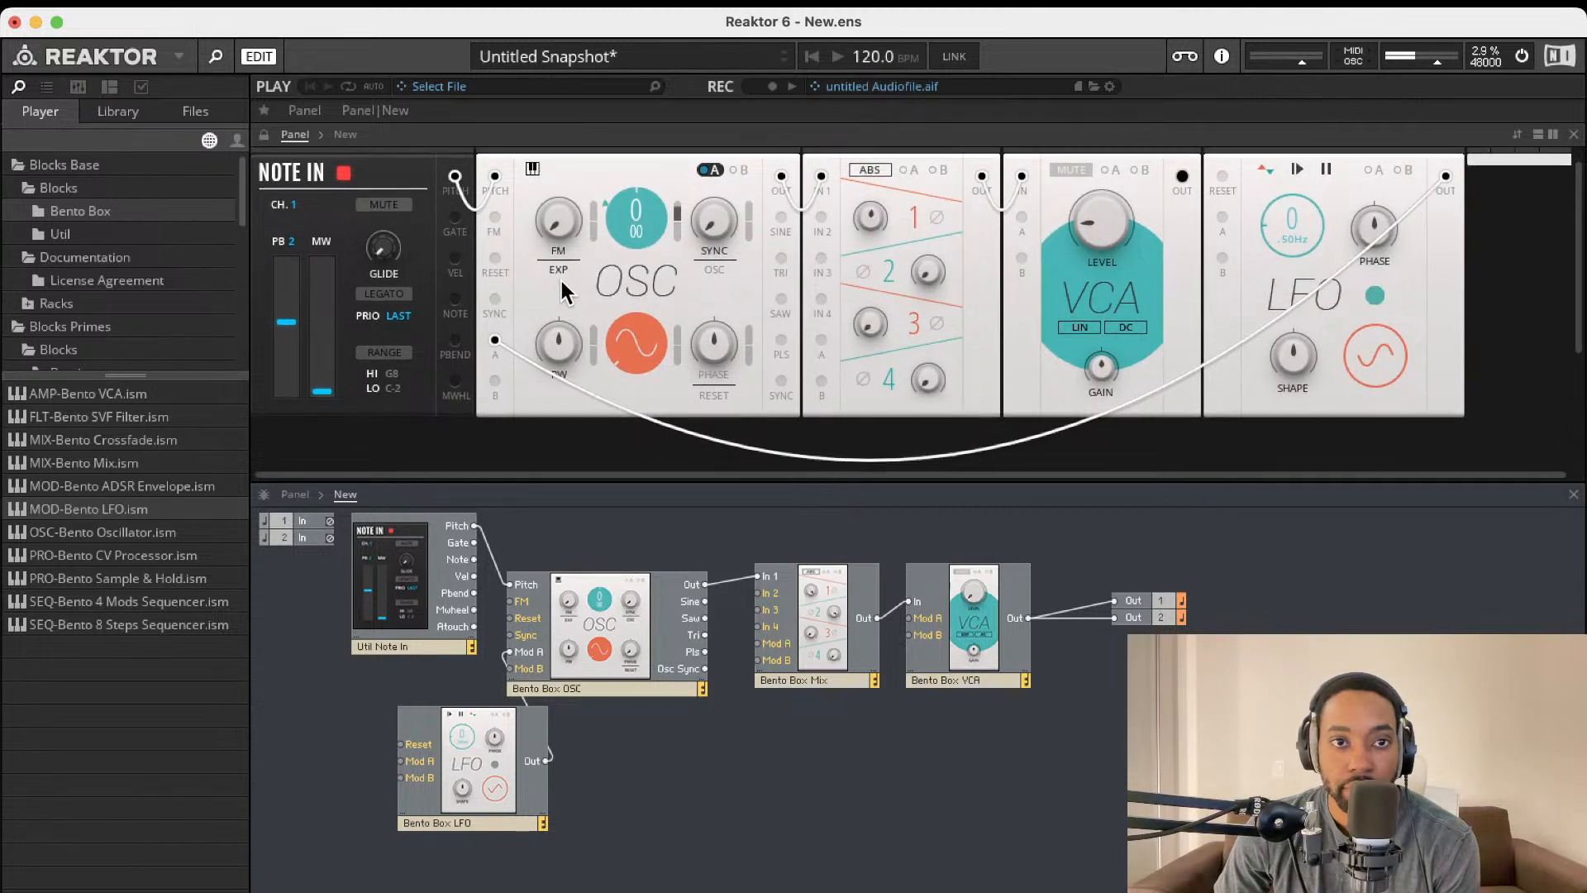
pyautogui.scroll(1, 628, 363)
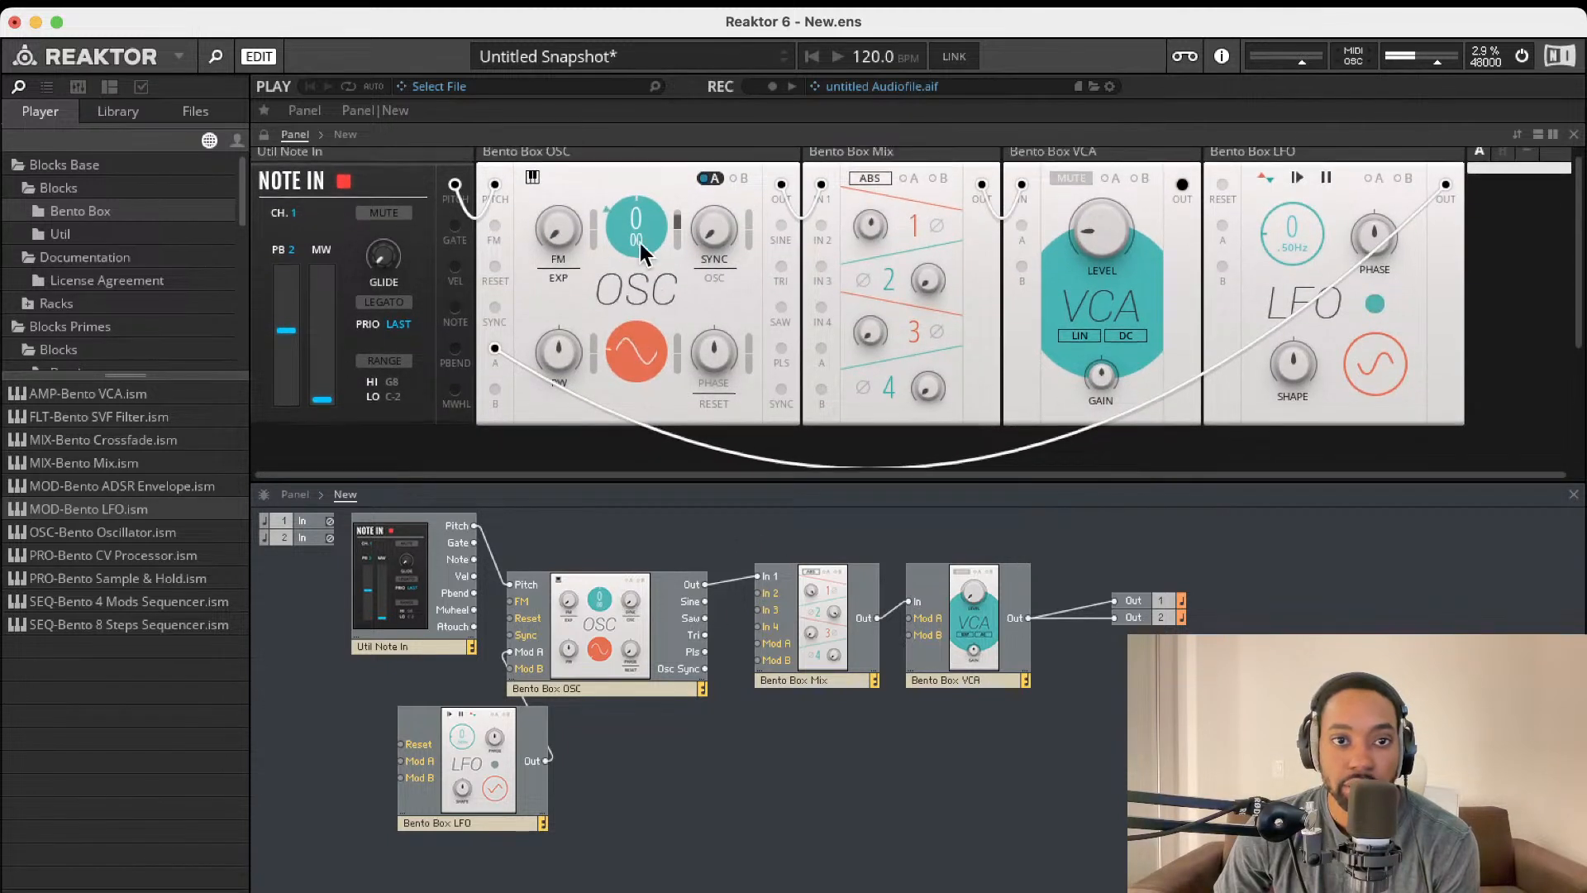
# - Add a Bento SVF Filter below the Mix block, and move the VCA and output terminals away from Mix to make room
pyautogui.scroll(-3, 632, 301)
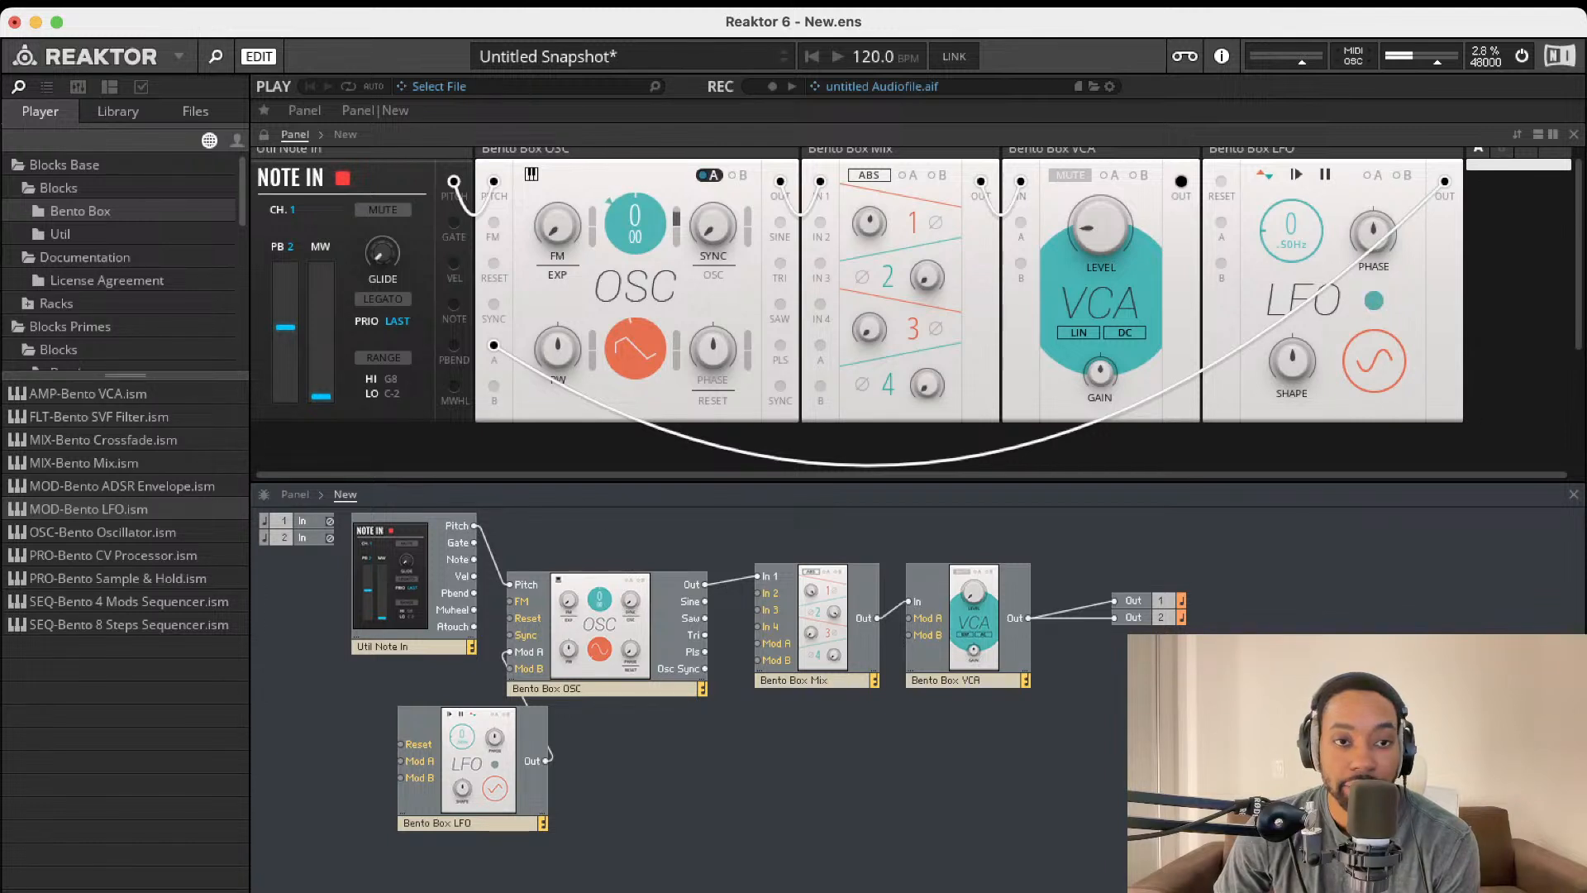
pyautogui.moveTo(129, 419); pyautogui.dragTo(777, 772)
pyautogui.moveTo(940, 510); pyautogui.dragTo(1539, 824)
pyautogui.moveTo(930, 682); pyautogui.dragTo(1062, 682)
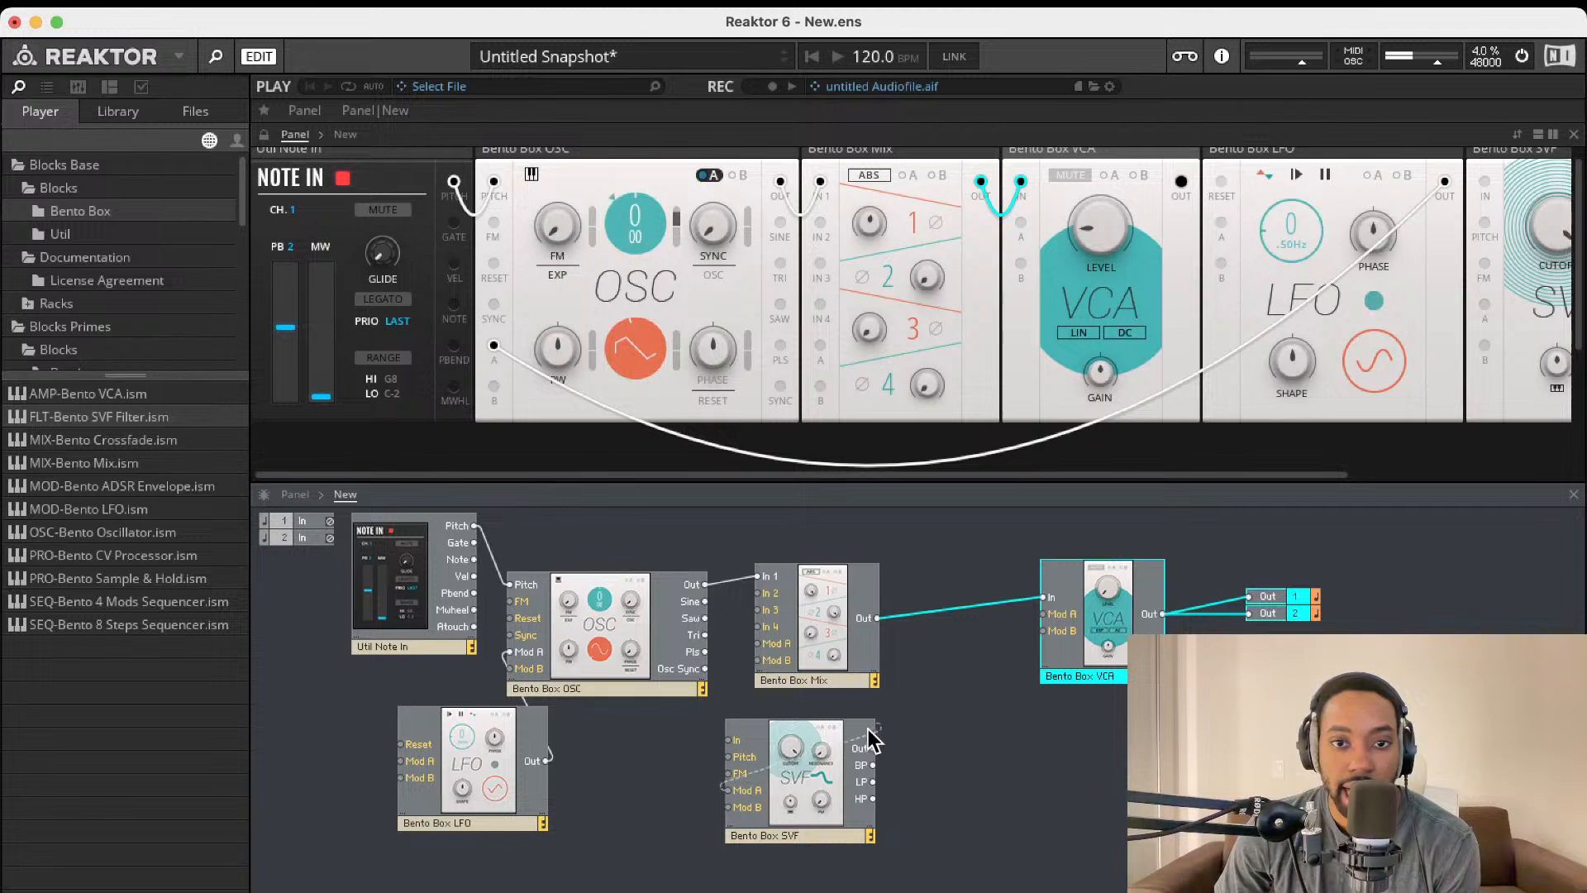
# - Wire the Mix Out to the SVF In and the SVF Out to the VCA In, placing the filter between the two blocks
pyautogui.moveTo(798, 792); pyautogui.dragTo(969, 683)
pyautogui.moveTo(878, 619)
pyautogui.mouseDown()
pyautogui.moveTo(909, 661)
pyautogui.moveTo(903, 633)
pyautogui.mouseUp()
pyautogui.moveTo(951, 654); pyautogui.dragTo(922, 703)
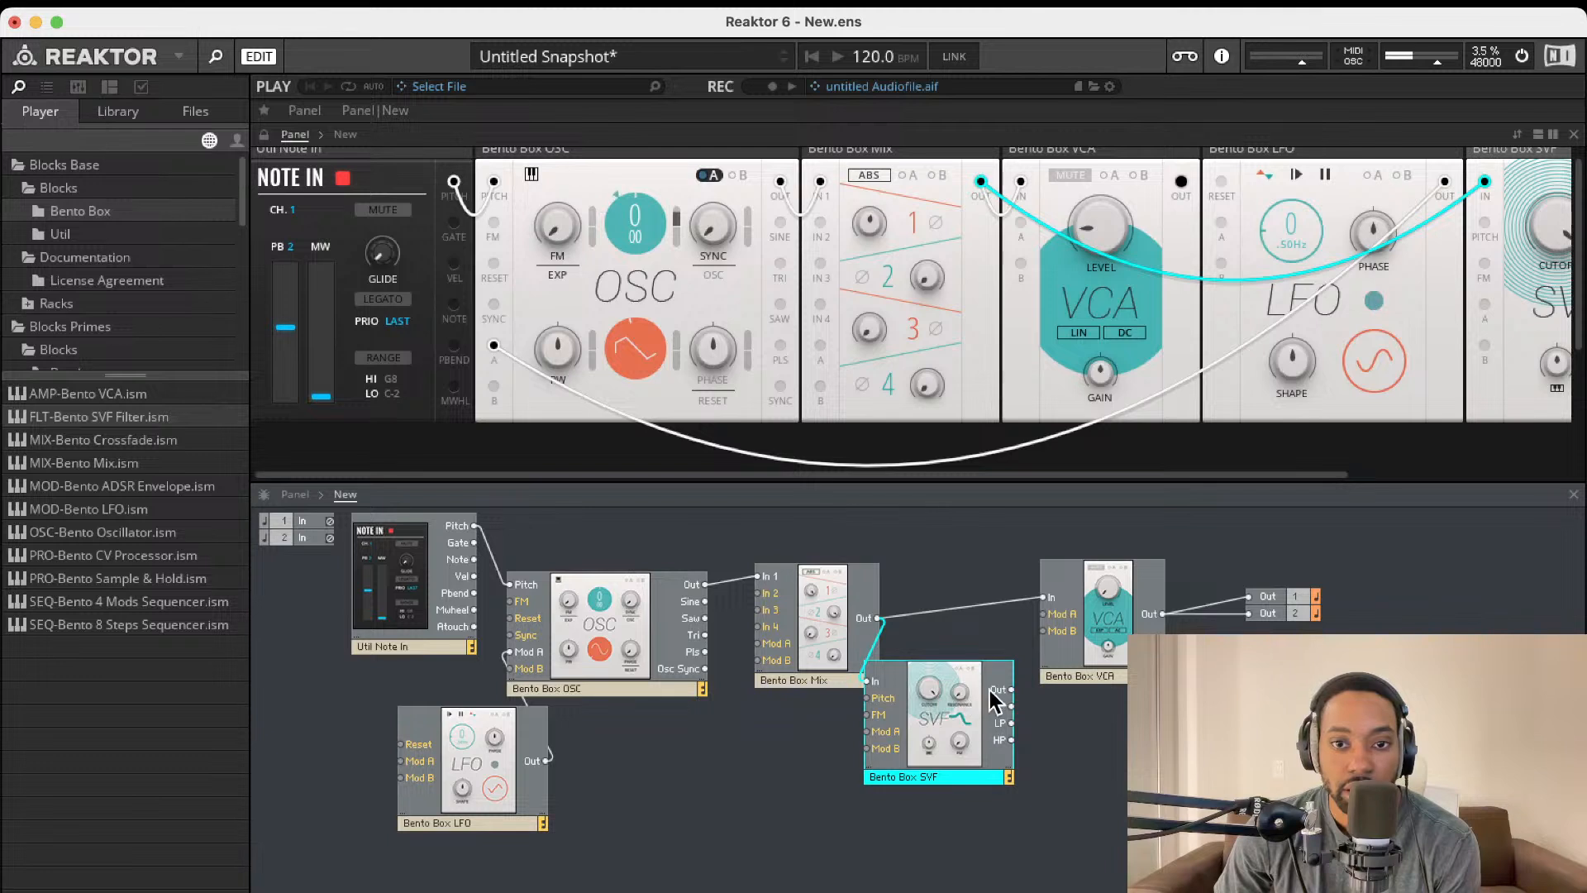
pyautogui.moveTo(1030, 664); pyautogui.dragTo(1049, 598)
pyautogui.moveTo(991, 738); pyautogui.dragTo(963, 646)
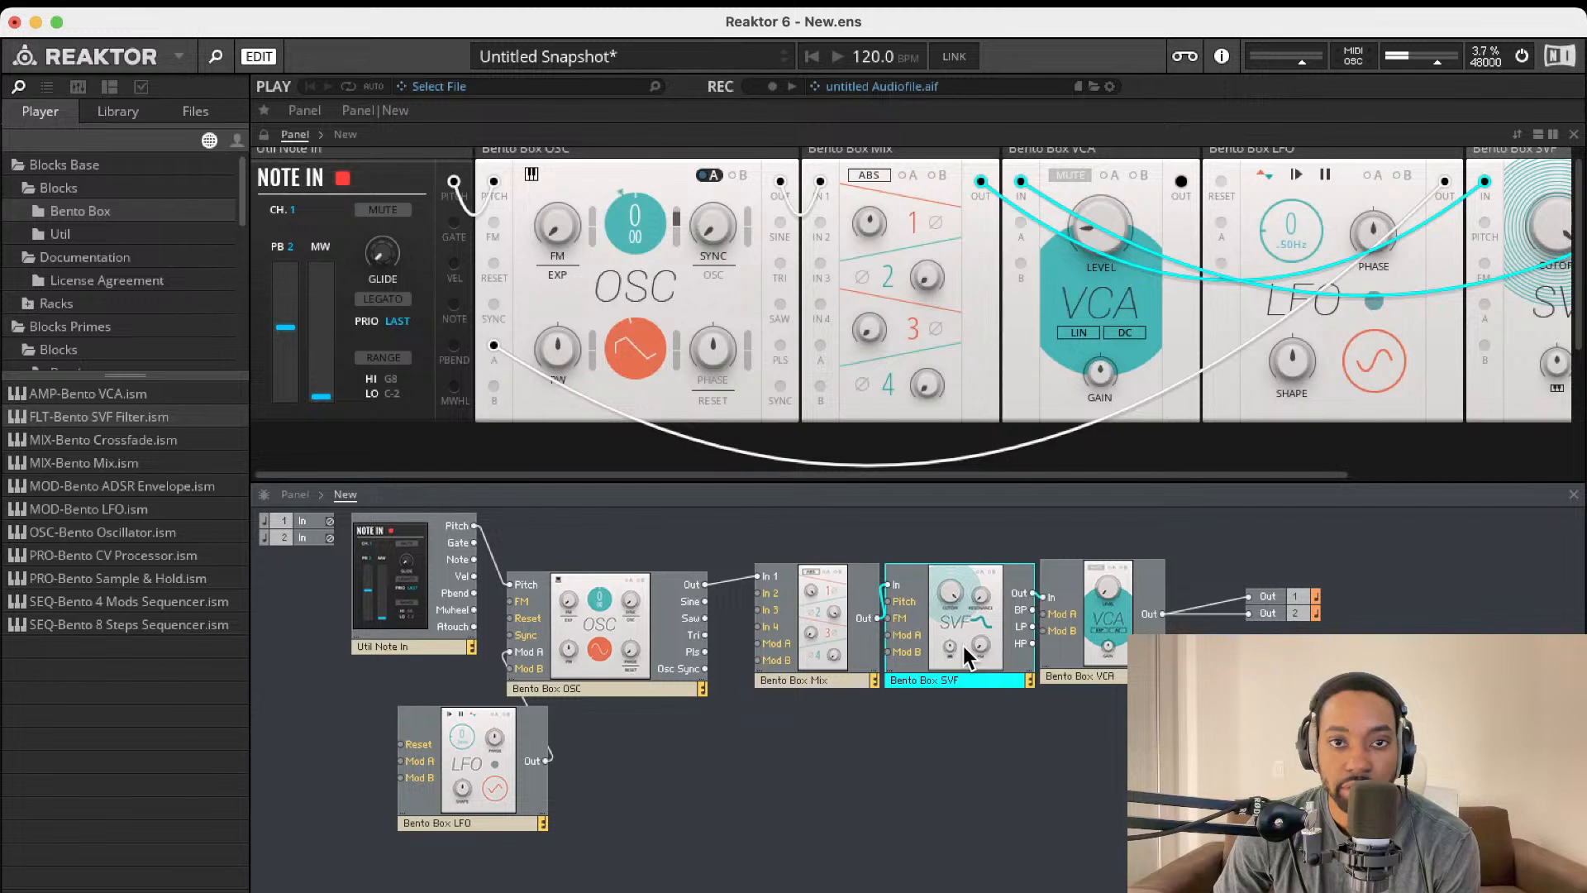
# - Reorder the block panels to follow the signal flow: Note In, LFO, OSC, Mix, SVF, VCA
pyautogui.hscroll(3, 890, 339)
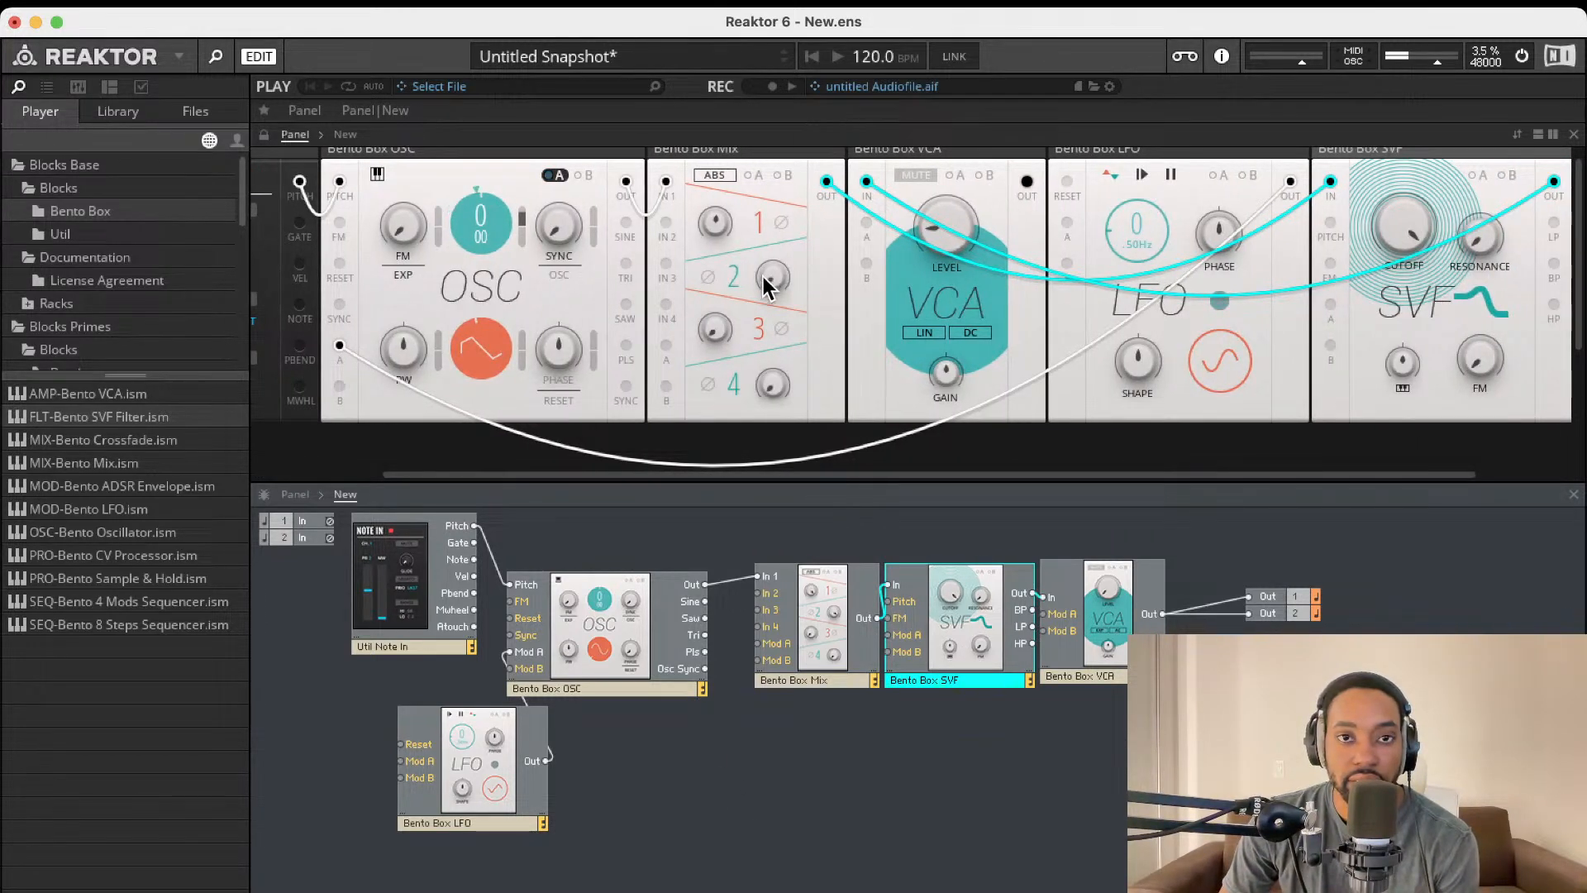
pyautogui.moveTo(750, 165); pyautogui.dragTo(1096, 168)
pyautogui.moveTo(810, 161); pyautogui.dragTo(996, 211)
pyautogui.moveTo(1121, 156); pyautogui.dragTo(508, 157)
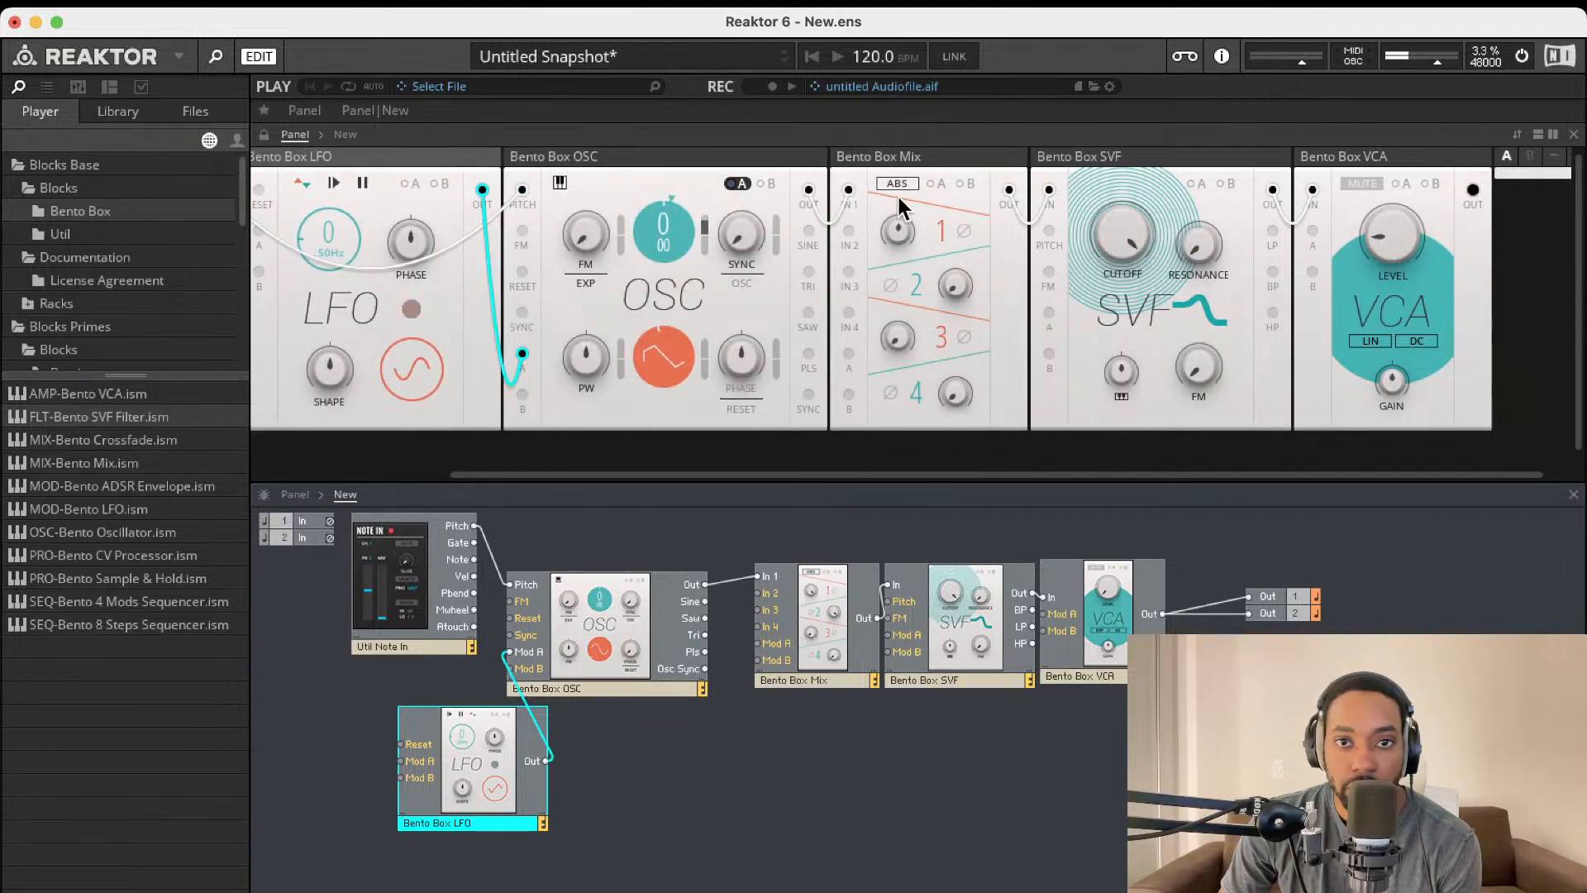
pyautogui.hscroll(1, 893, 203)
pyautogui.hscroll(-6, 748, 248)
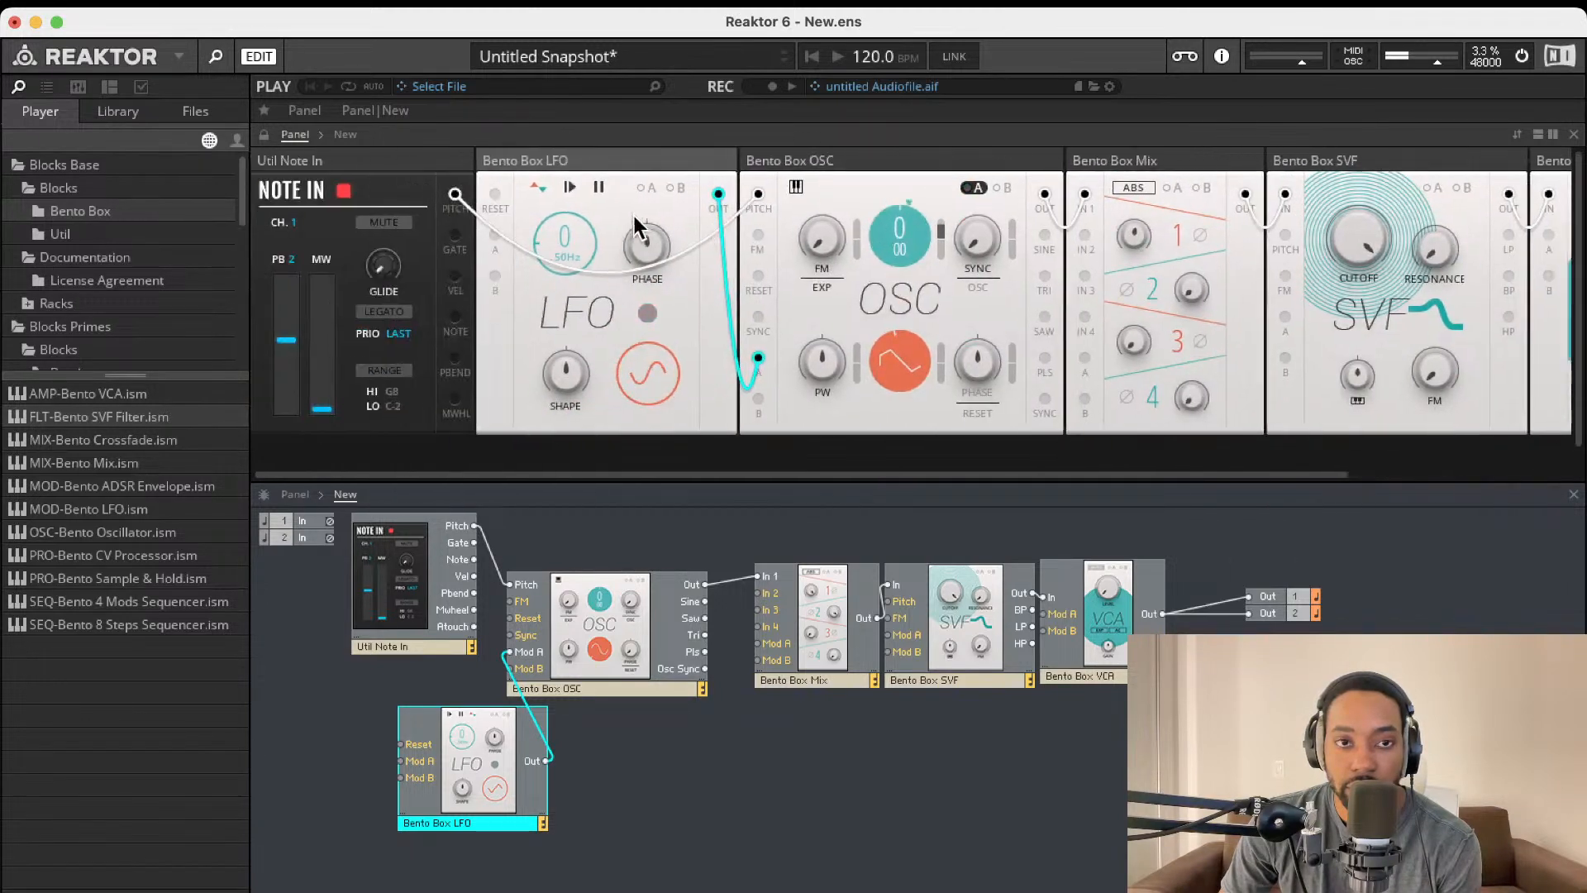
# - Shift the OSC, Mix, SVF, VCA and output terminals together slightly upward in the structure
pyautogui.moveTo(1368, 686); pyautogui.dragTo(515, 582)
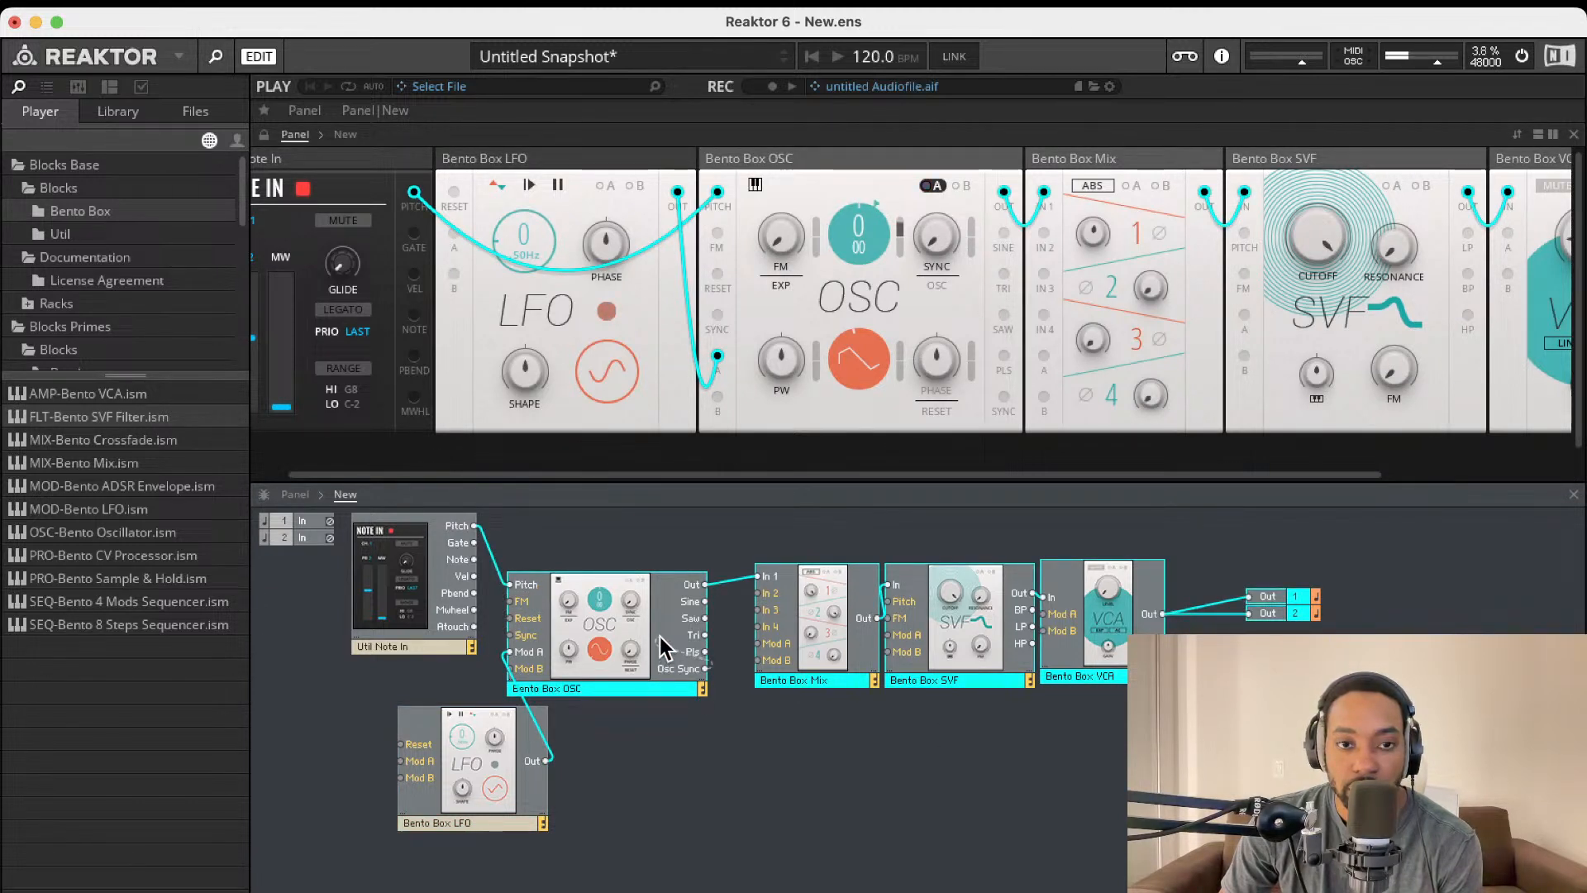
pyautogui.moveTo(657, 657)
pyautogui.mouseDown()
pyautogui.moveTo(644, 630)
pyautogui.moveTo(633, 638)
pyautogui.mouseUp()
pyautogui.click(653, 699)
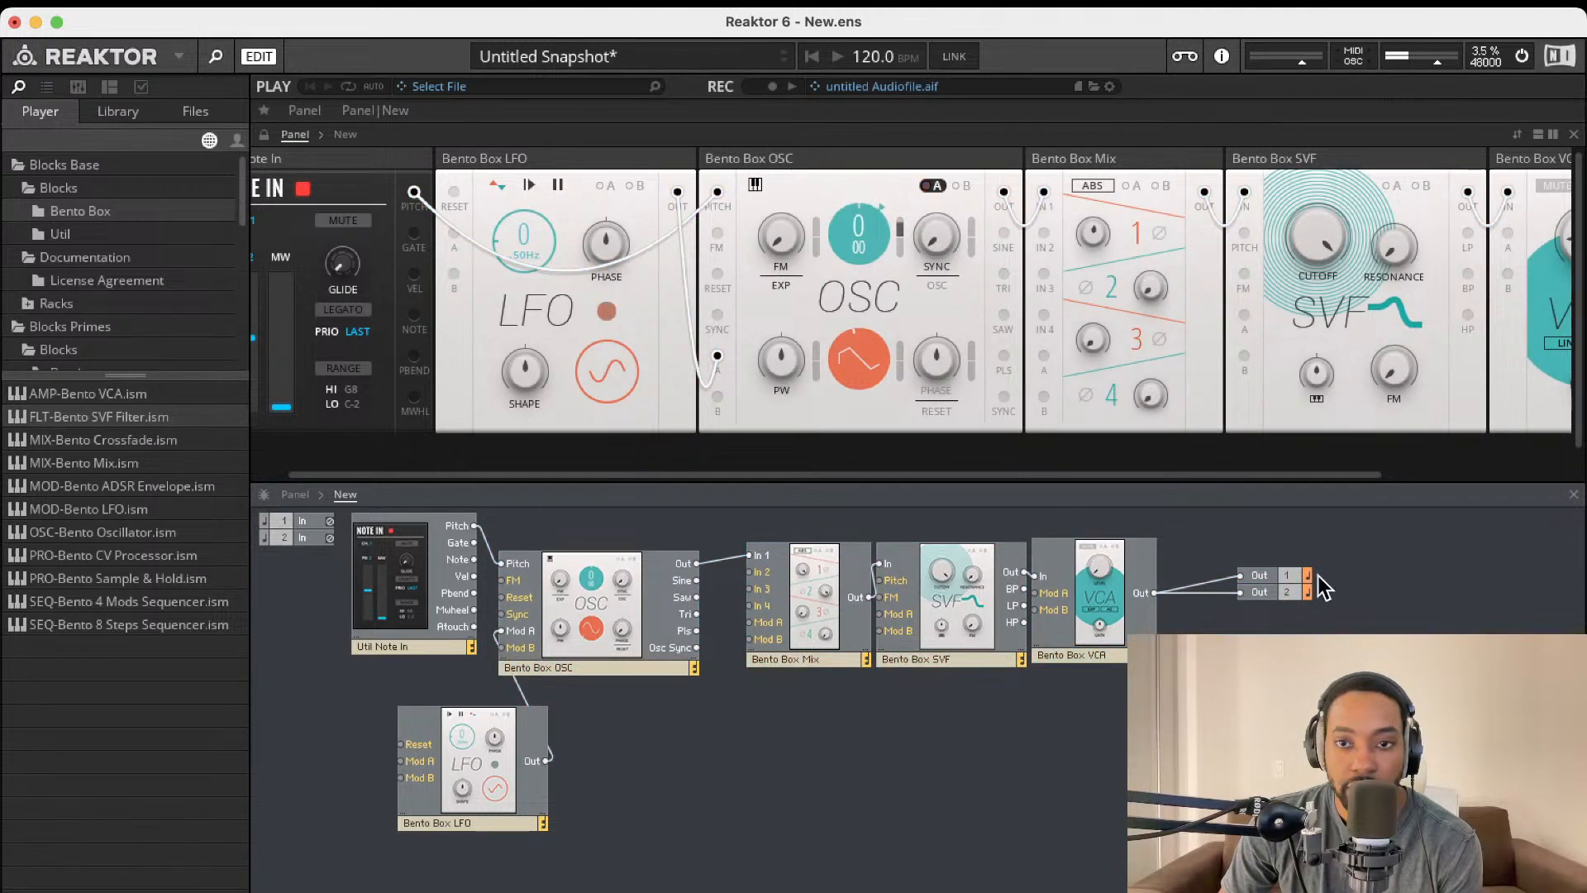
# - Lower the SVF filter's Cutoff moderately
pyautogui.hscroll(5, 1226, 312)
pyautogui.click(1116, 230)
pyautogui.moveTo(1110, 327); pyautogui.dragTo(1114, 364)
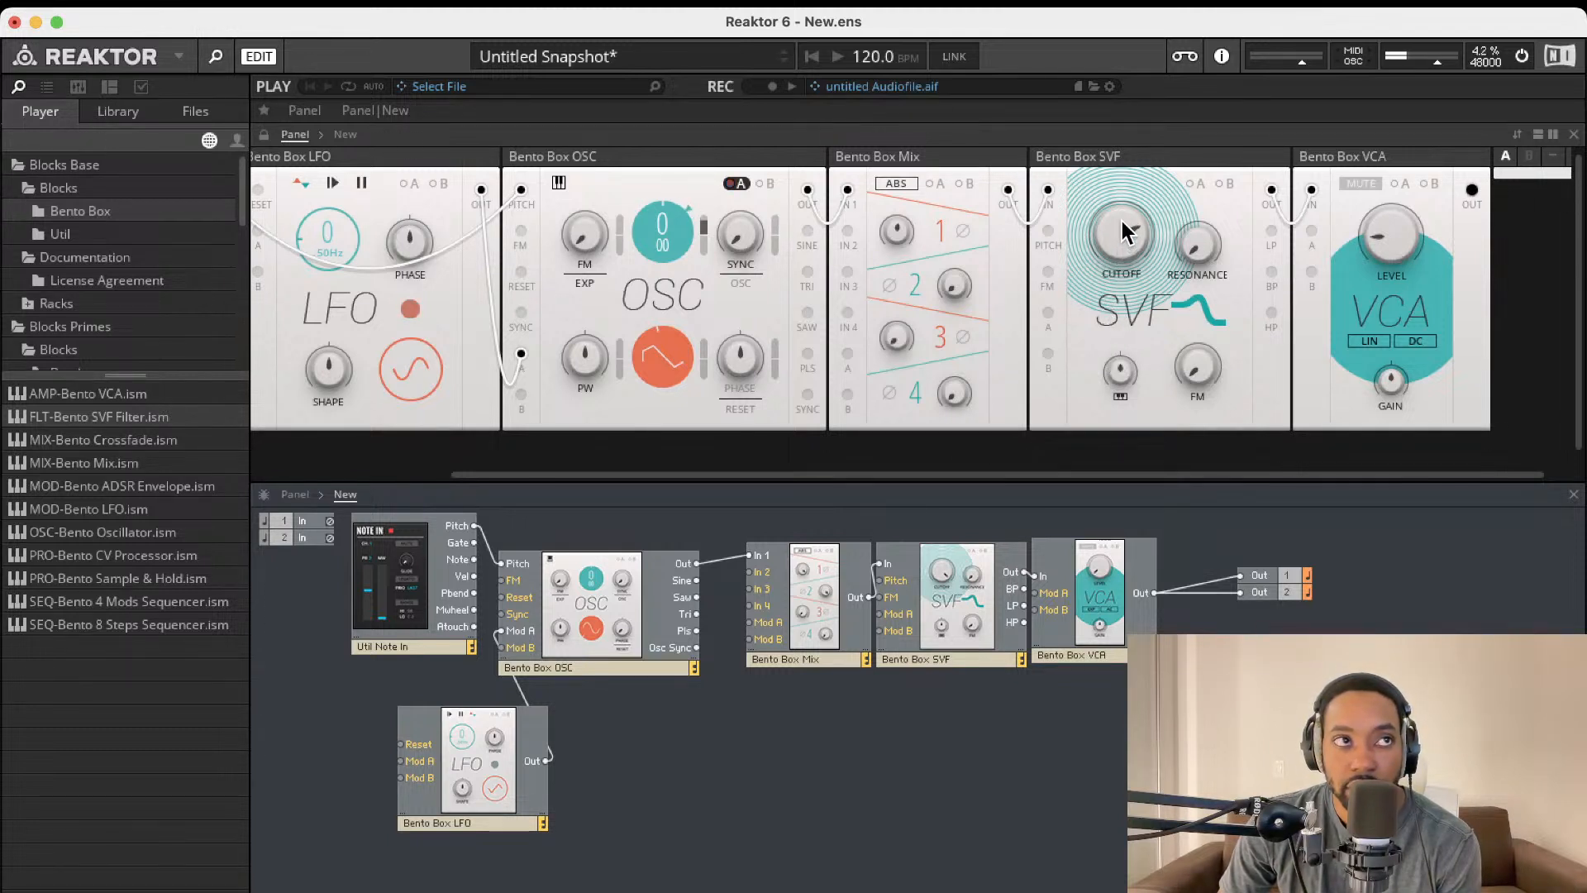
pyautogui.moveTo(1123, 220); pyautogui.dragTo(1122, 217)
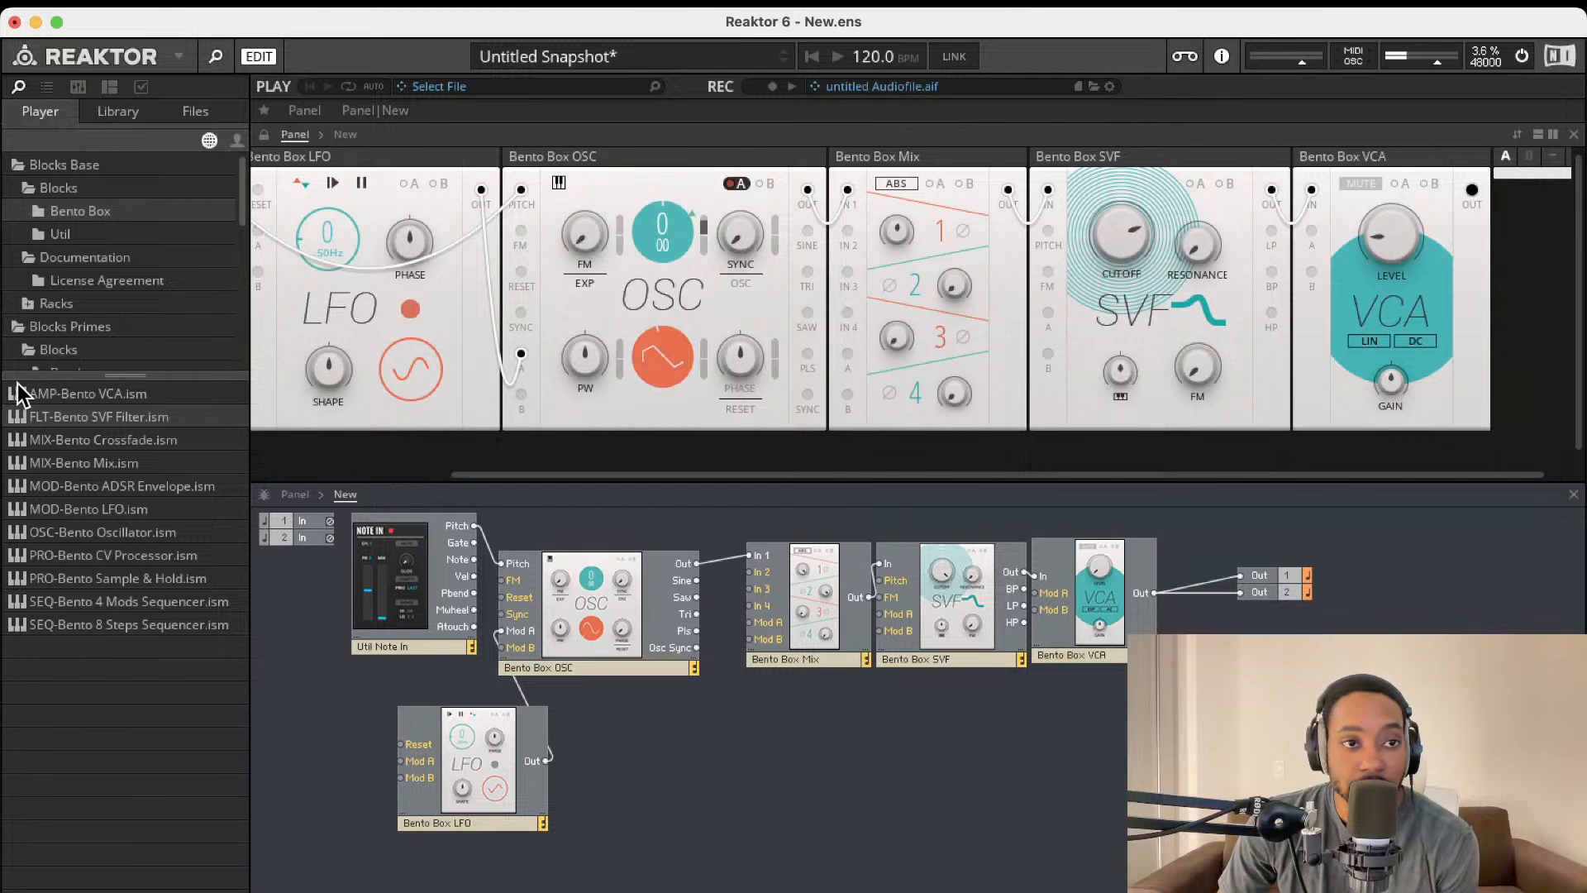
# - Look through the Bento Box, Util, Racks and Blocks Primes folders of the library for an effect block
pyautogui.click(98, 211)
pyautogui.click(79, 236)
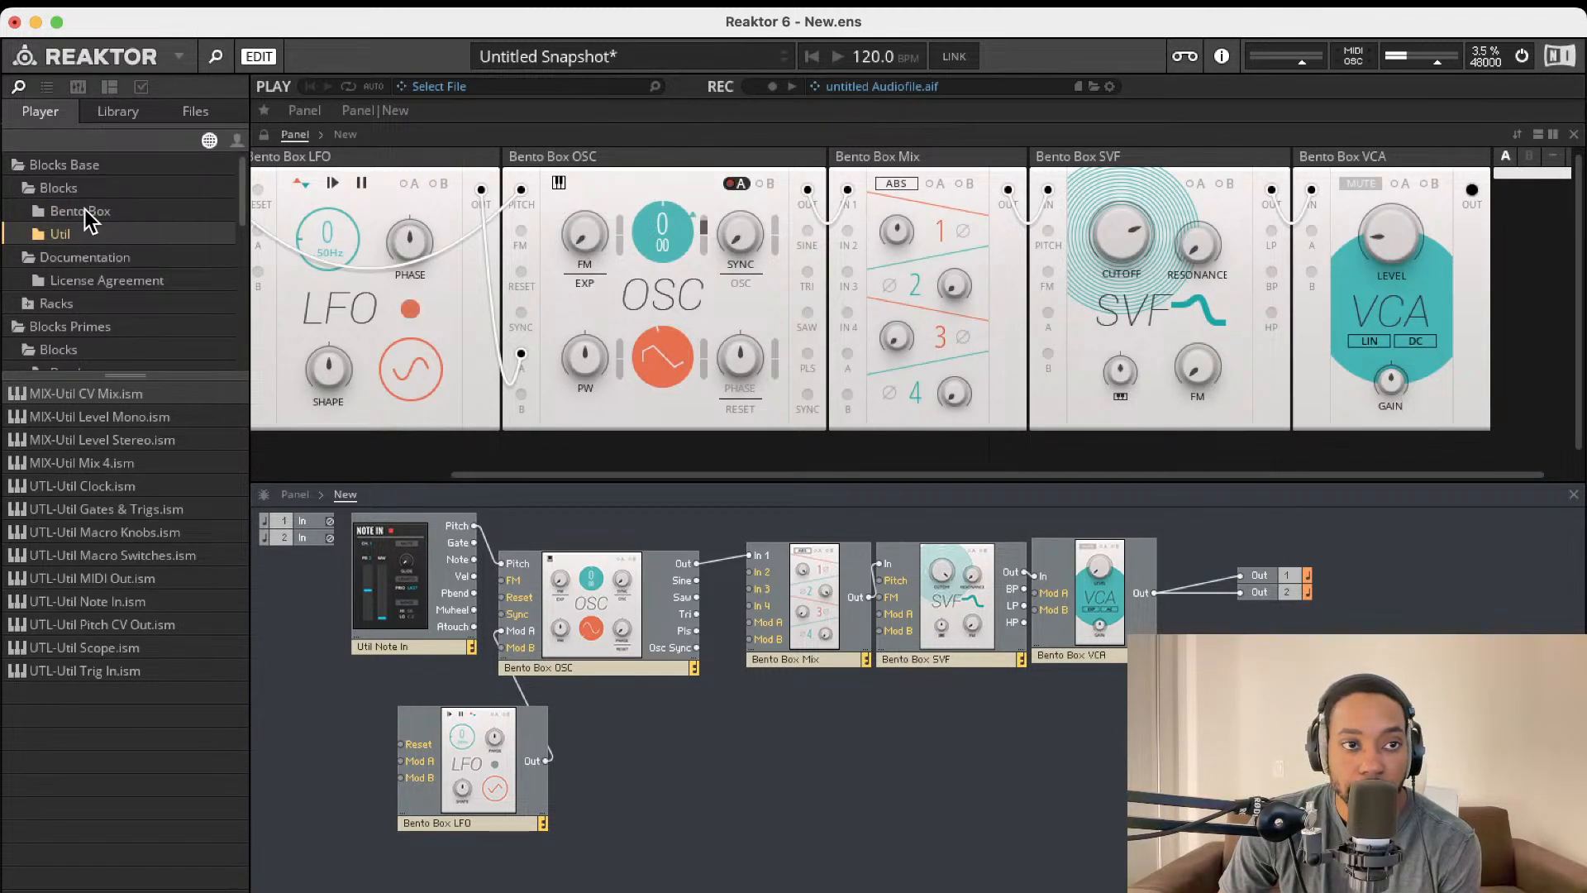
pyautogui.click(86, 212)
pyautogui.click(83, 190)
pyautogui.click(86, 213)
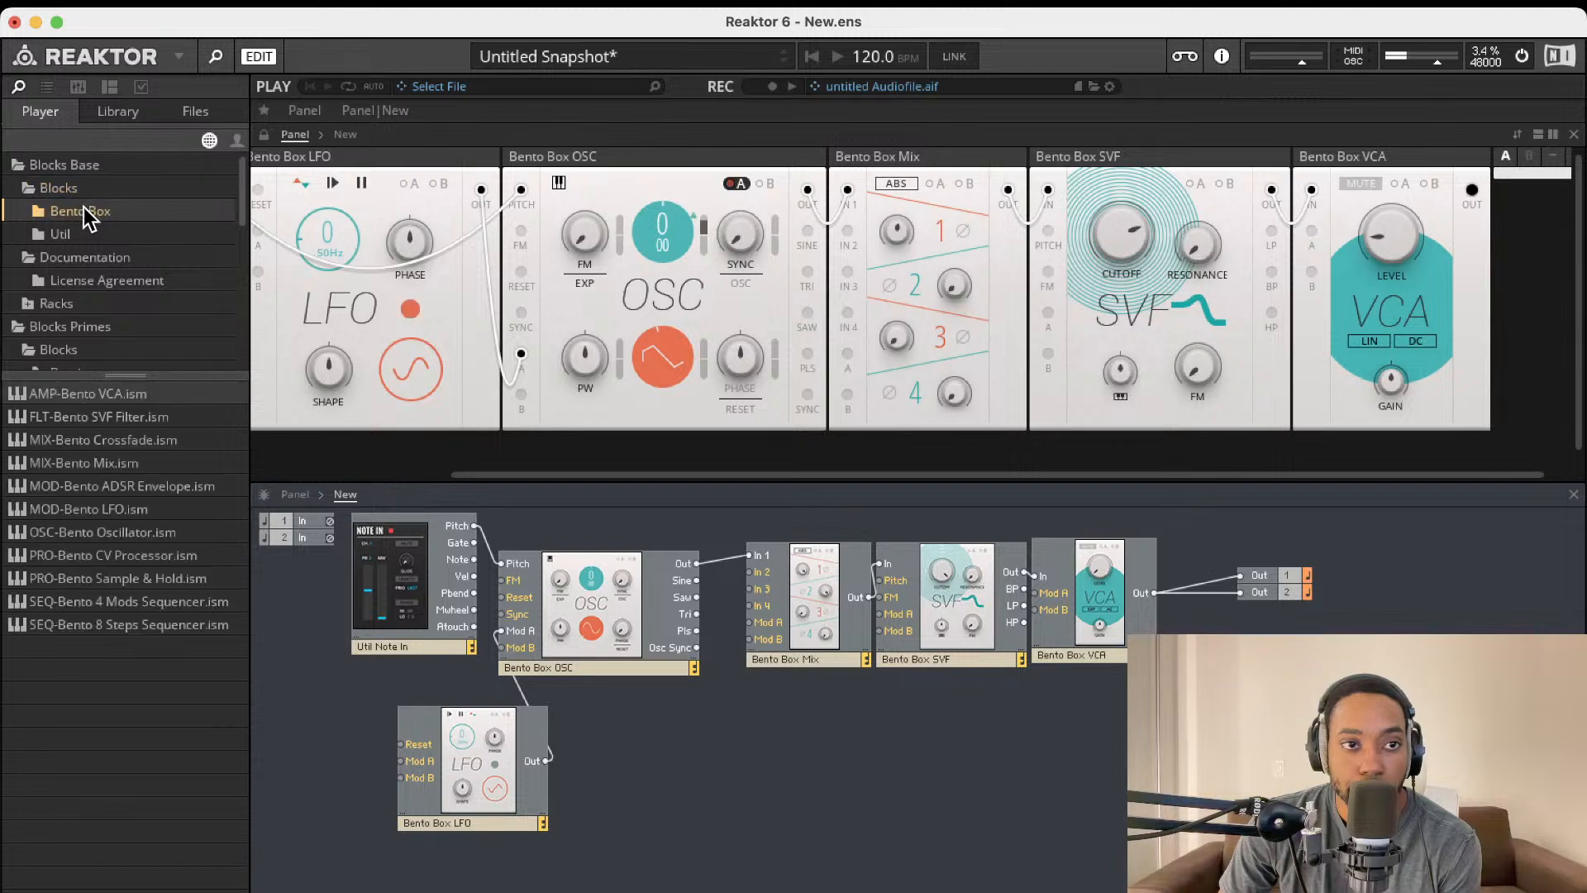
pyautogui.click(54, 237)
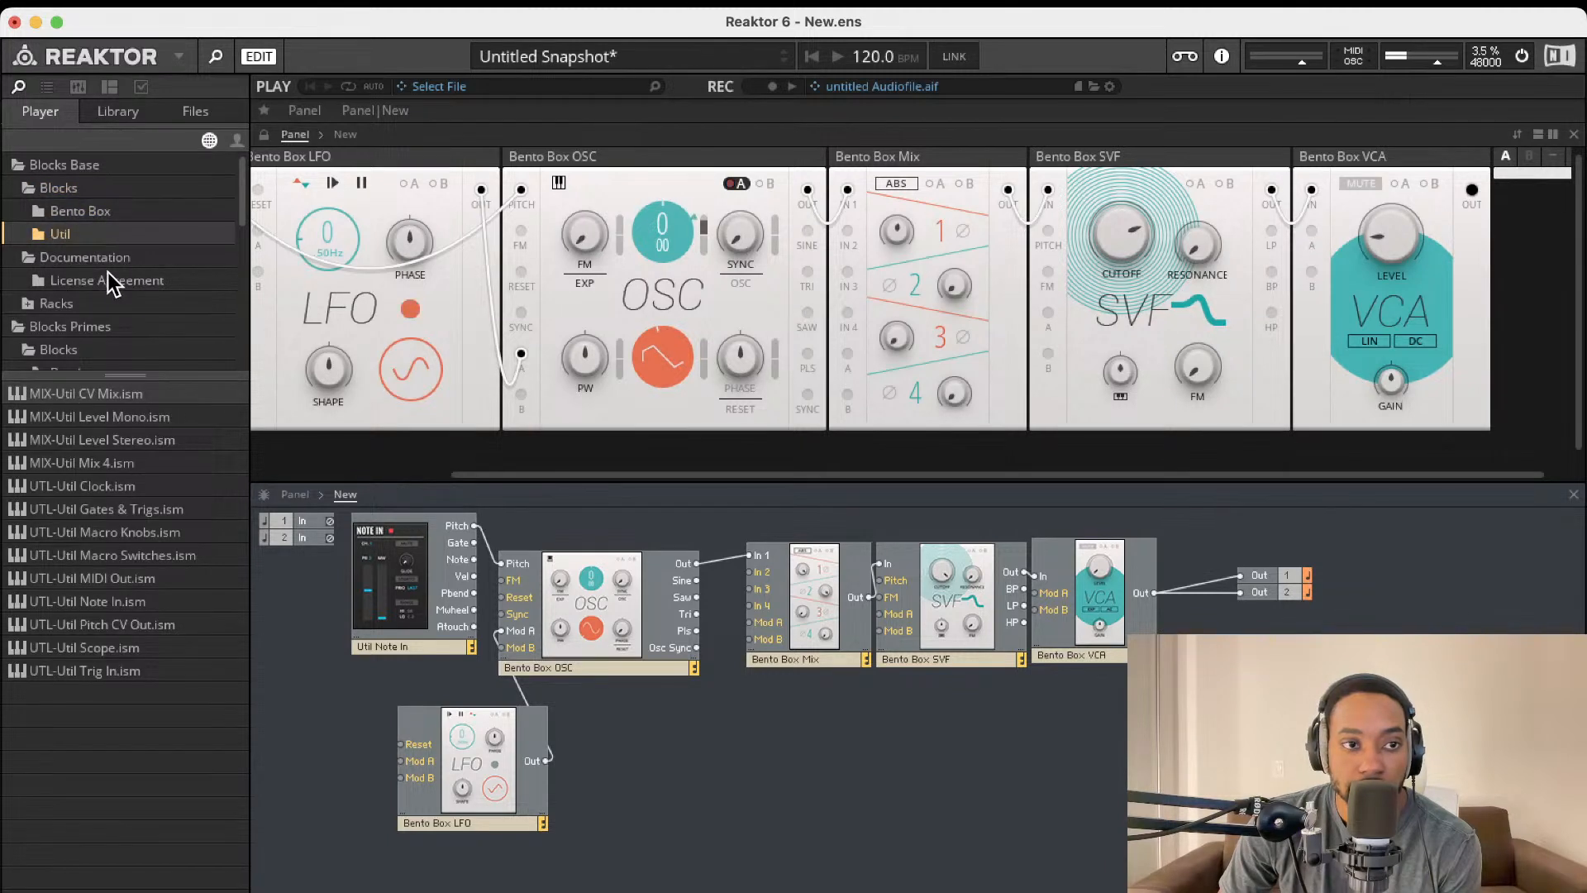
pyautogui.scroll(-3, 78, 302)
pyautogui.click(47, 235)
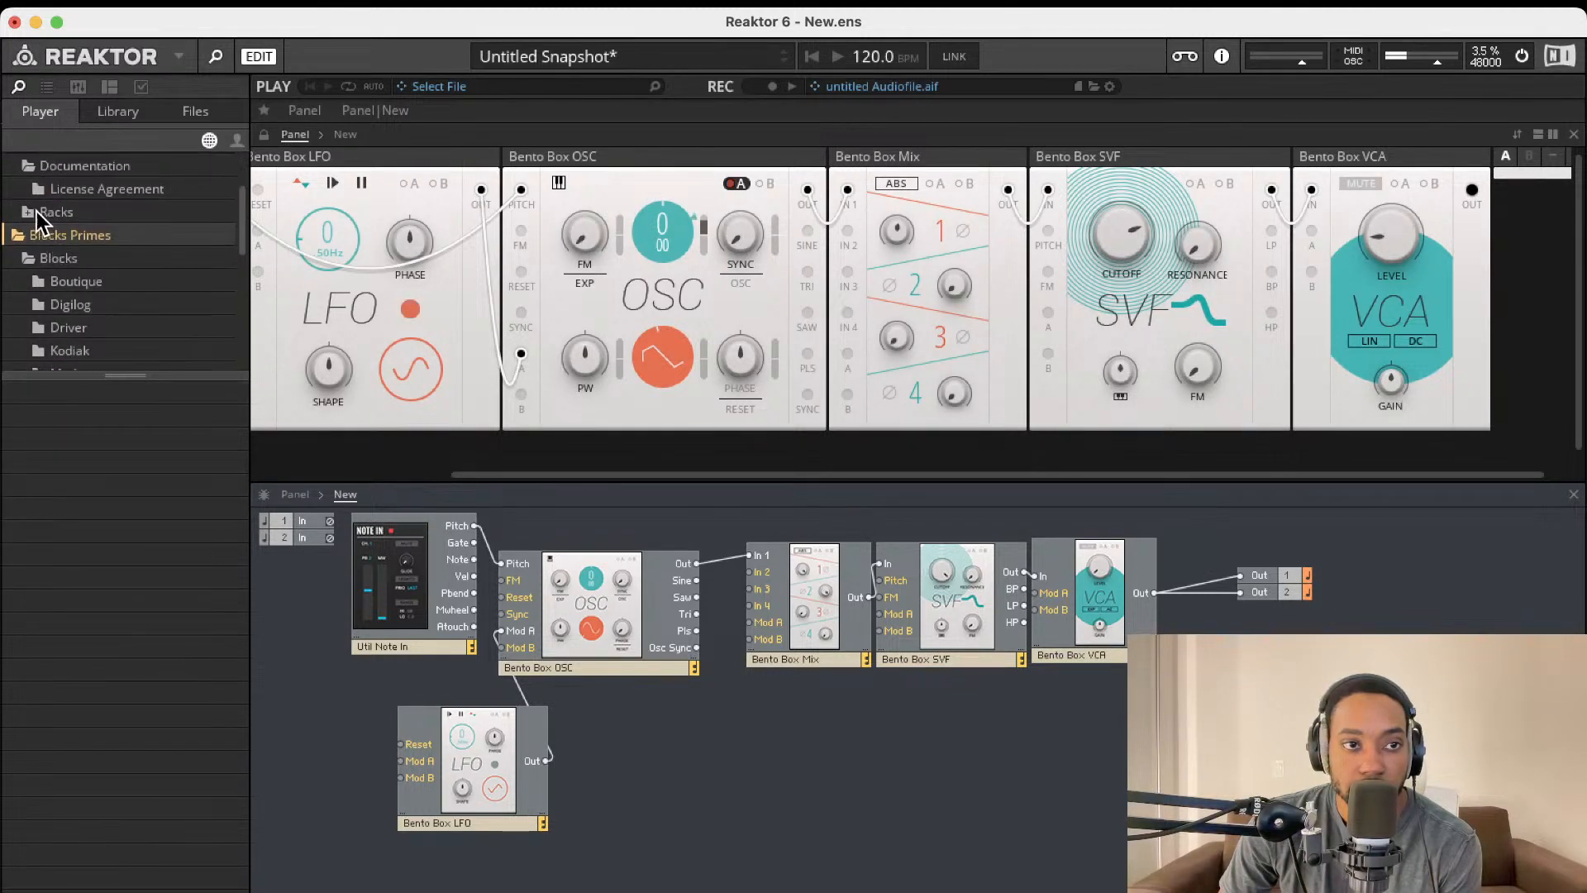
pyautogui.click(53, 260)
pyautogui.doubleClick(52, 213)
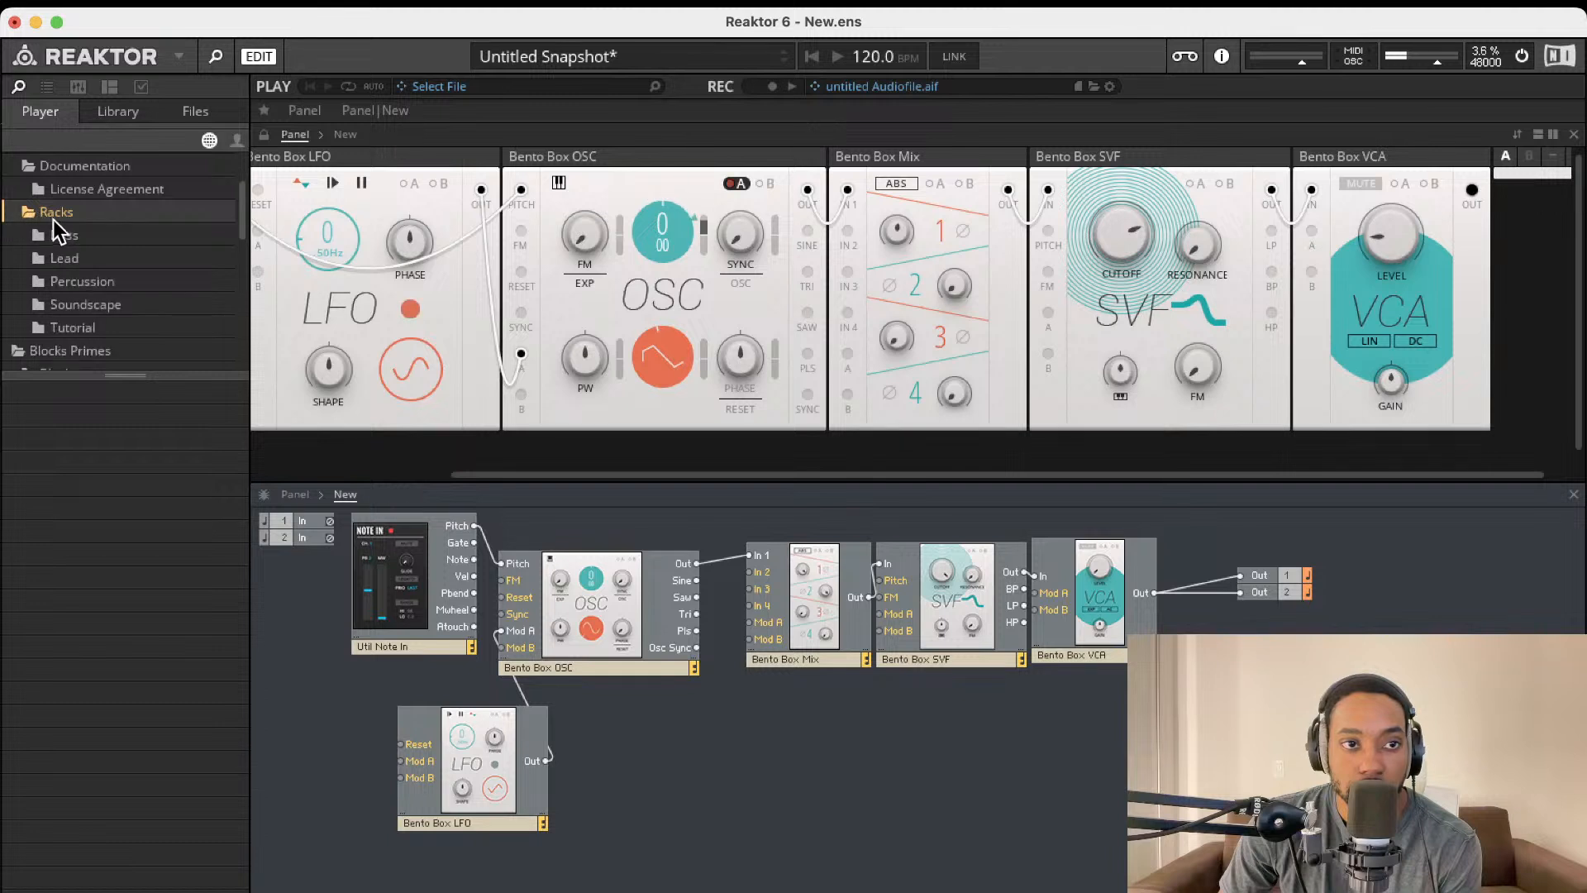
pyautogui.scroll(-2, 65, 264)
pyautogui.click(48, 293)
pyautogui.click(51, 313)
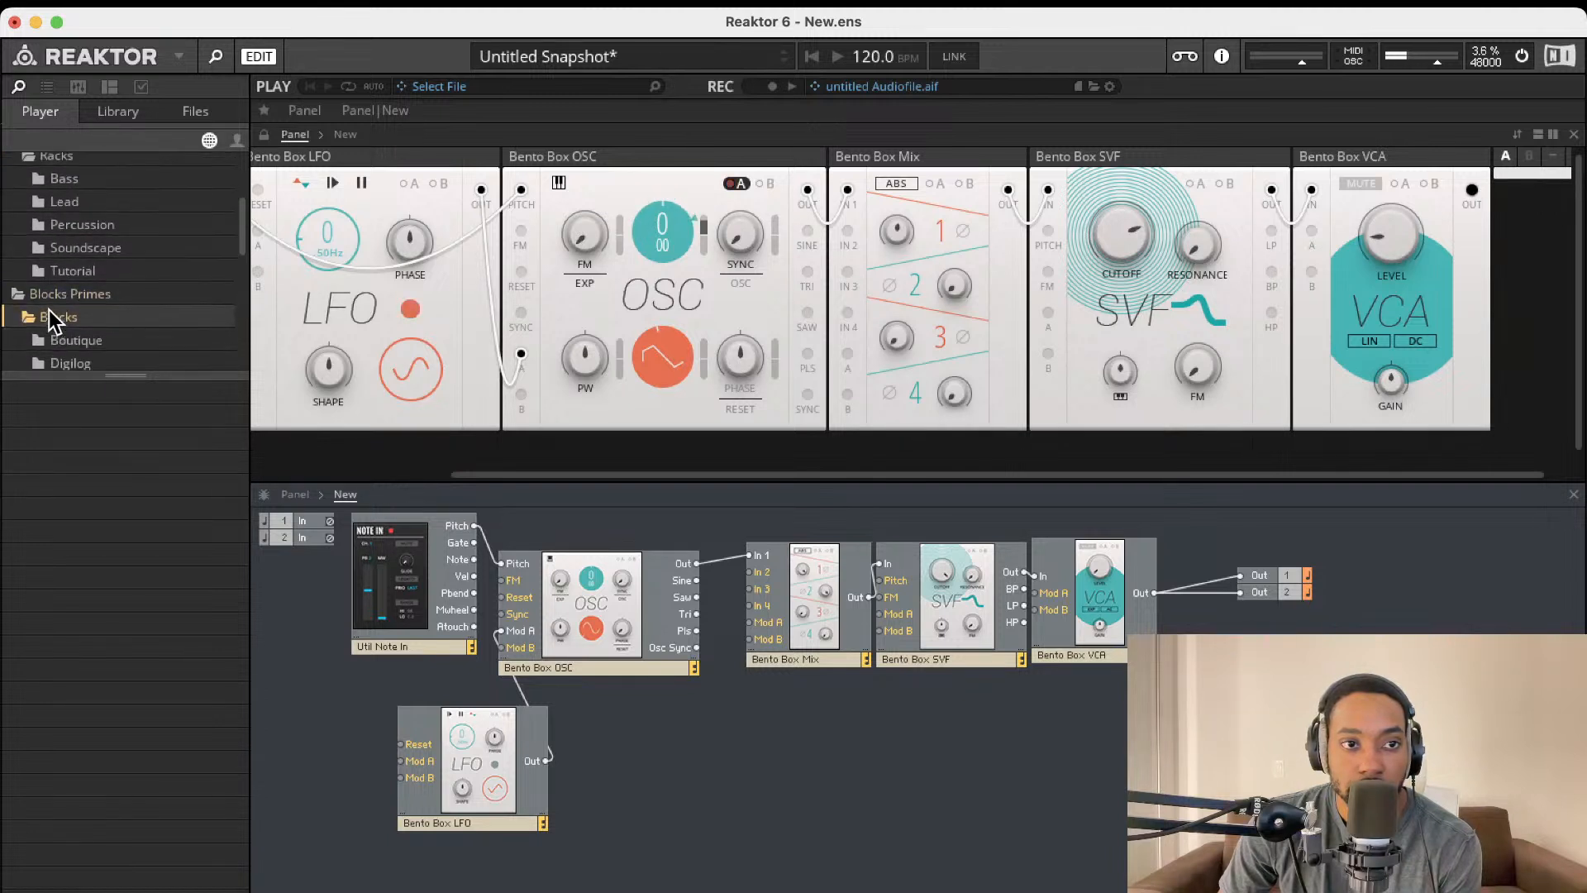
pyautogui.scroll(-3, 66, 327)
pyautogui.scroll(-2, 76, 261)
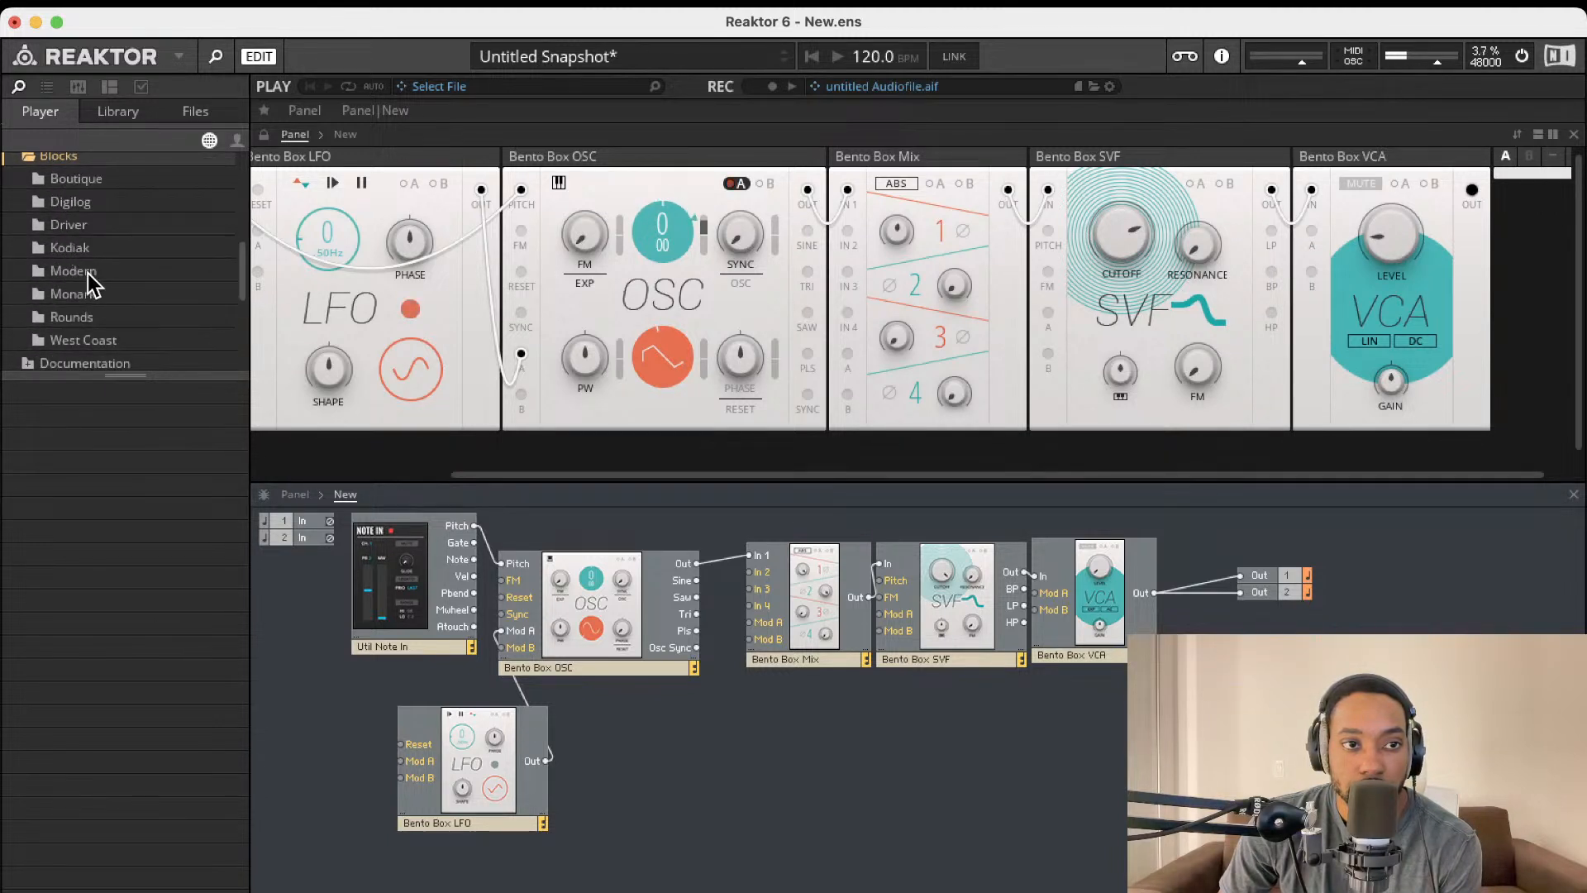
# - Add a Rounds Delay, wire it between the VCA Out and both output terminals in stereo, and lower its Feedback
pyautogui.click(71, 313)
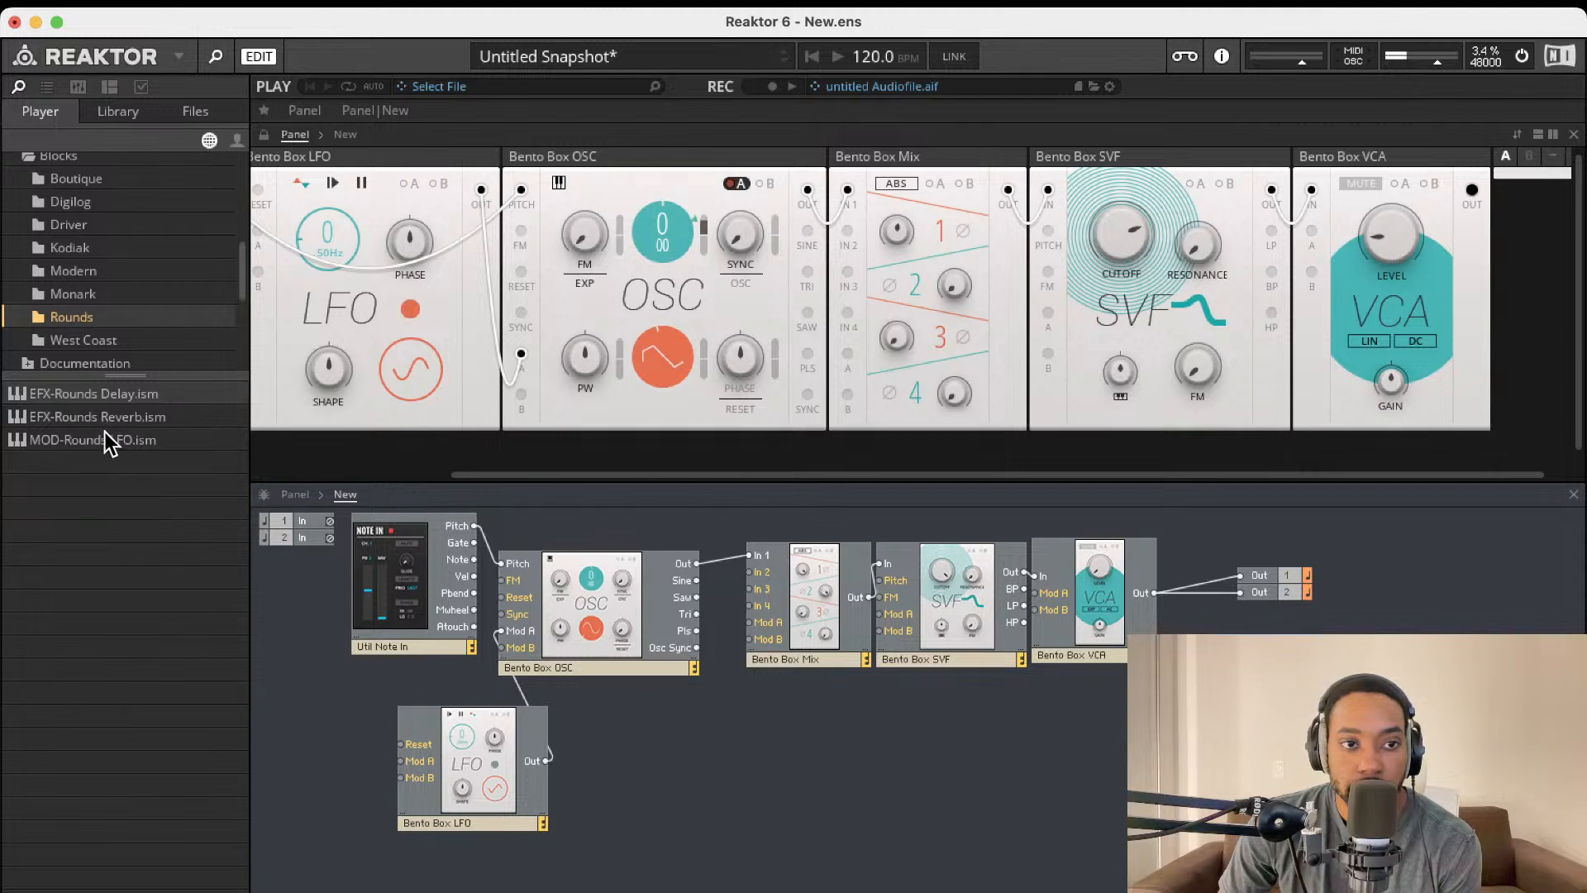
pyautogui.doubleClick(120, 406)
pyautogui.moveTo(708, 799); pyautogui.dragTo(1203, 688)
pyautogui.moveTo(1221, 576); pyautogui.dragTo(1398, 579)
pyautogui.moveTo(1256, 628); pyautogui.dragTo(1154, 594)
pyautogui.moveTo(1263, 596); pyautogui.dragTo(1408, 592)
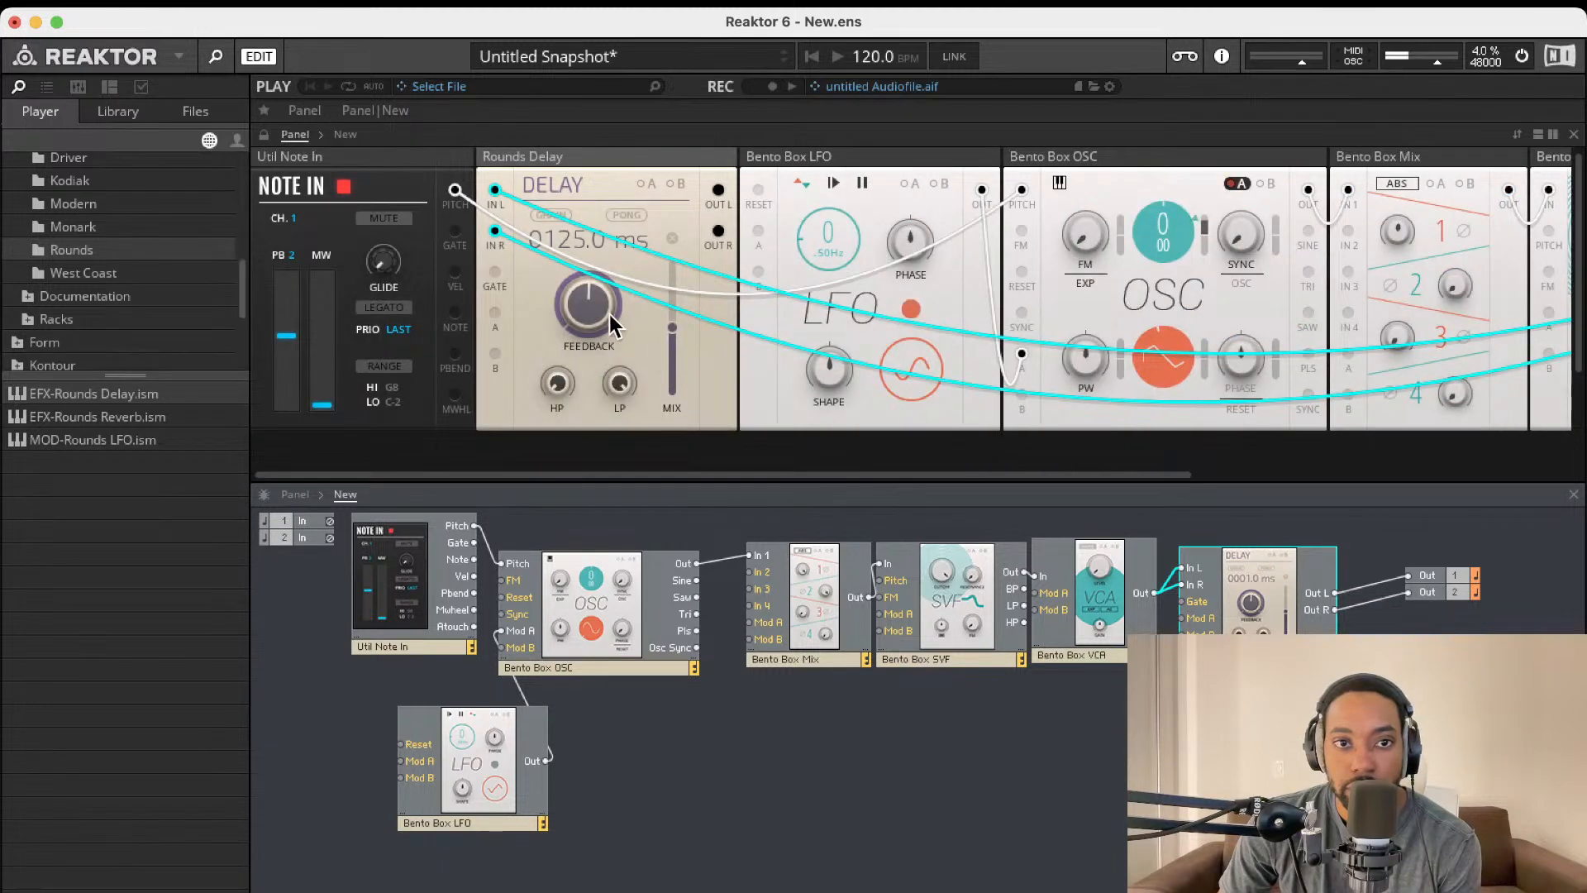
pyautogui.moveTo(608, 315); pyautogui.dragTo(591, 385)
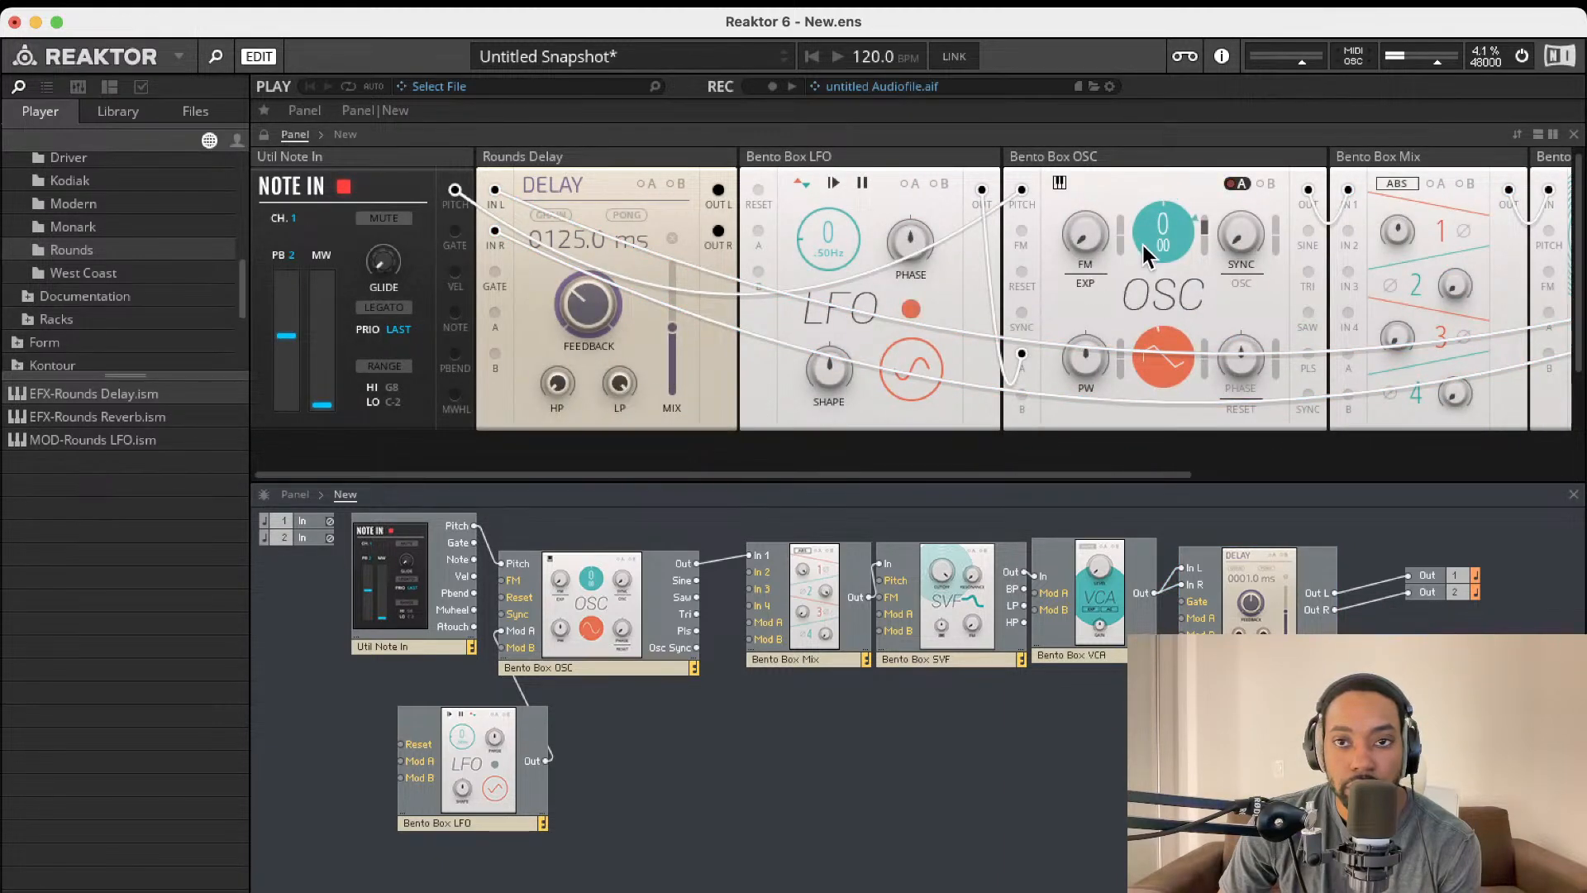
# - Try the oscillator's pitch at -5, return it to 0, and lower the oscillator's PW
pyautogui.moveTo(1155, 223); pyautogui.dragTo(1146, 321)
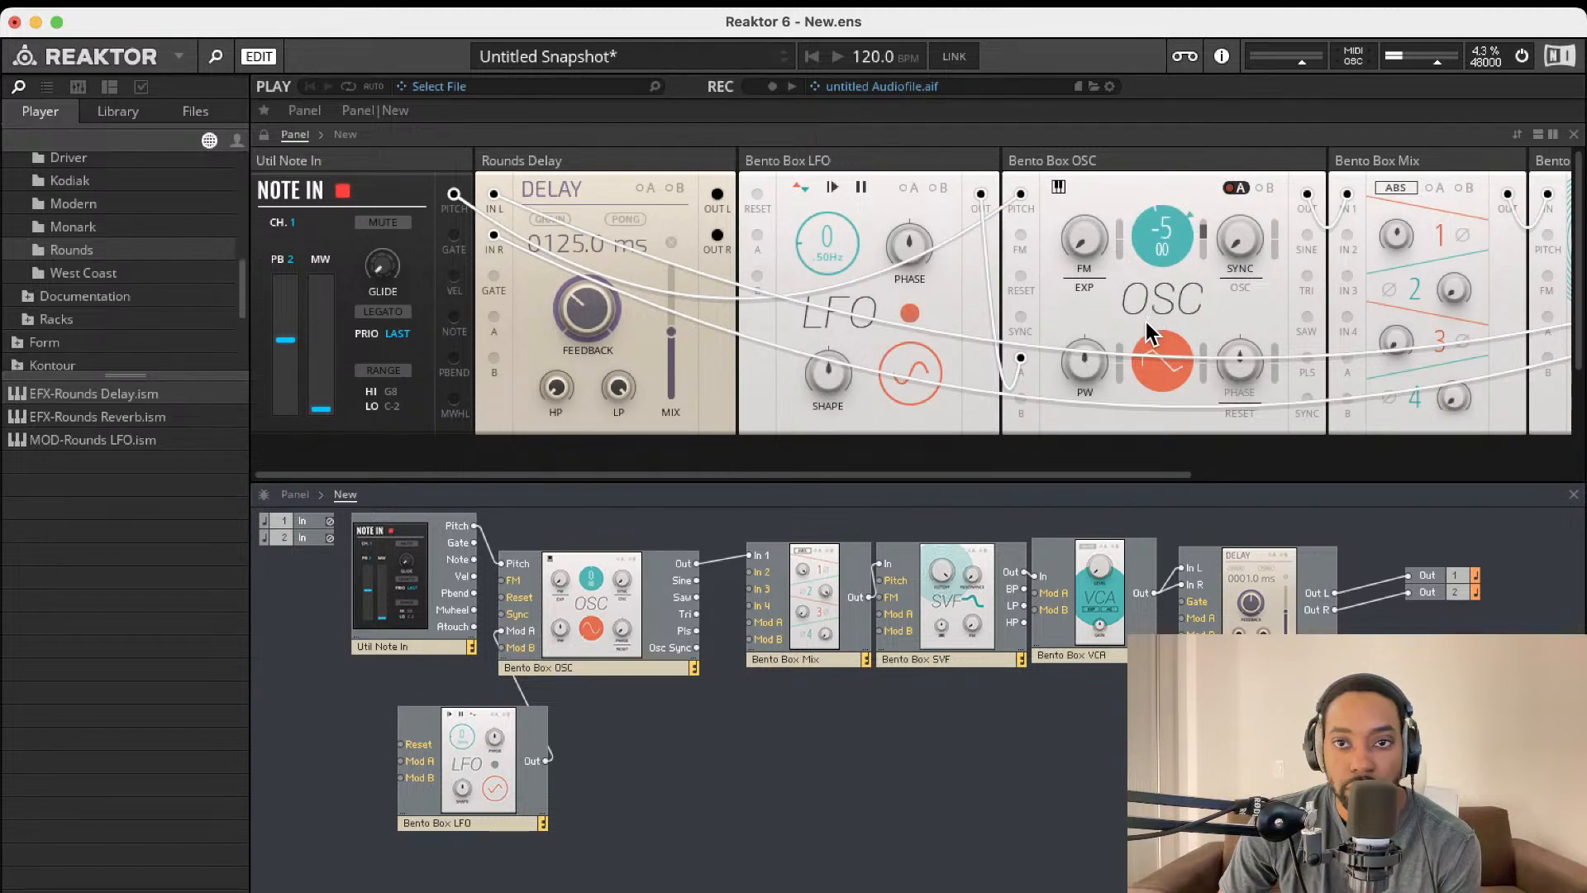
pyautogui.moveTo(1156, 223); pyautogui.dragTo(1161, 214)
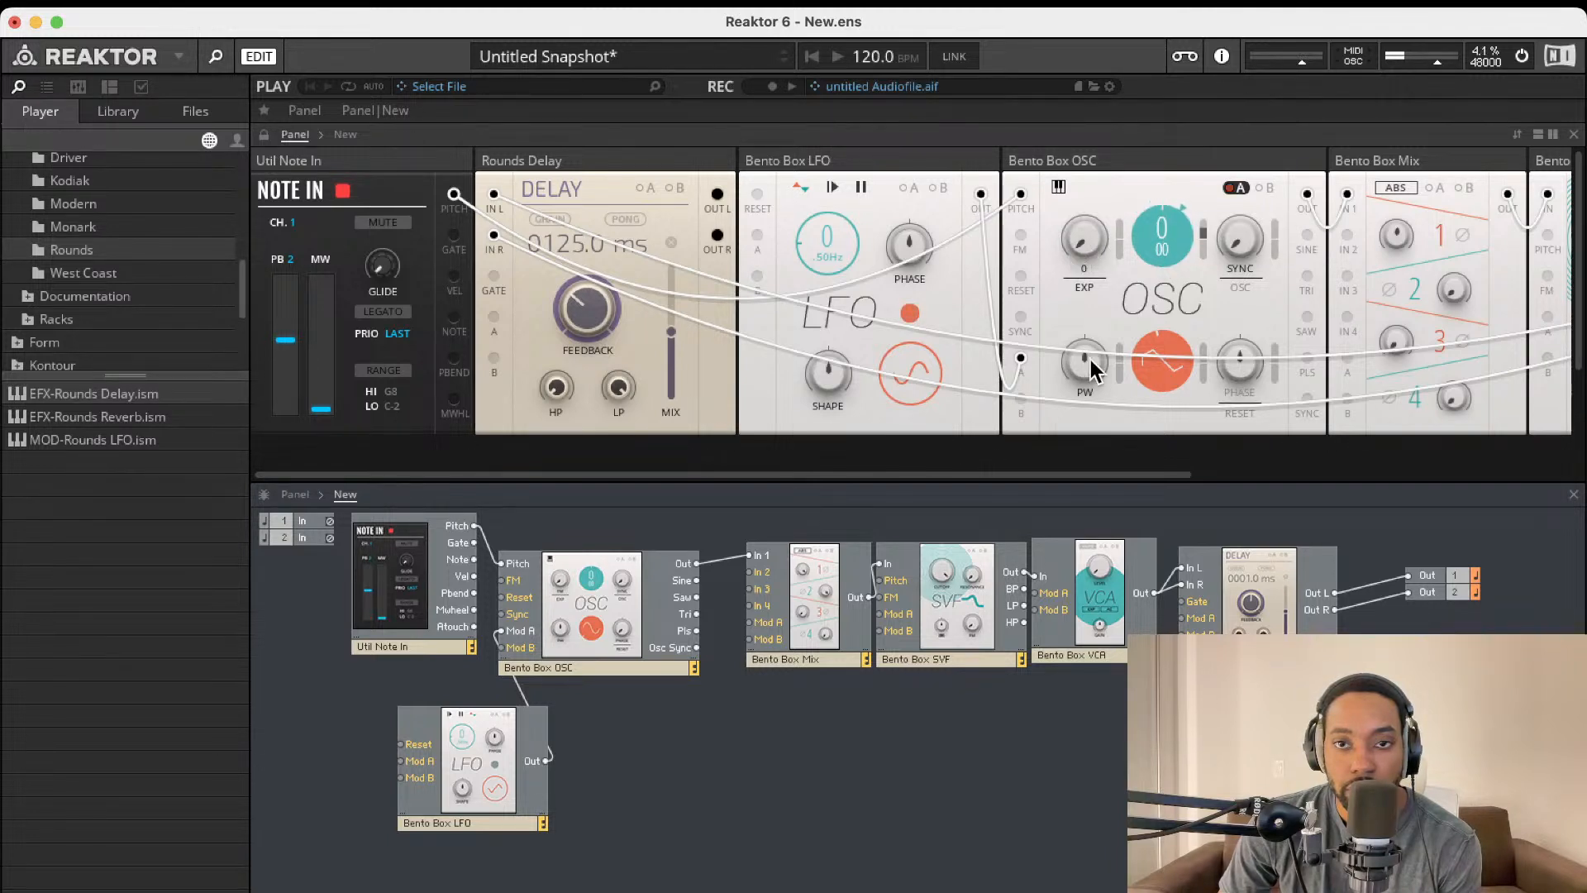
pyautogui.moveTo(1108, 264); pyautogui.dragTo(1078, 436)
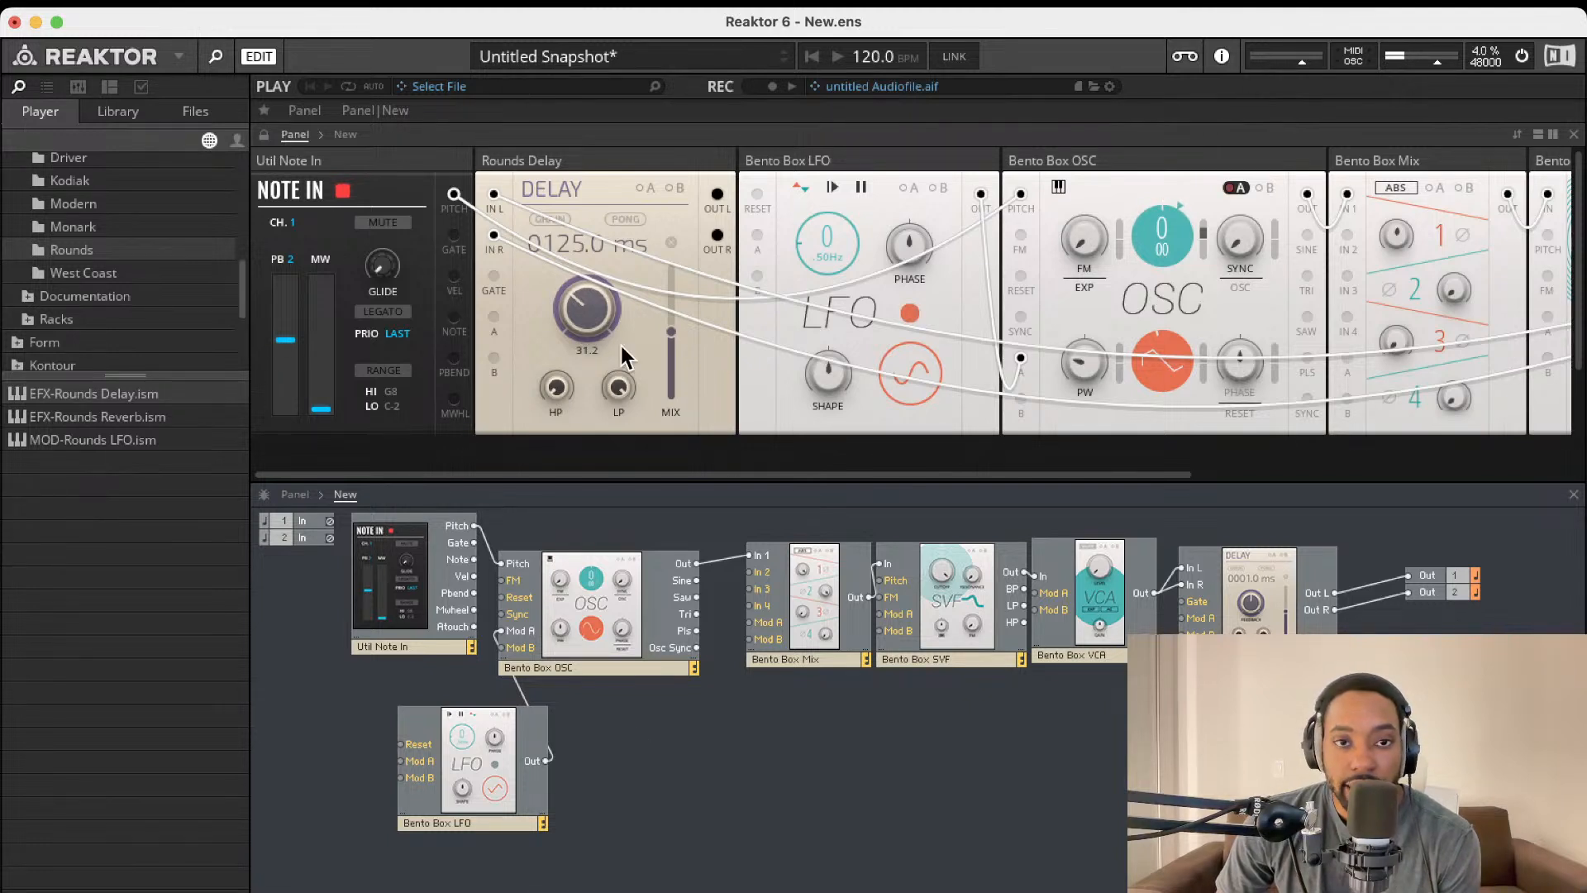
# - Raise the delay's Feedback and Mix levels and enable its Pong mode
pyautogui.moveTo(603, 333); pyautogui.dragTo(588, 296)
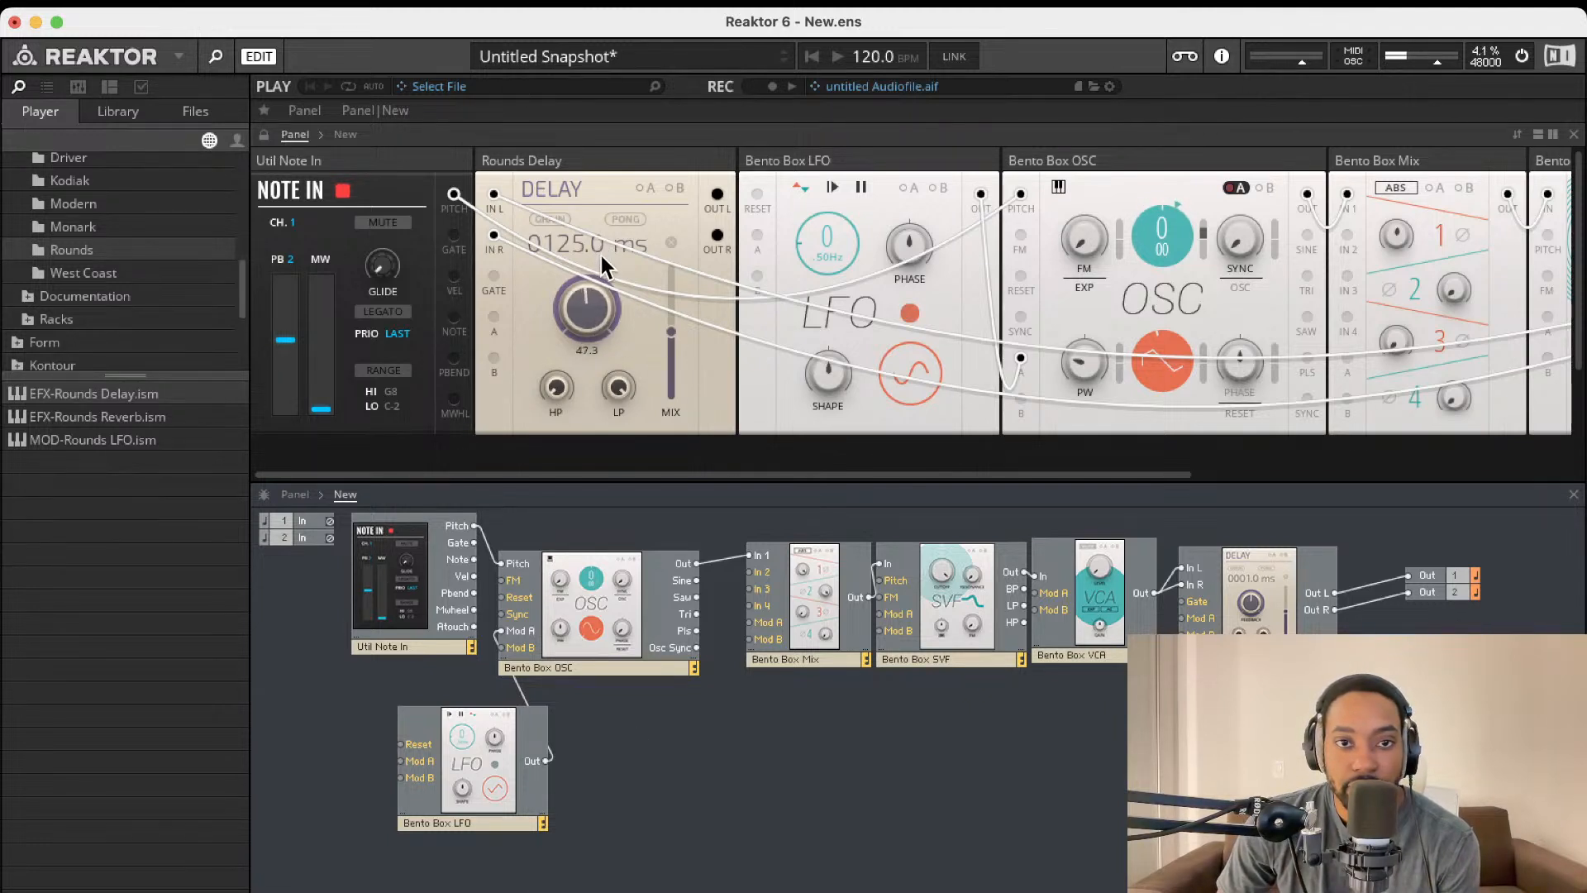
pyautogui.moveTo(665, 351); pyautogui.dragTo(670, 285)
pyautogui.click(620, 220)
pyautogui.moveTo(606, 326); pyautogui.dragTo(598, 259)
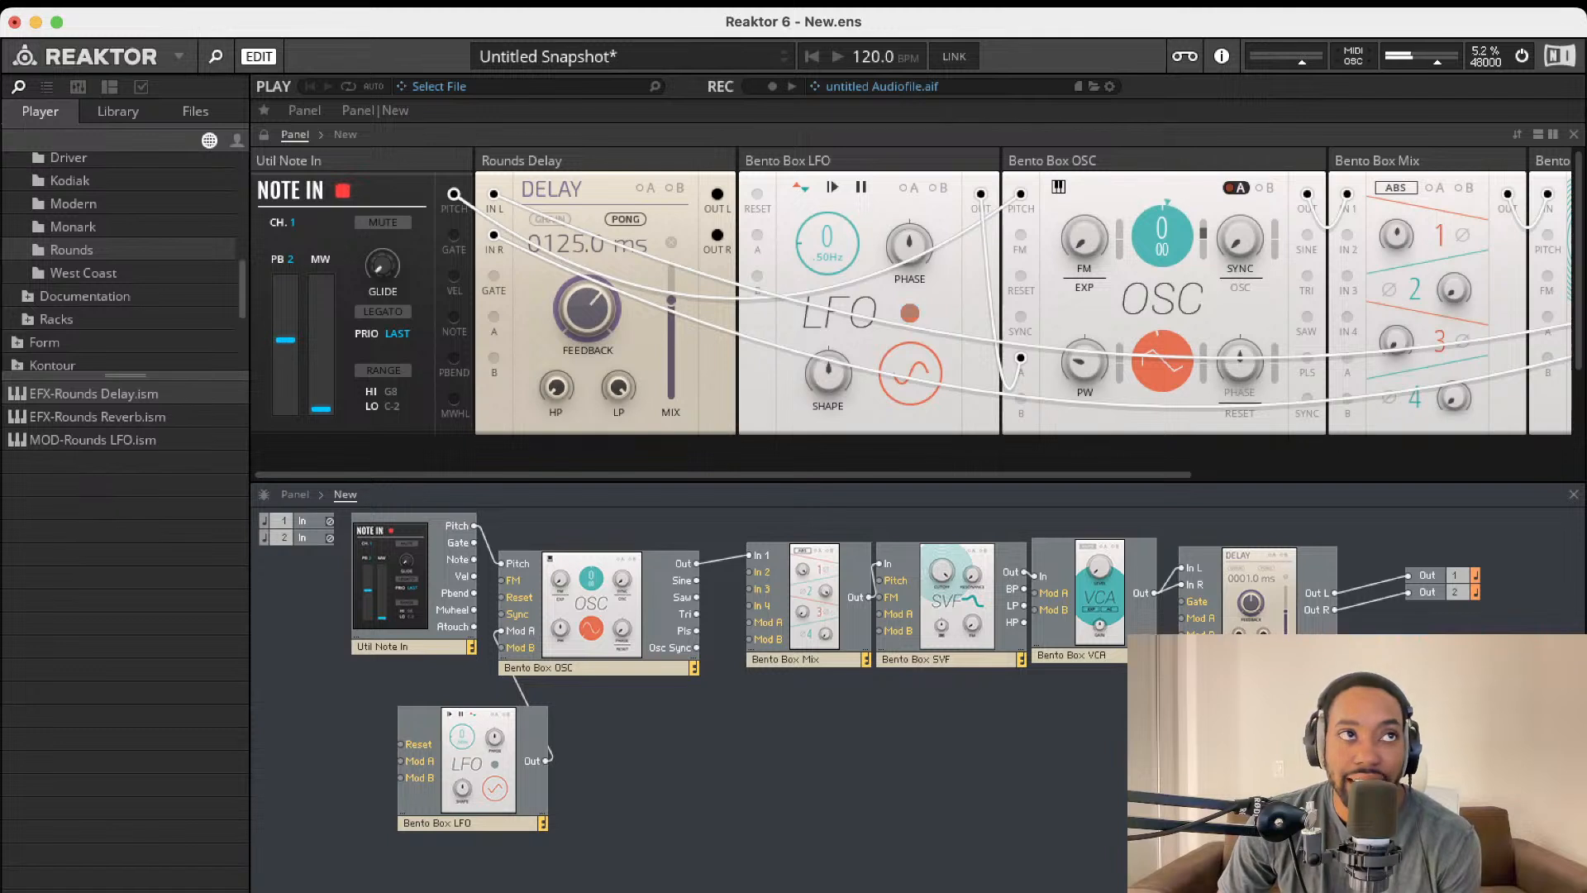
# - Duplicate the Bento oscillator, place the copy below the original, and shift the LFO aside to make room
pyautogui.click(650, 641)
pyautogui.click(604, 610)
pyautogui.moveTo(602, 617); pyautogui.dragTo(715, 780)
pyautogui.moveTo(492, 762); pyautogui.dragTo(434, 754)
pyautogui.click(561, 823)
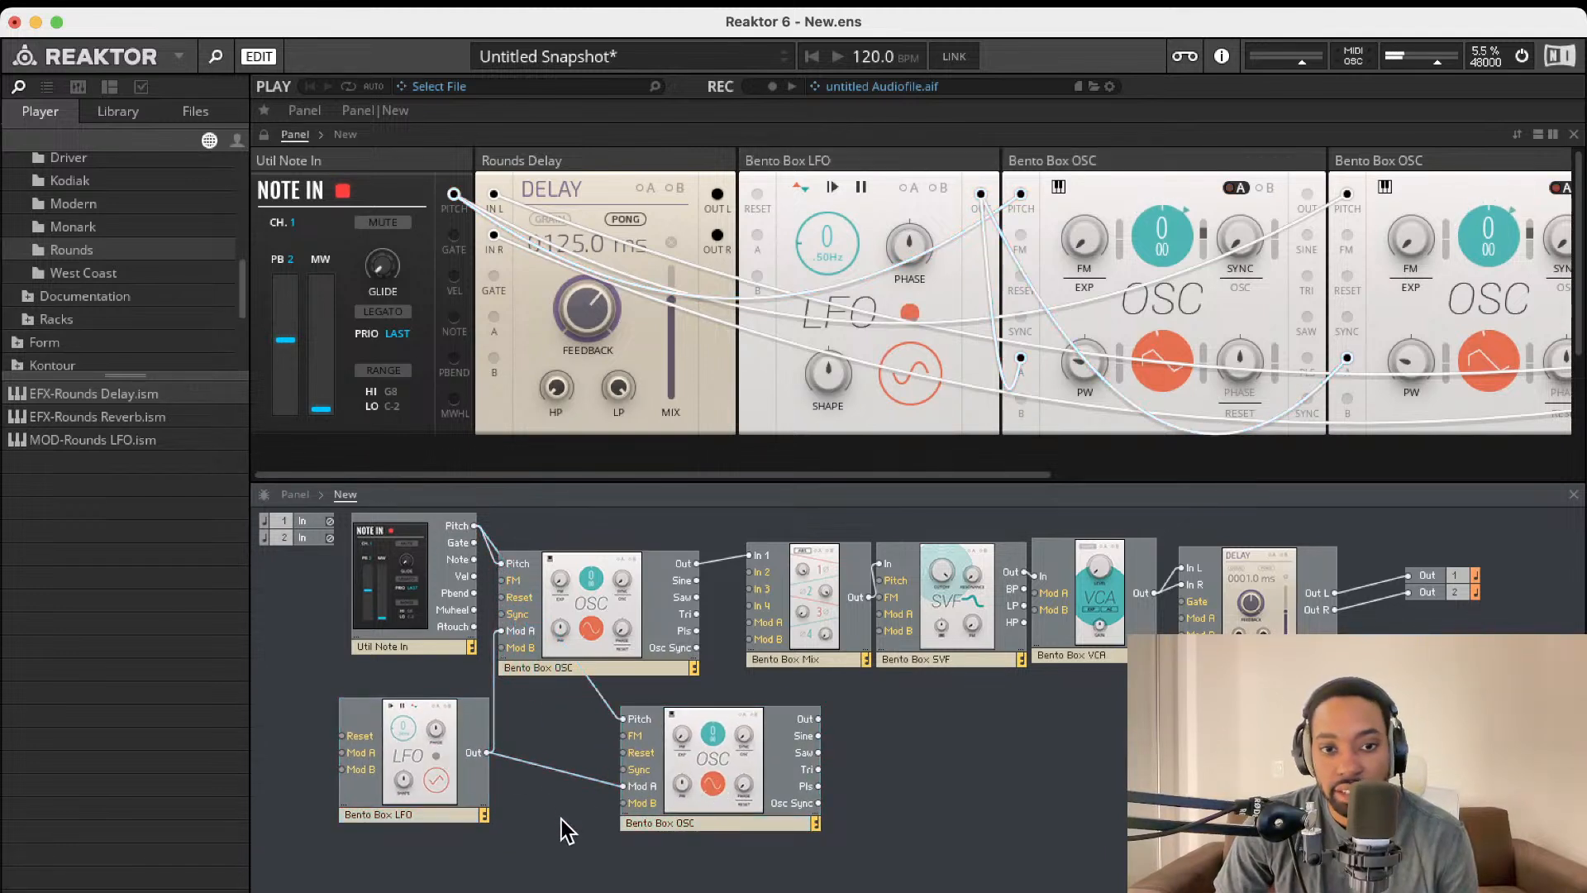
# - Remove the LFO wire from the duplicate oscillator's Mod A, and connect the duplicate's Out to the Mix block's In 2
pyautogui.click(578, 777)
pyautogui.press('Delete')
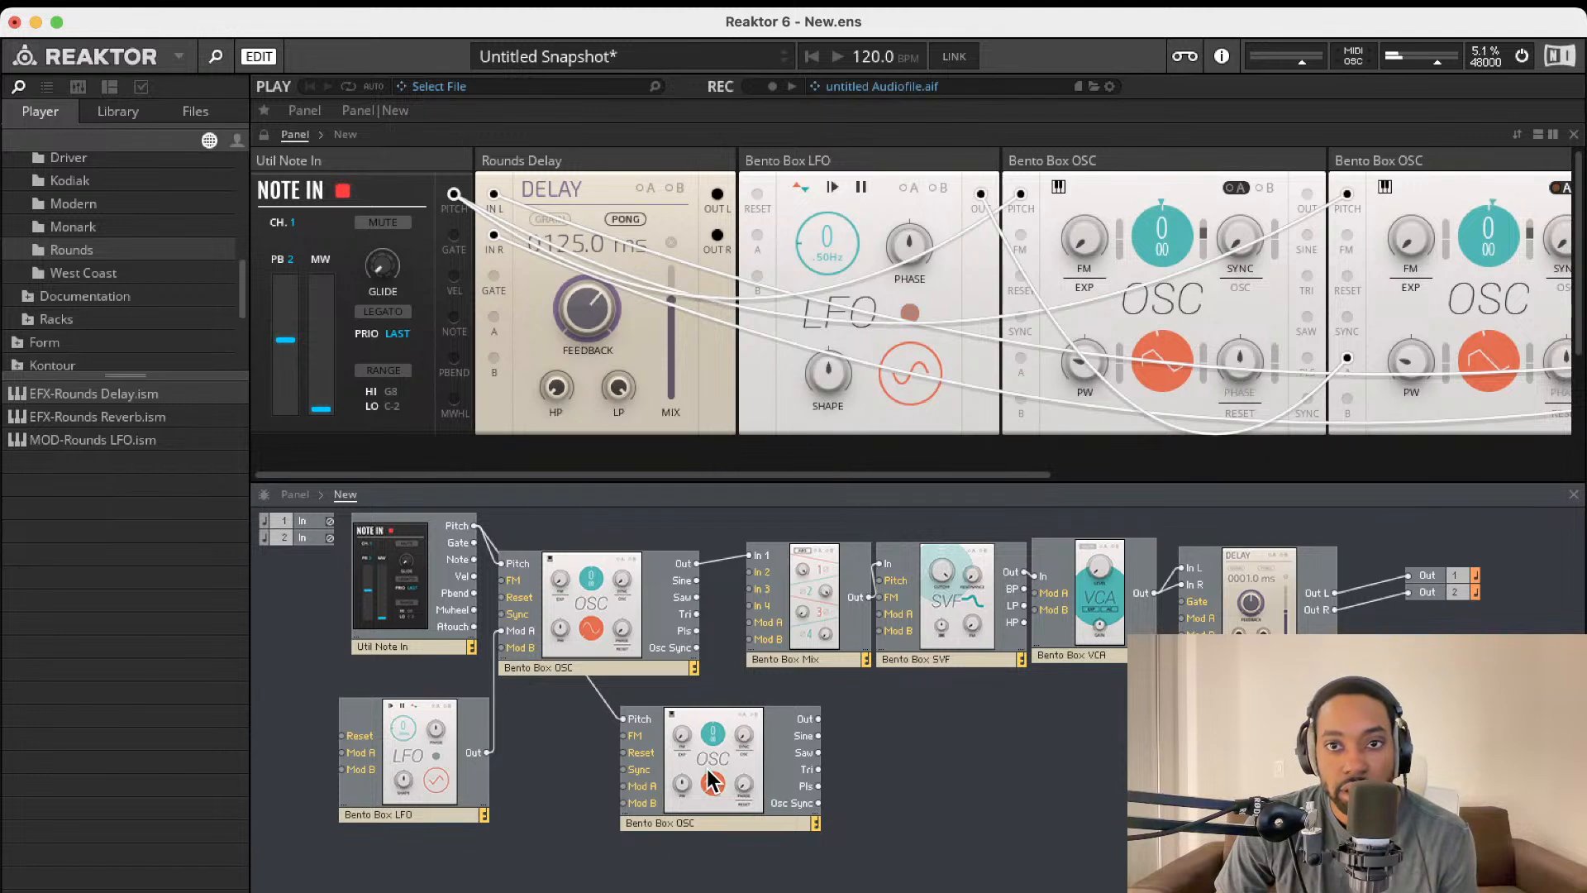
pyautogui.moveTo(710, 779); pyautogui.dragTo(610, 781)
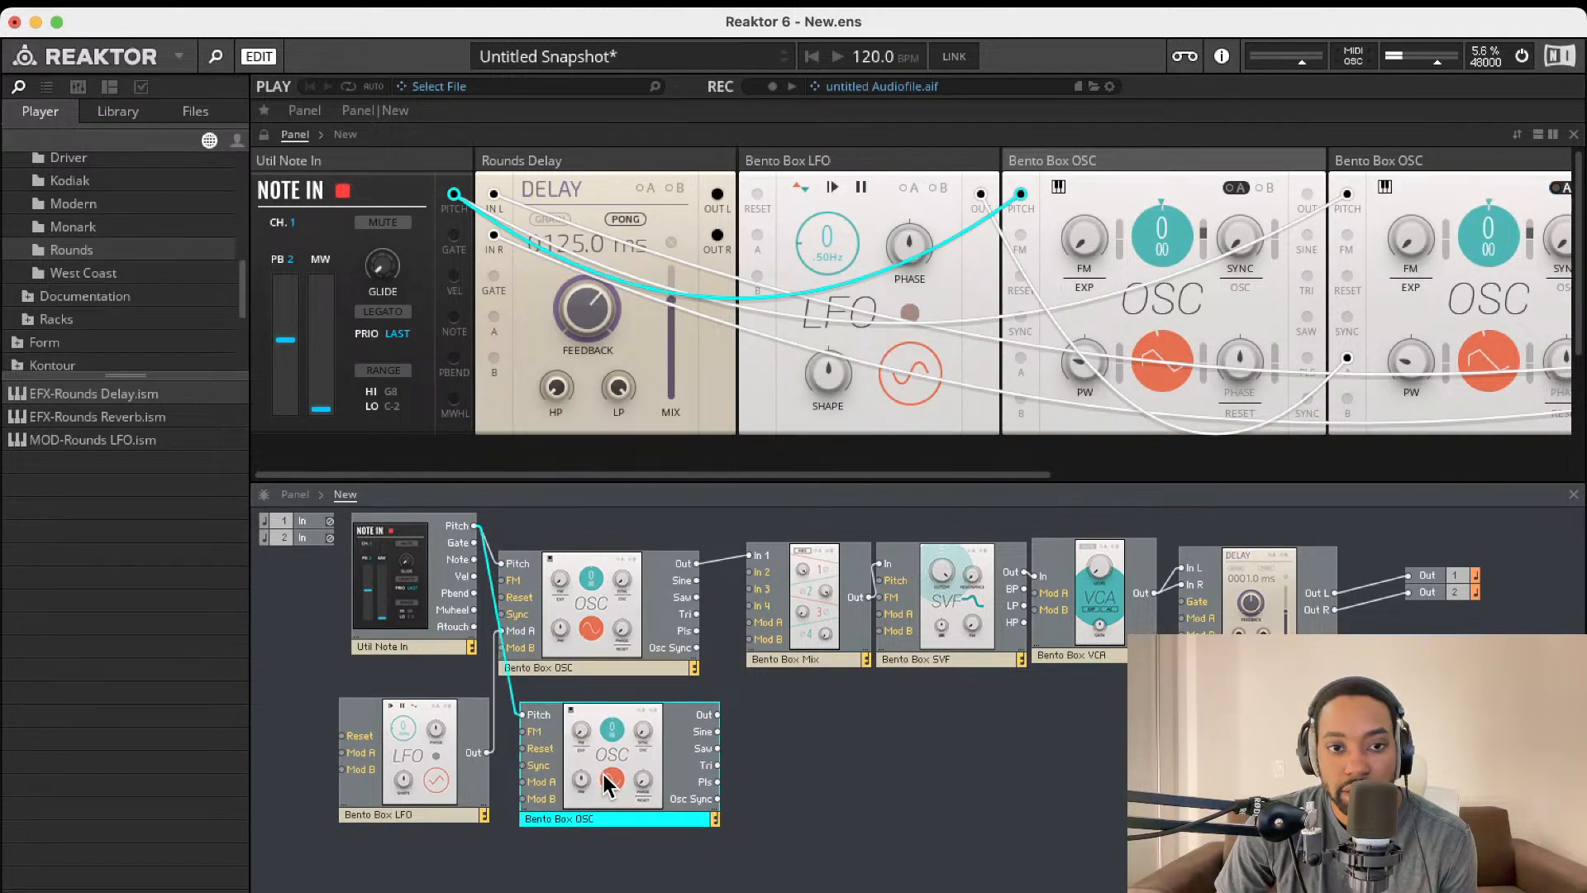
pyautogui.moveTo(718, 714); pyautogui.dragTo(792, 602)
# - Set the VCA's Level to 22.6 and move the original oscillator slightly upward in the structure
pyautogui.hscroll(10, 1294, 364)
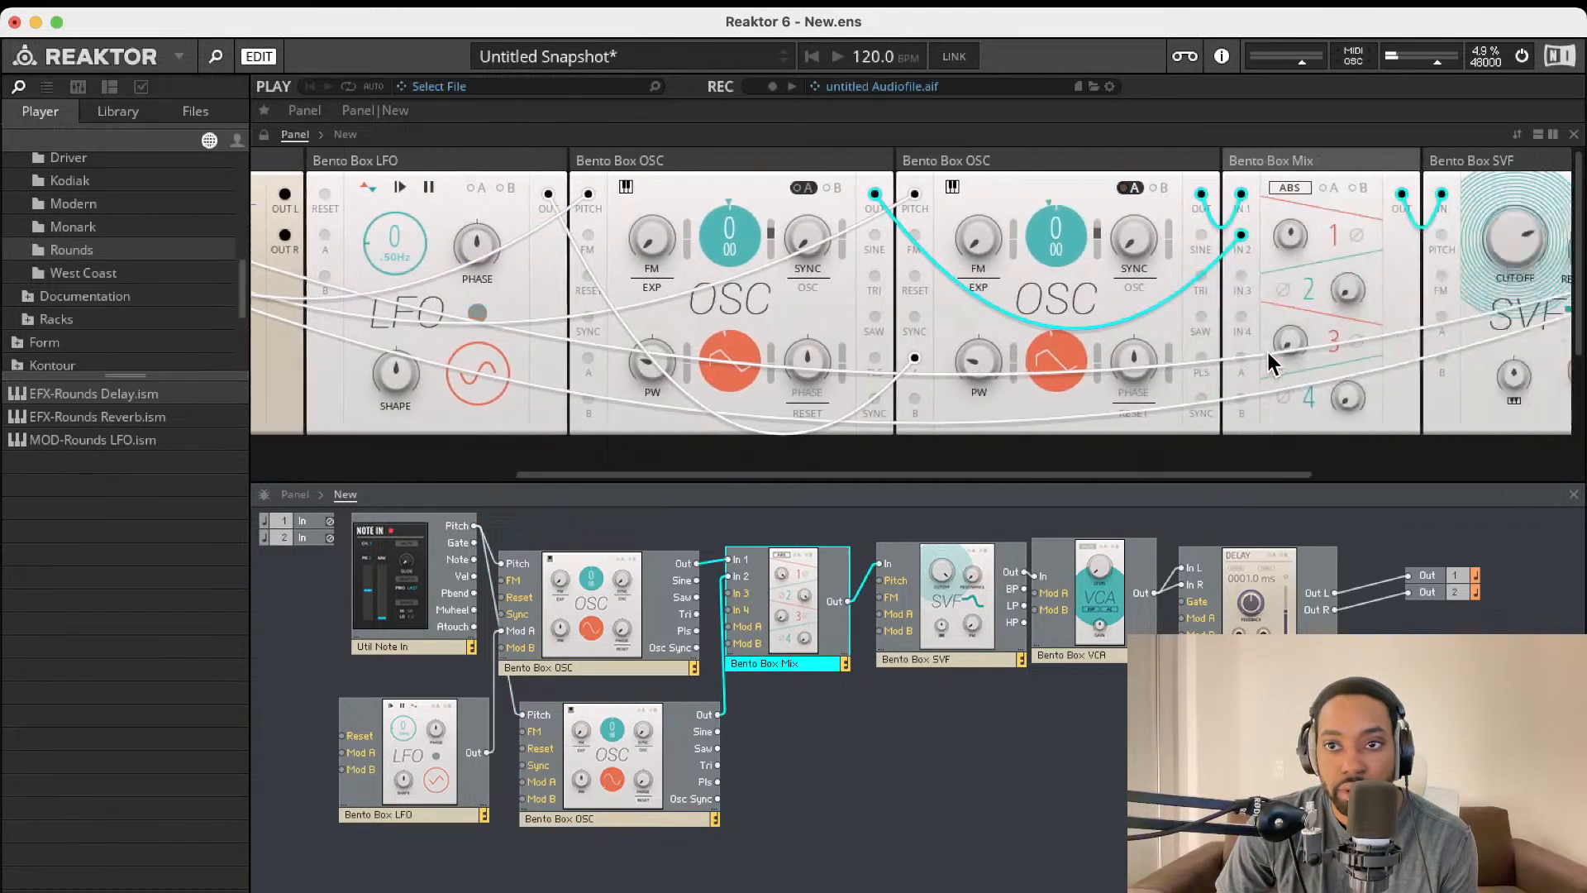
pyautogui.moveTo(1434, 248)
pyautogui.mouseDown()
pyautogui.moveTo(1415, 236)
pyautogui.moveTo(1408, 258)
pyautogui.mouseUp()
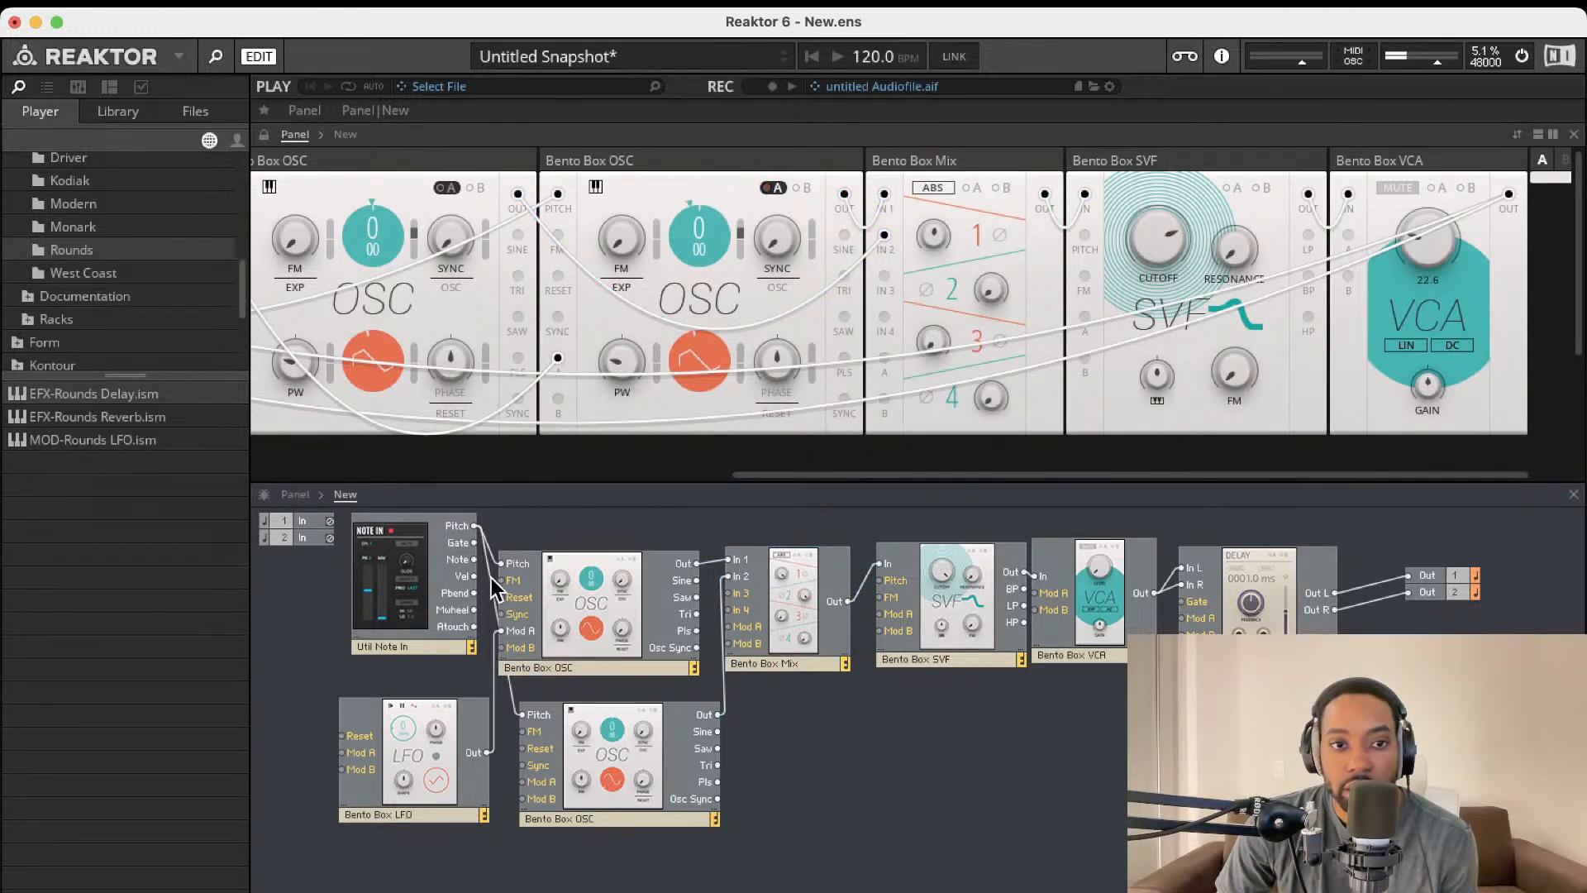
pyautogui.moveTo(592, 602); pyautogui.dragTo(600, 579)
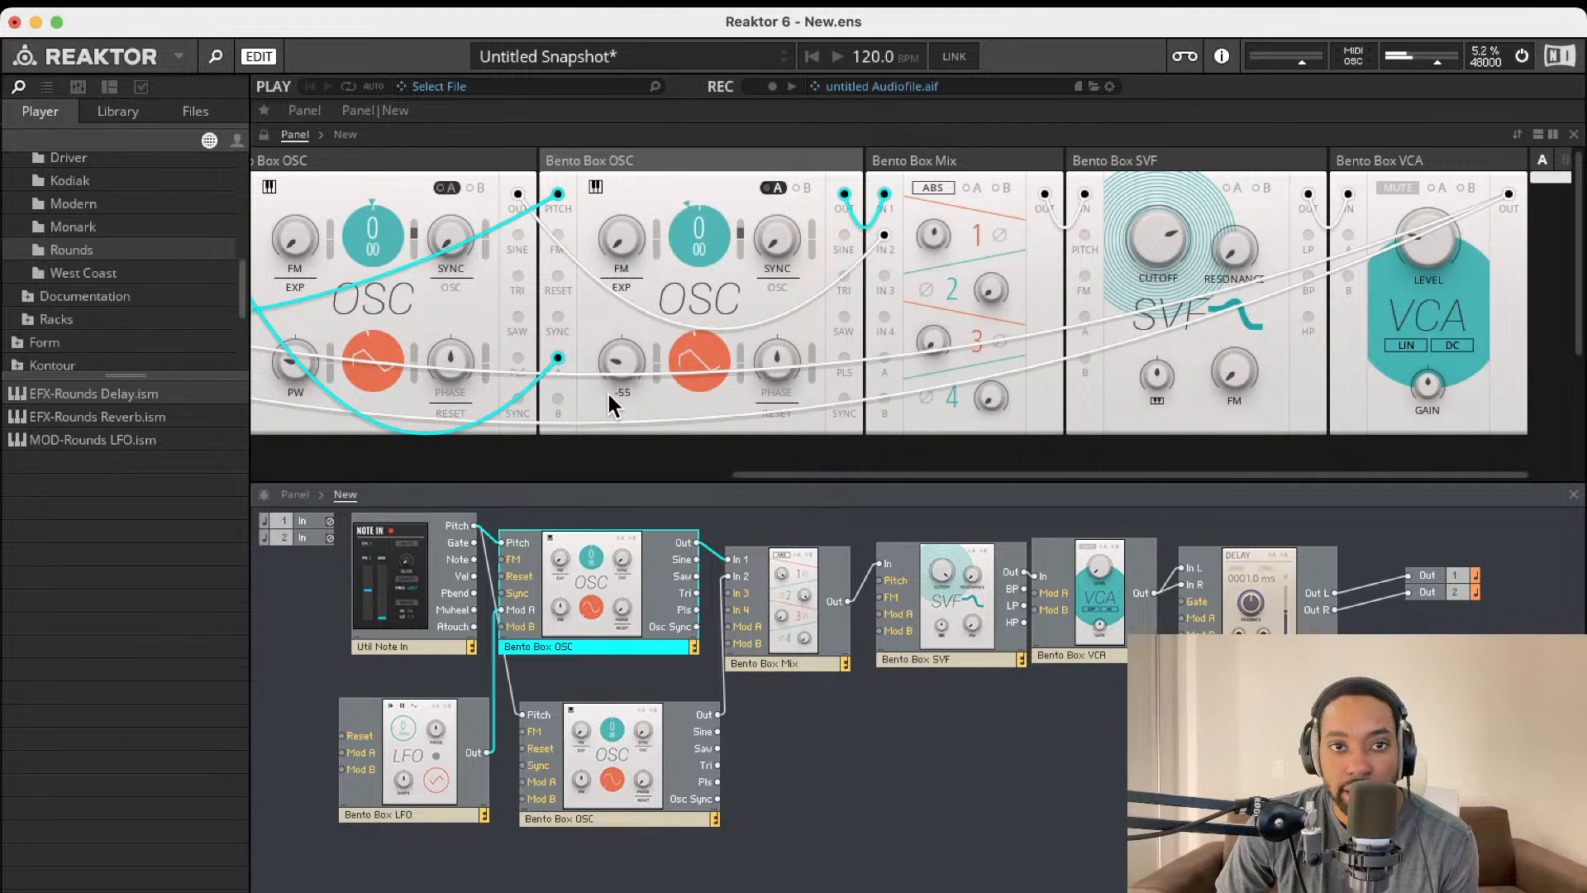
# - Rename the duplicate oscillator as Bento Box OSC 2 and the original oscillator as Bento Box OSC 1
pyautogui.click(591, 820)
pyautogui.click(592, 819)
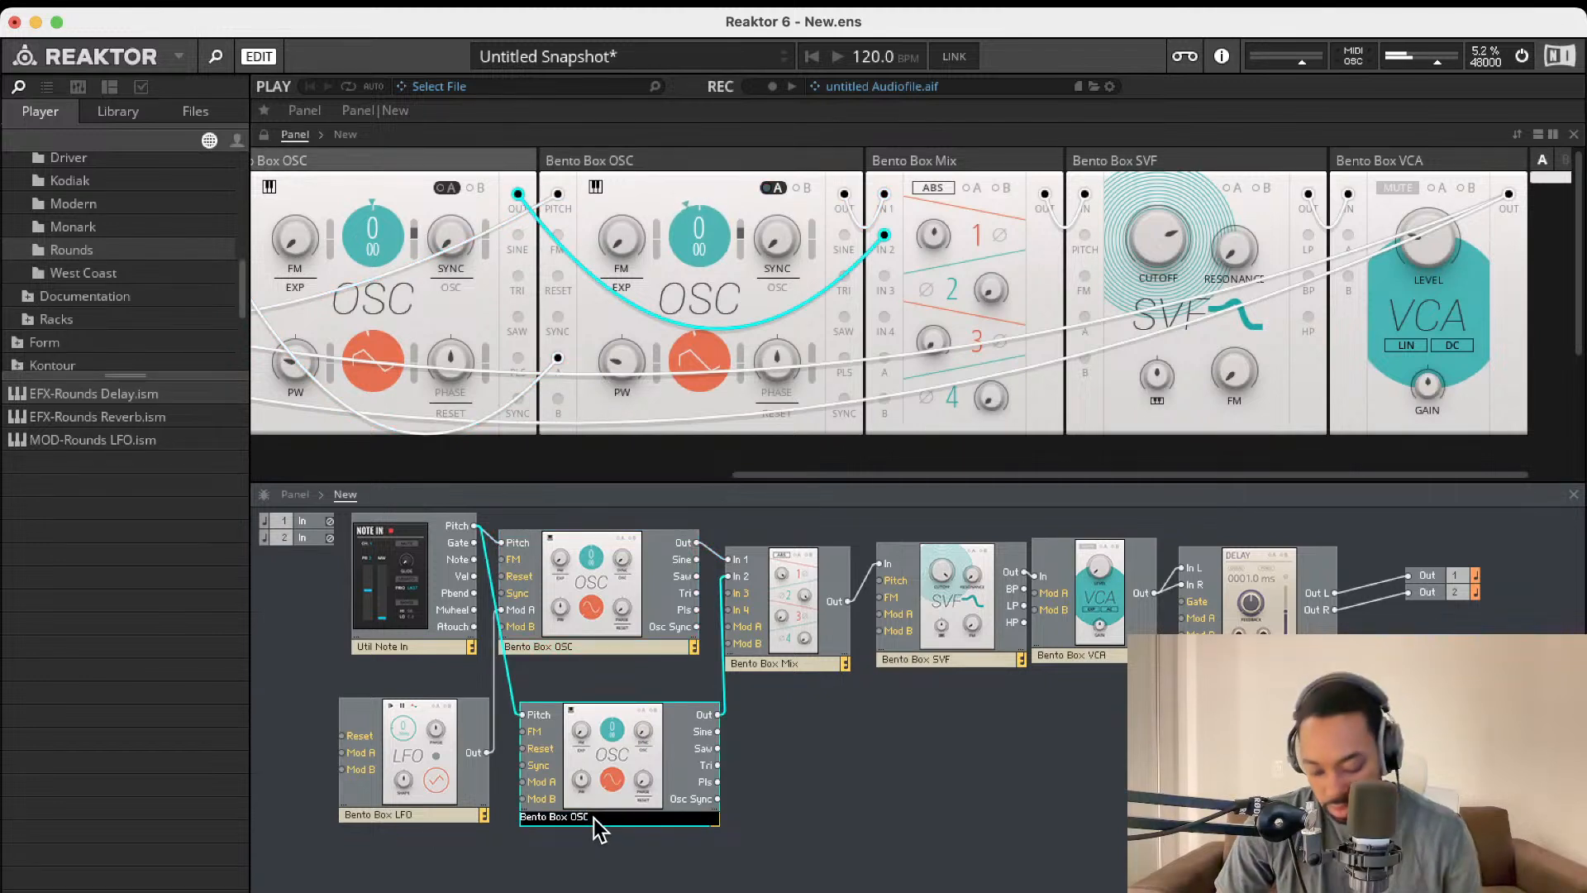
pyautogui.write('2')
pyautogui.press('Return')
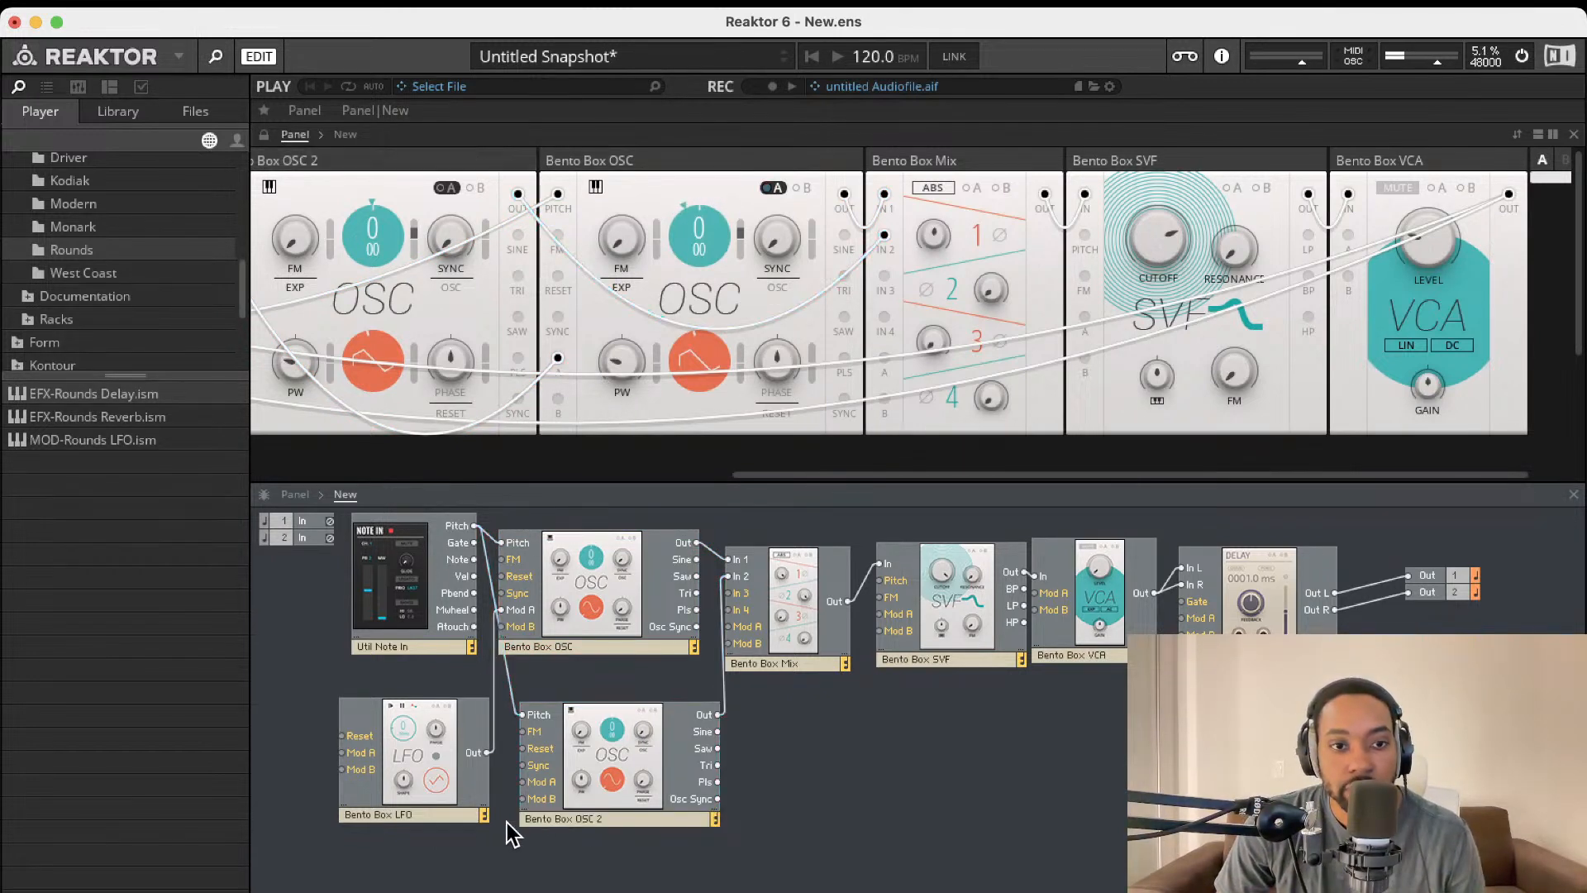
pyautogui.doubleClick(579, 647)
pyautogui.write('1')
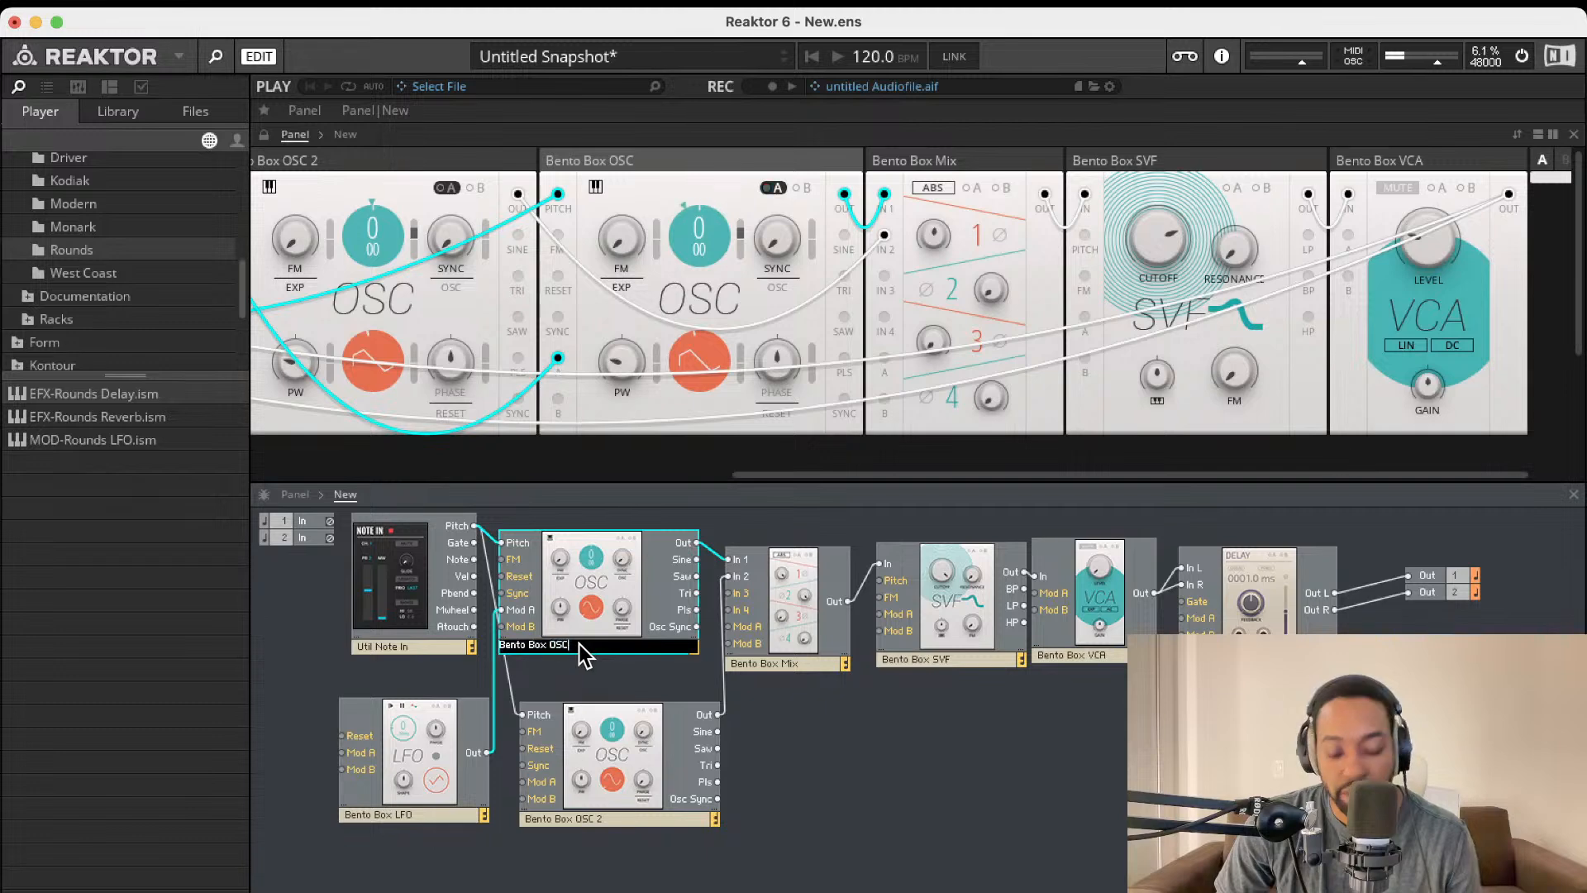
pyautogui.press('Return')
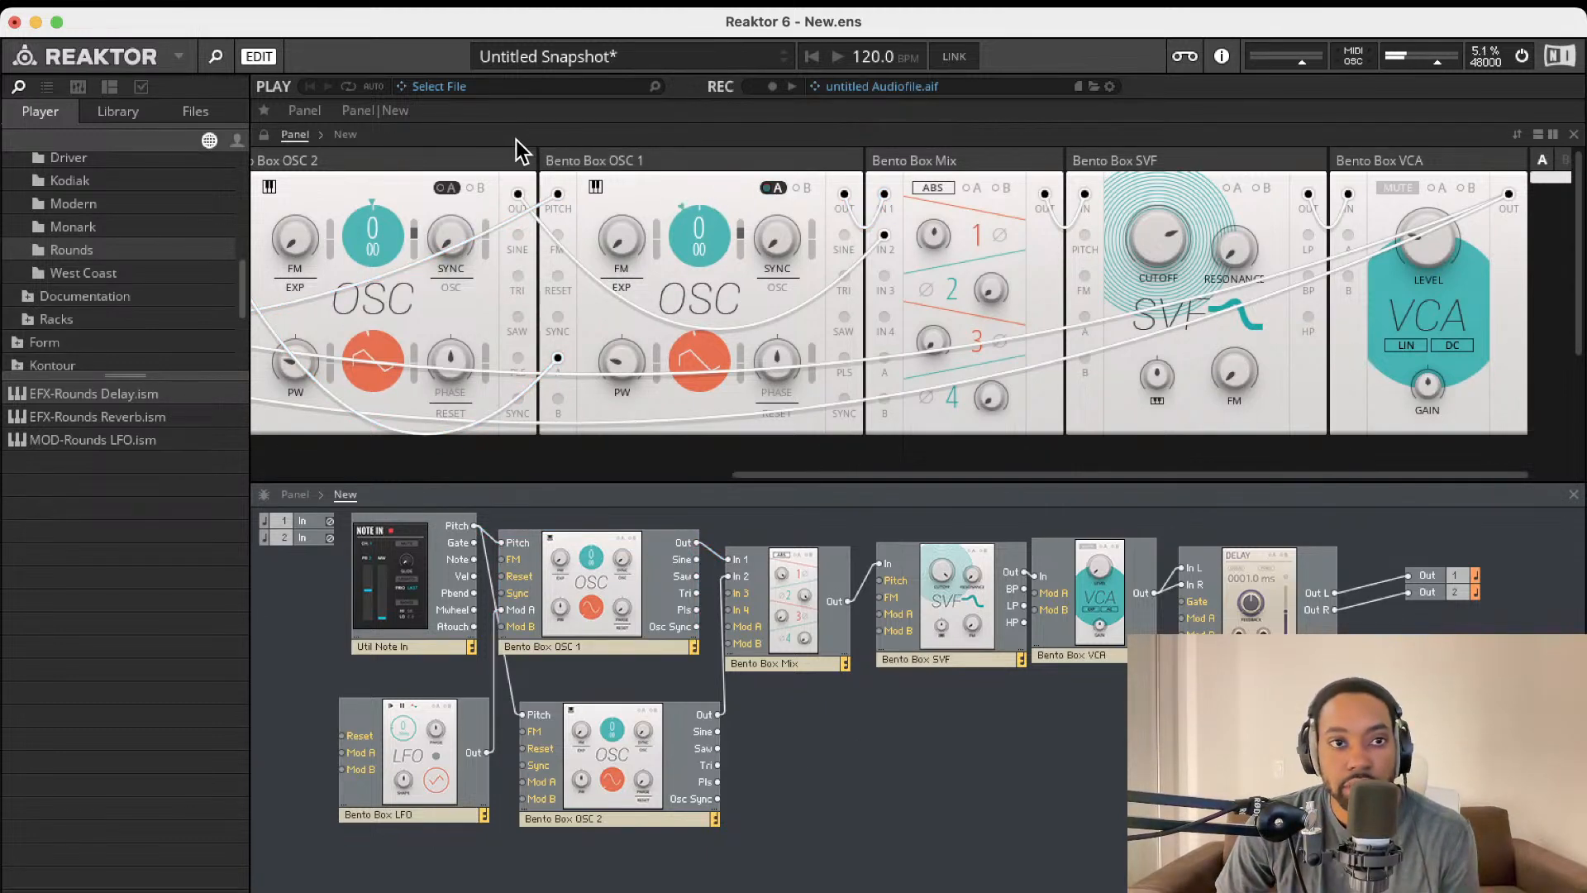
# - Move OSC 1 ahead of OSC 2 in the panel rack and raise the Mix block's channel 2 level
pyautogui.hscroll(-5, 571, 215)
pyautogui.moveTo(865, 161); pyautogui.dragTo(608, 175)
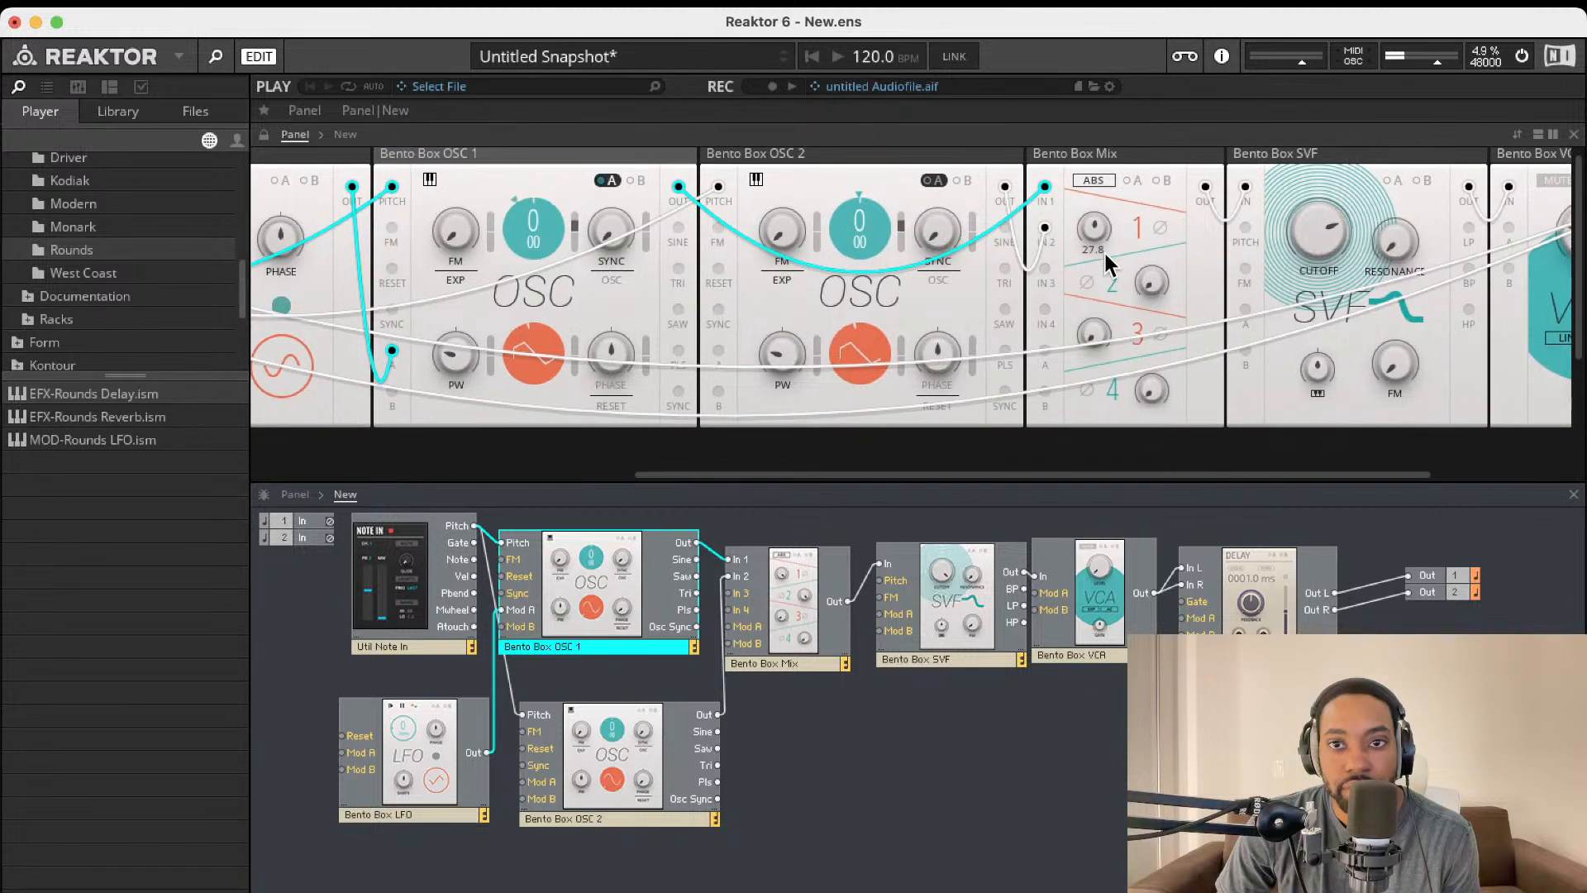
pyautogui.click(1152, 284)
pyautogui.moveTo(1156, 190); pyautogui.dragTo(1144, 114)
# - Lower the VCA's Level to 0 and set the SVF's Cutoff to 2.01 kHz
pyautogui.hscroll(5, 1156, 235)
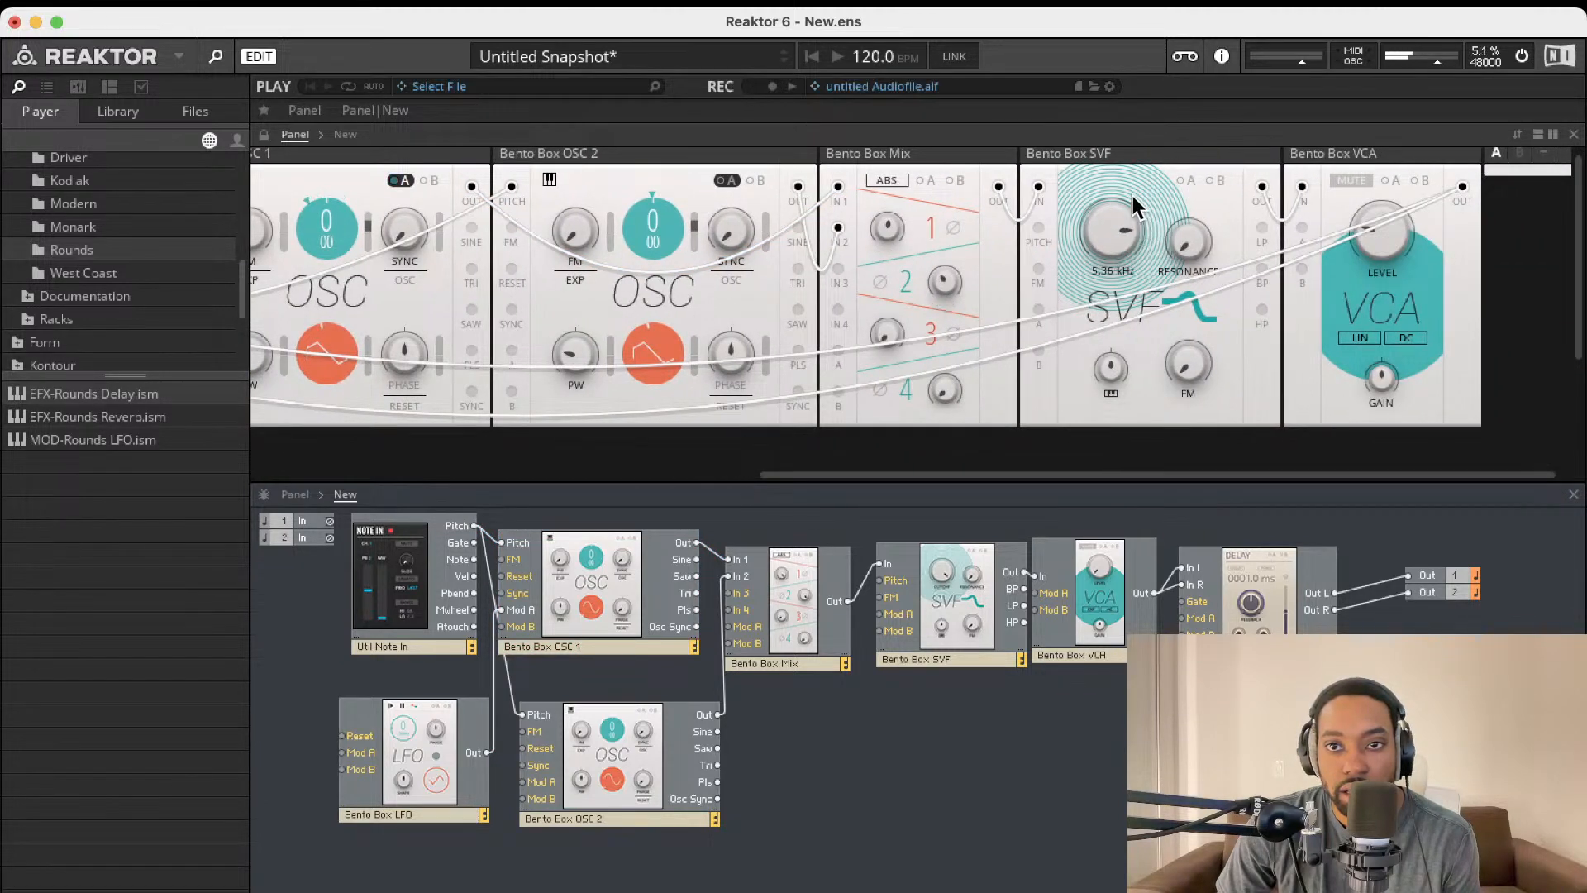
pyautogui.moveTo(1376, 230); pyautogui.dragTo(1368, 476)
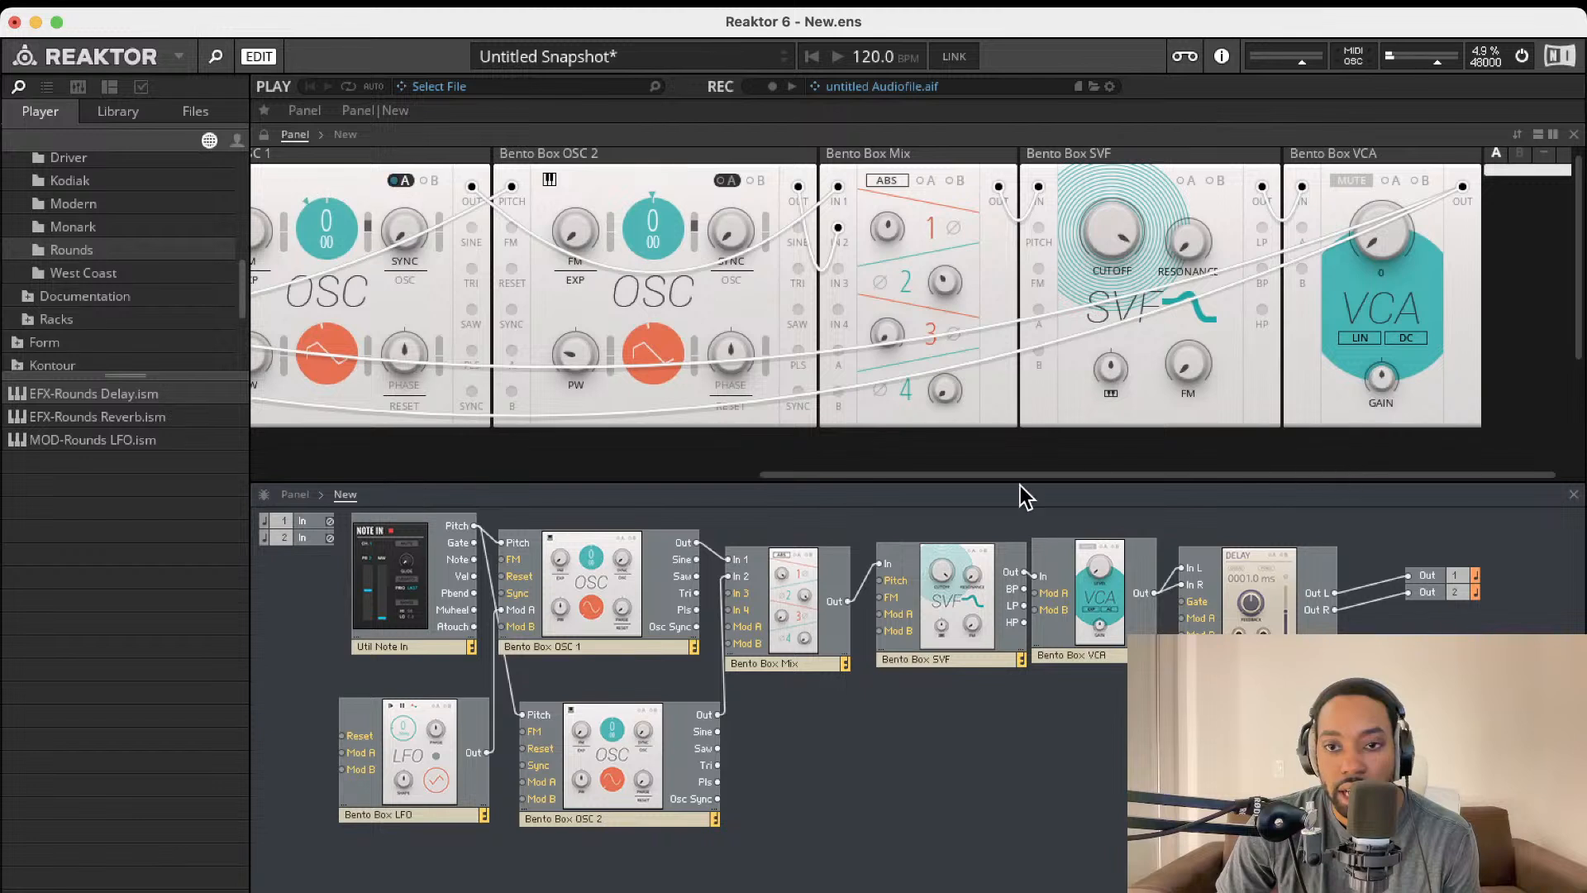
pyautogui.hscroll(-7, 801, 446)
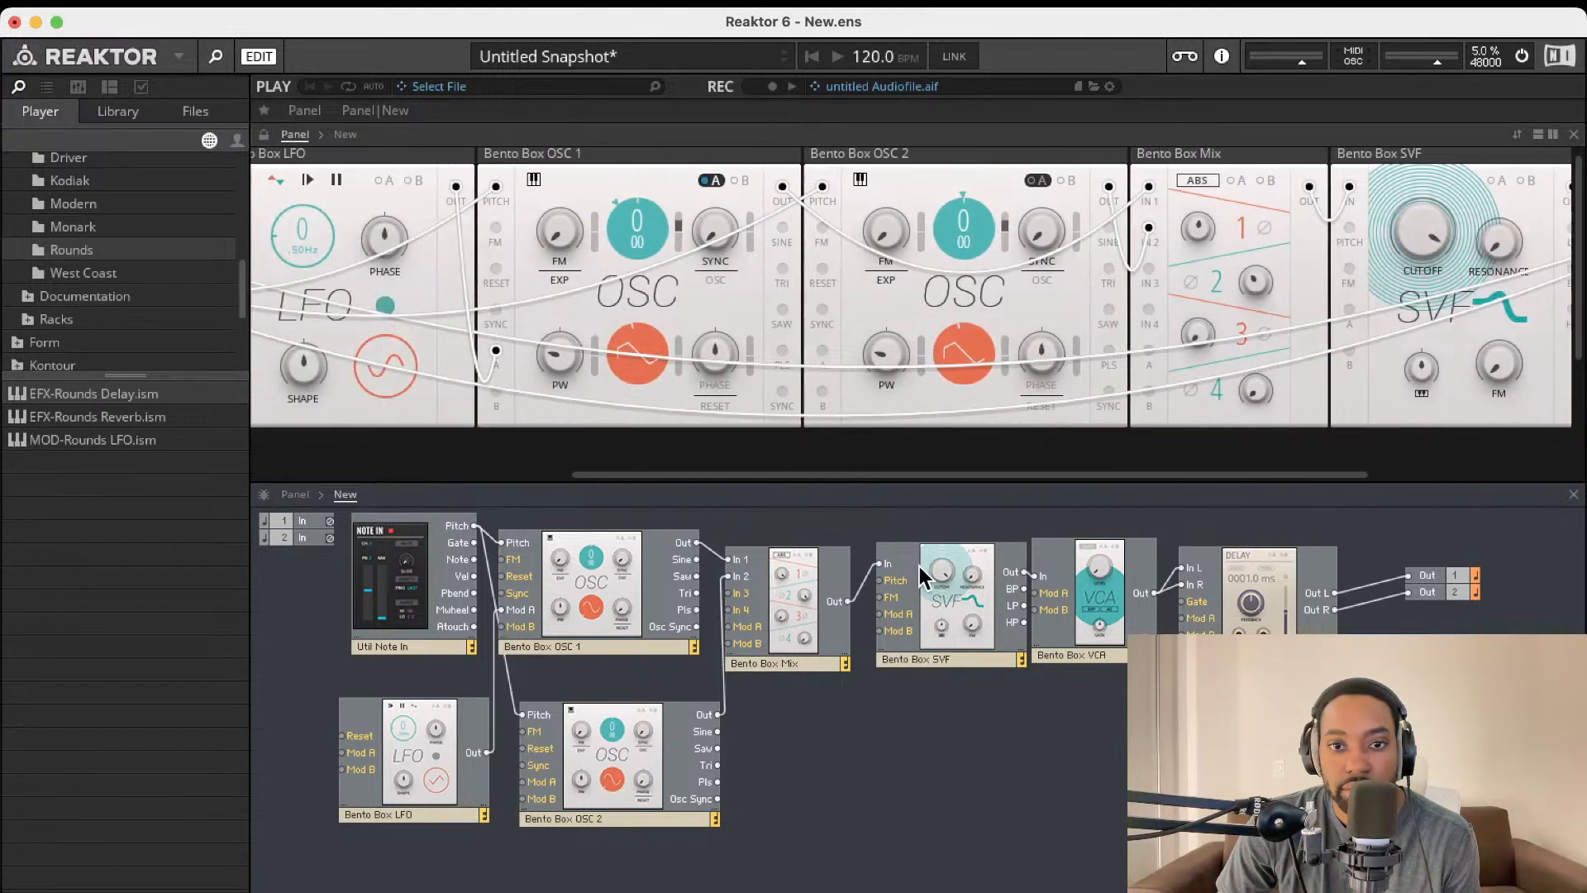
pyautogui.moveTo(1439, 228); pyautogui.dragTo(1415, 330)
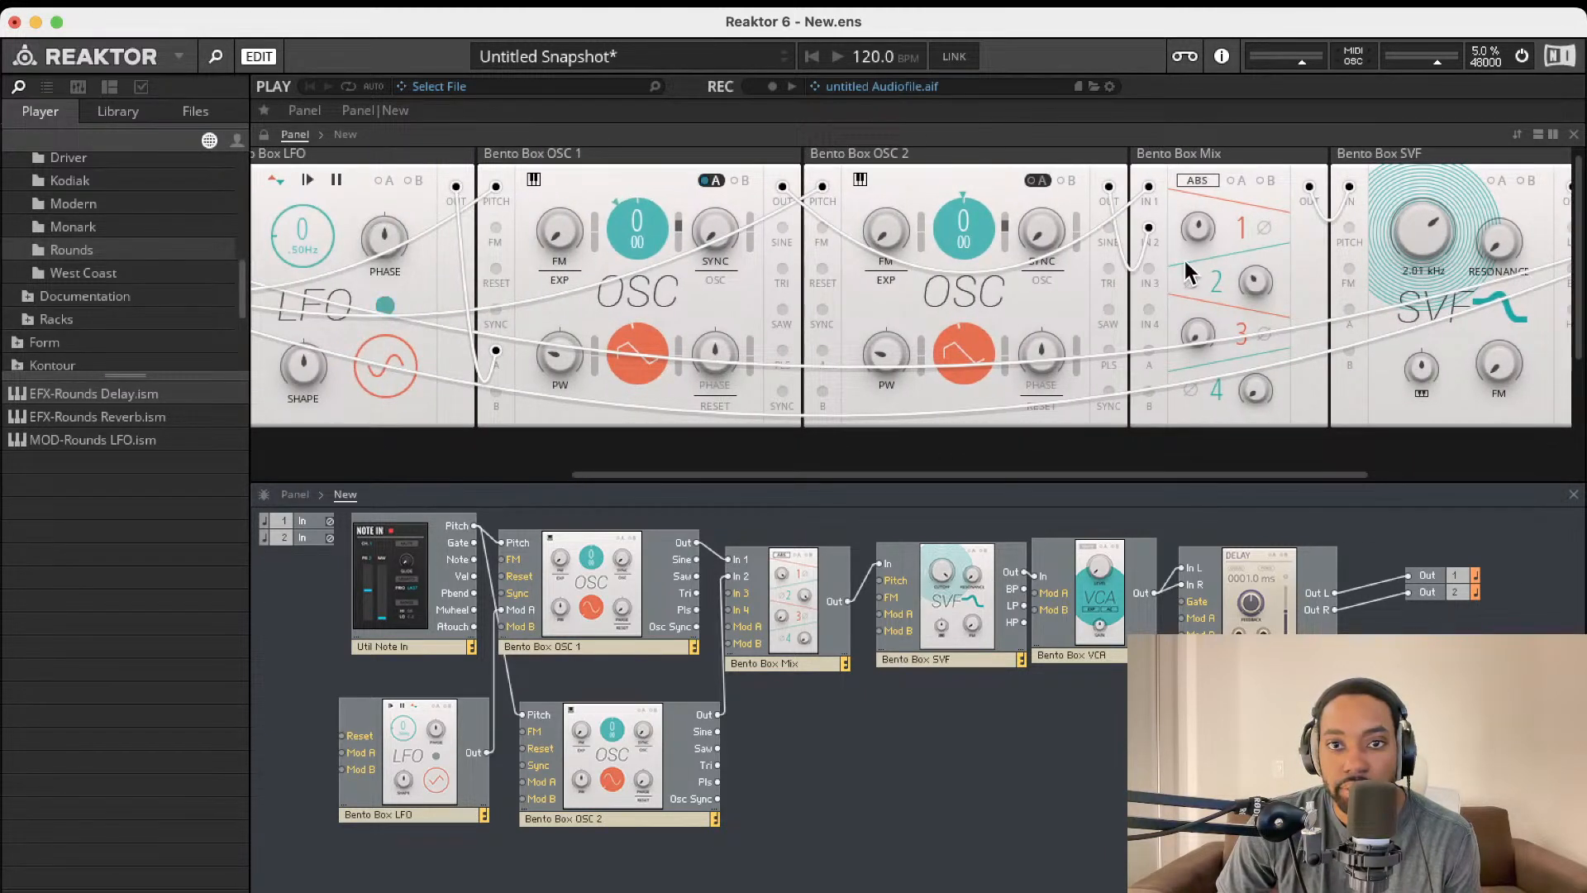
# - Shift the LFO block left and slightly down in the structure, away from OSC 2
pyautogui.hscroll(-1, 1025, 232)
pyautogui.hscroll(-11, 694, 231)
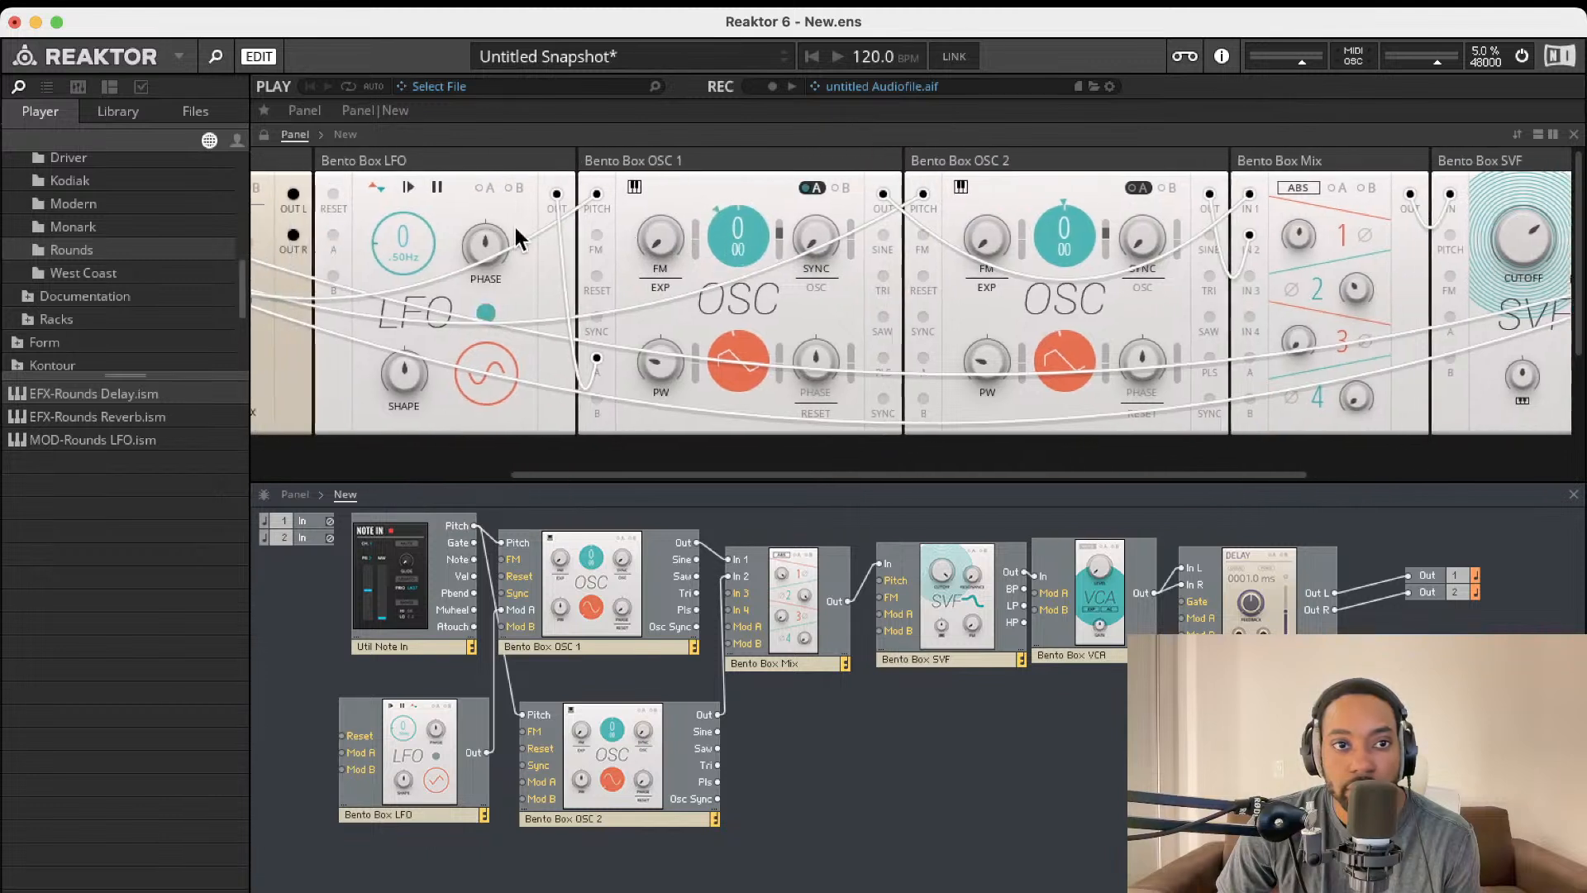
pyautogui.moveTo(426, 755); pyautogui.dragTo(381, 746)
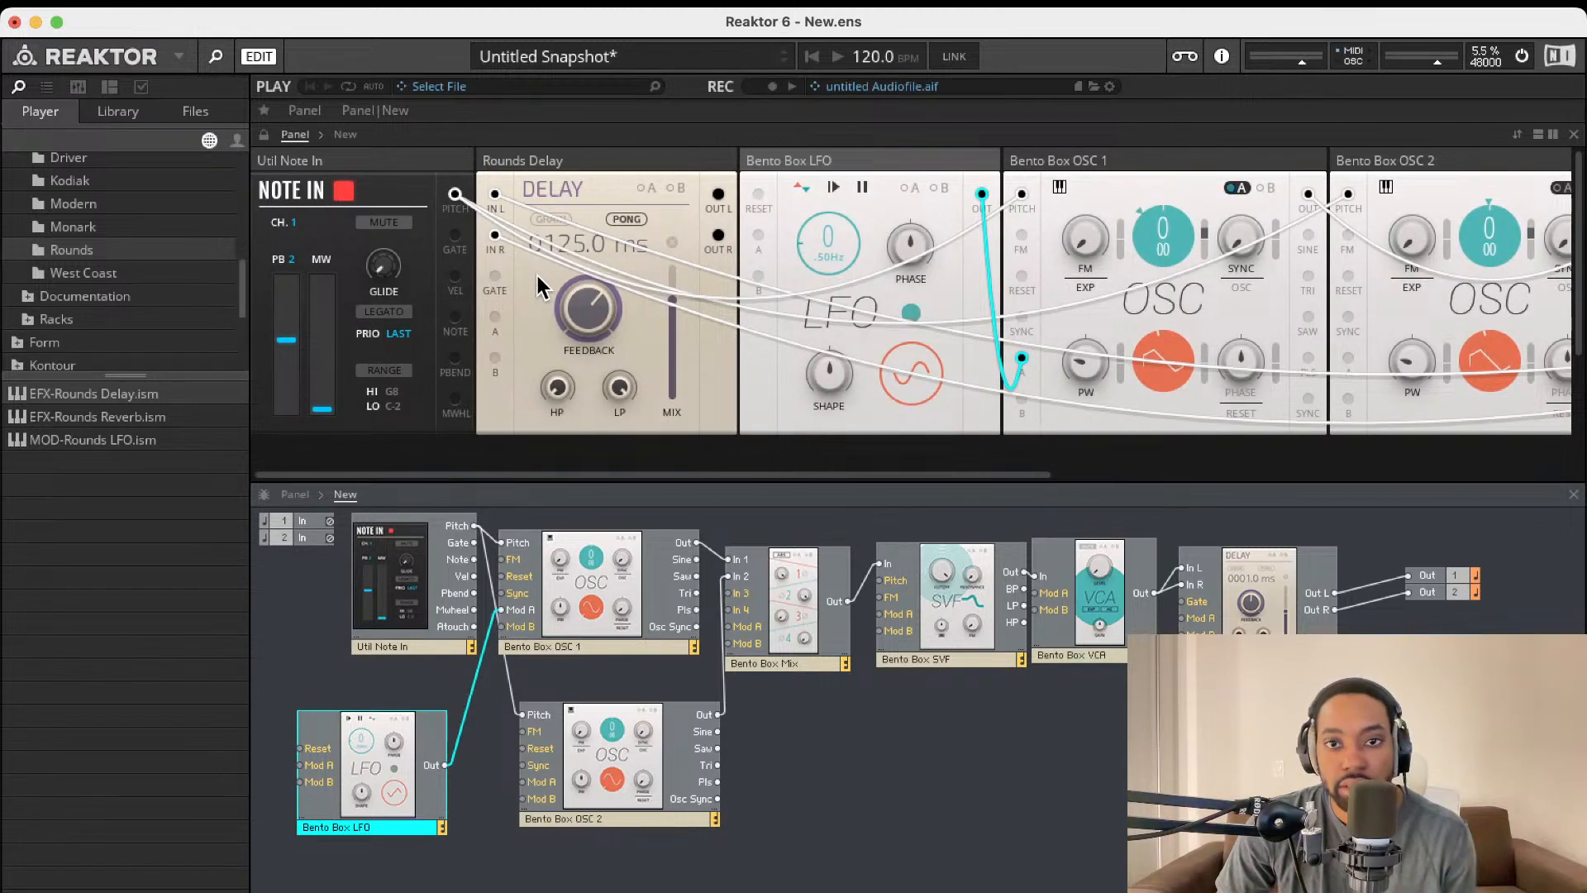
# - Set the VCA's Level to 15.1
pyautogui.hscroll(10, 878, 256)
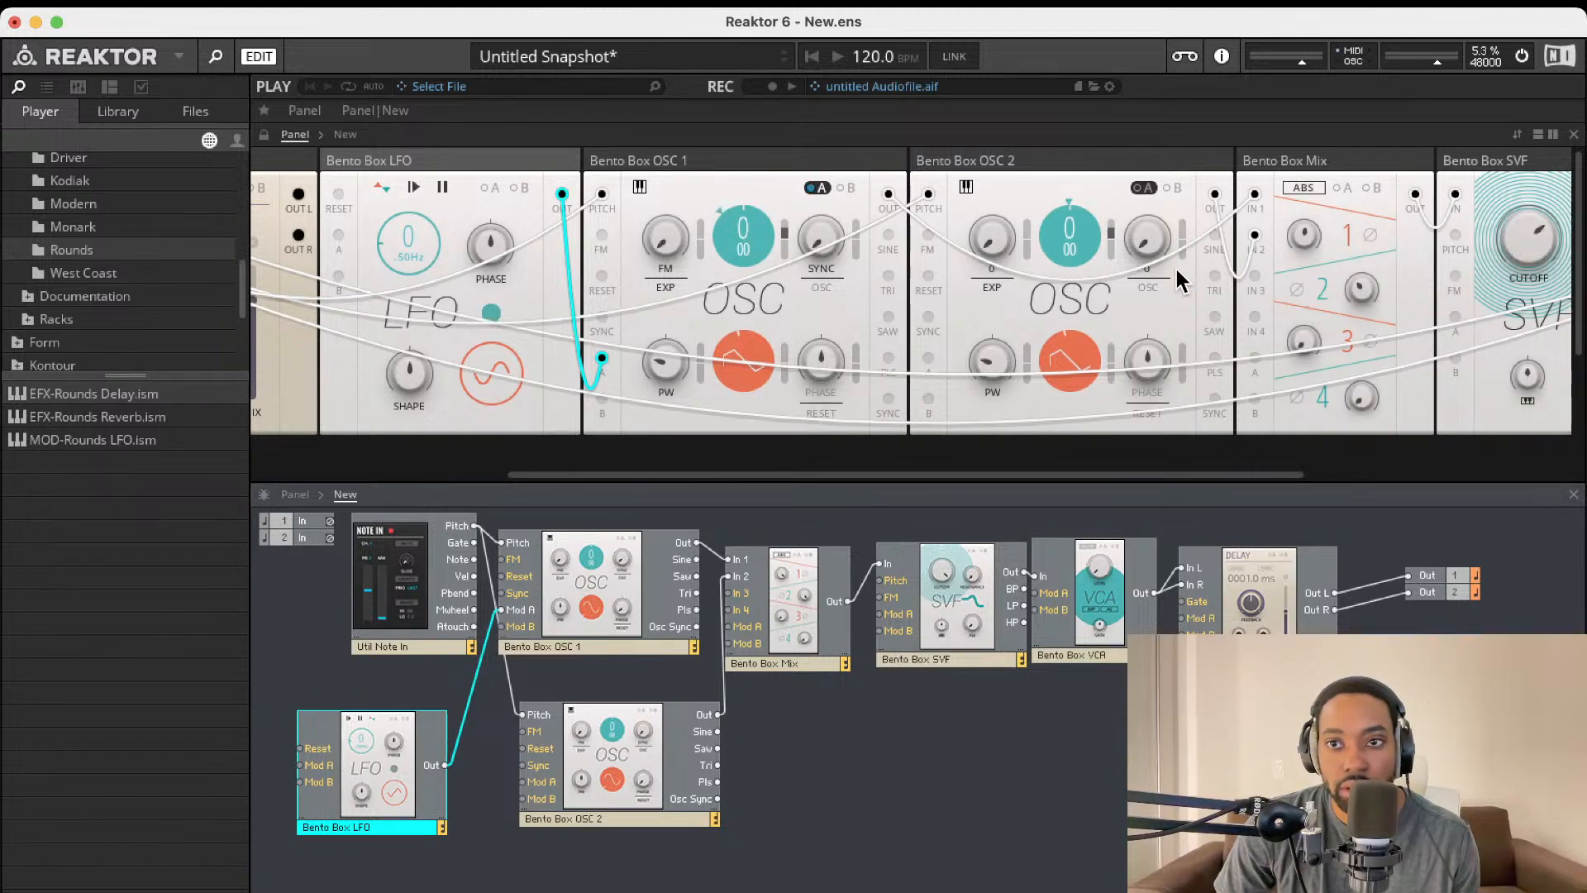
pyautogui.hscroll(5, 1554, 248)
pyautogui.hscroll(5, 1555, 248)
pyautogui.click(1360, 237)
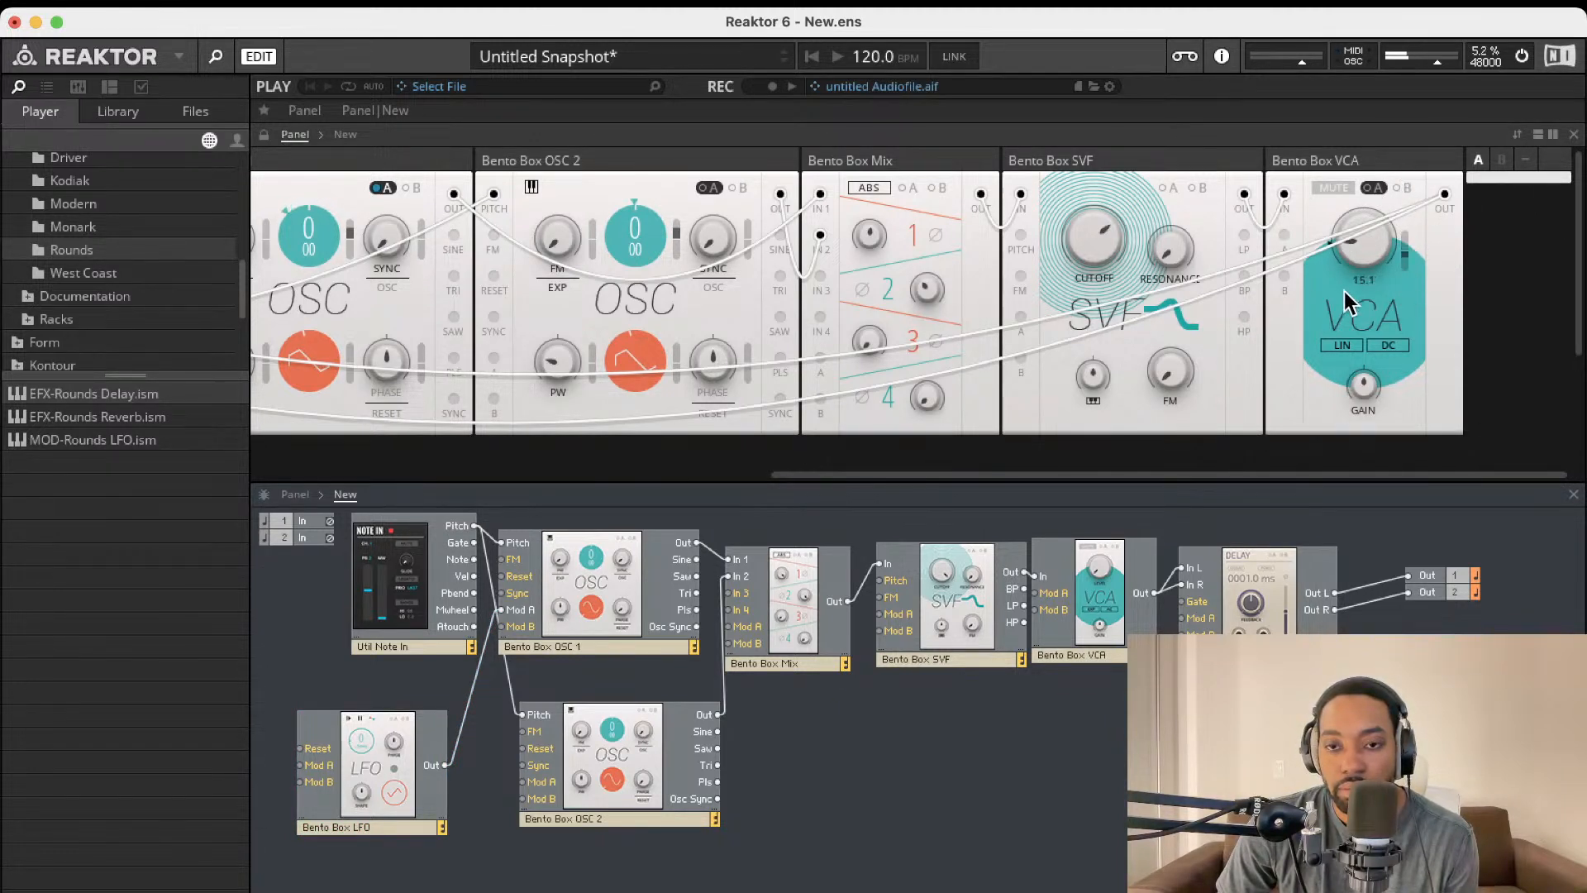
# - Raise the Mix level on the Rounds Delay
pyautogui.hscroll(-5, 734, 384)
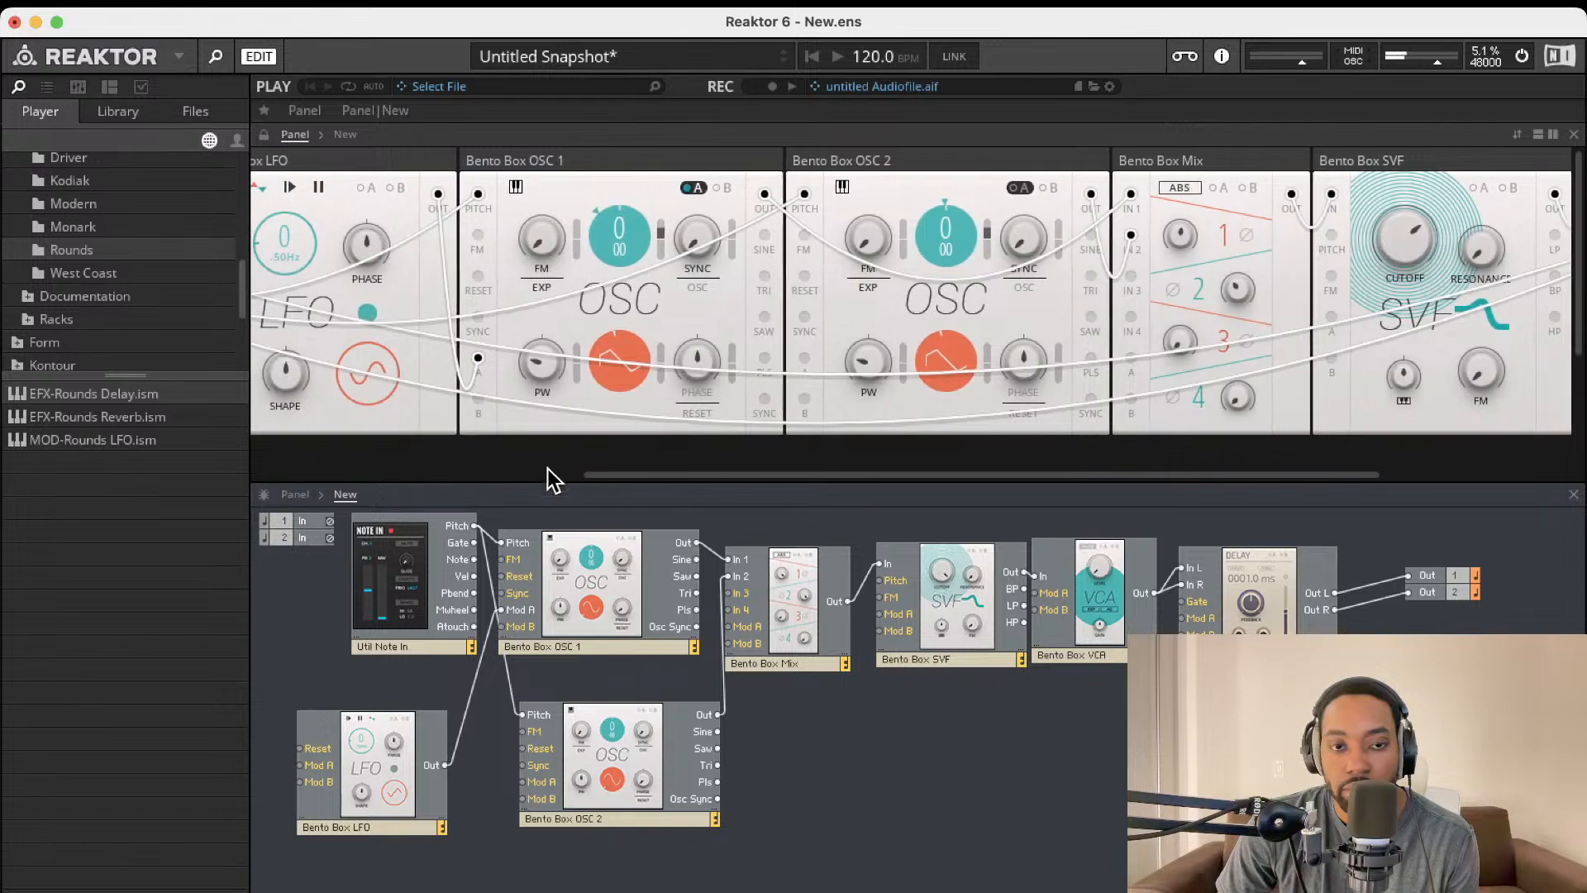
pyautogui.hscroll(-5, 608, 434)
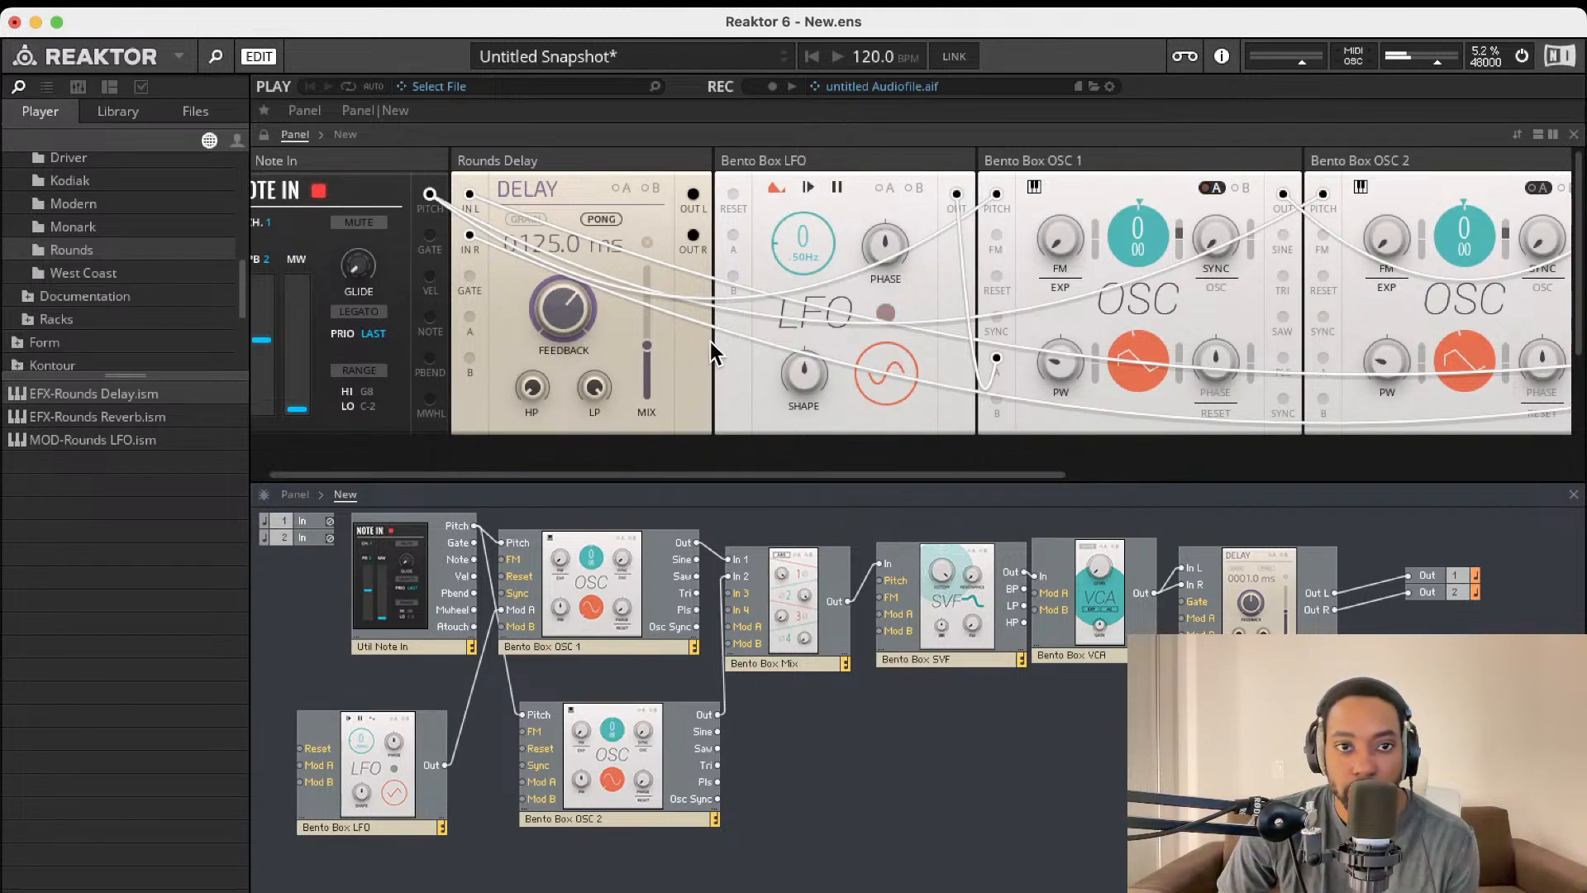
pyautogui.moveTo(651, 355); pyautogui.dragTo(655, 302)
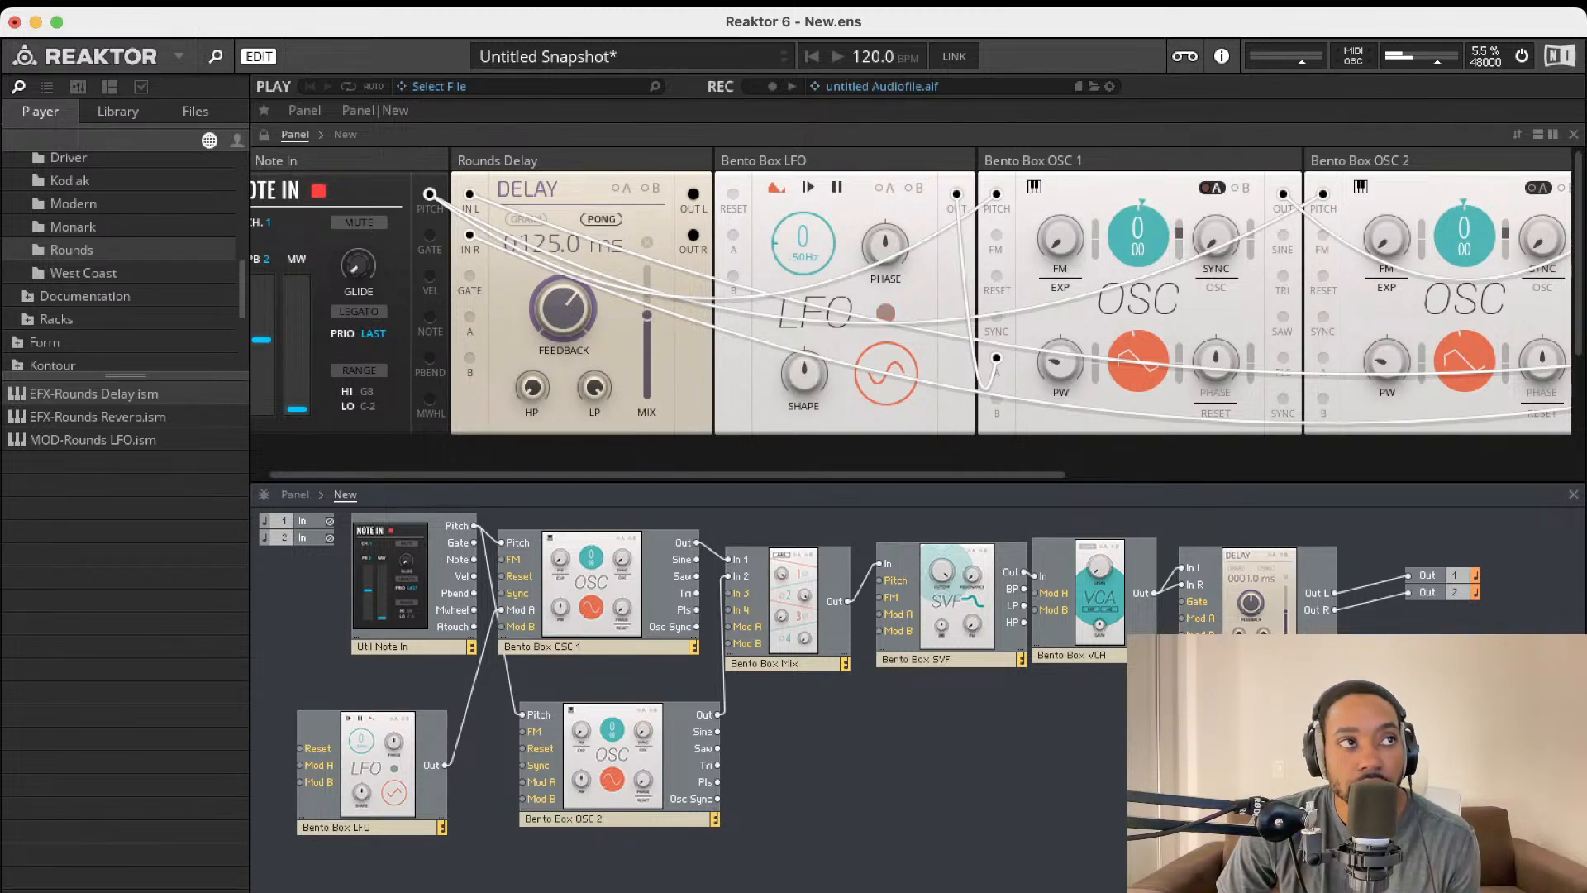
# - Raise the SVF's Resonance and set its keyboard tracking to -49
pyautogui.hscroll(10, 1386, 336)
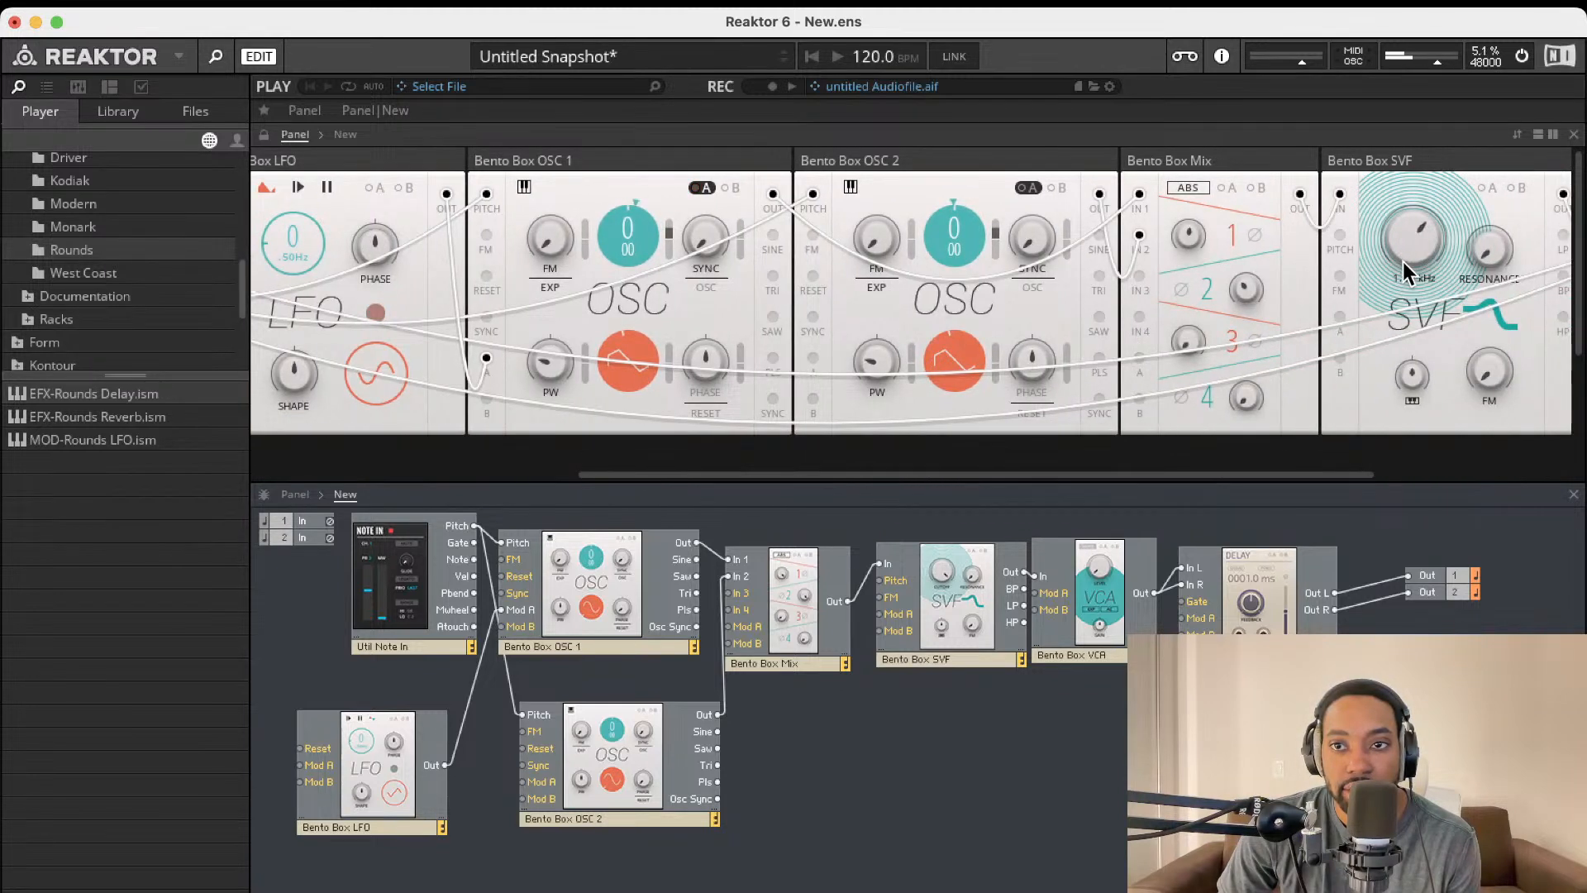
pyautogui.moveTo(1485, 248); pyautogui.dragTo(1500, 106)
pyautogui.scroll(-1, 1495, 247)
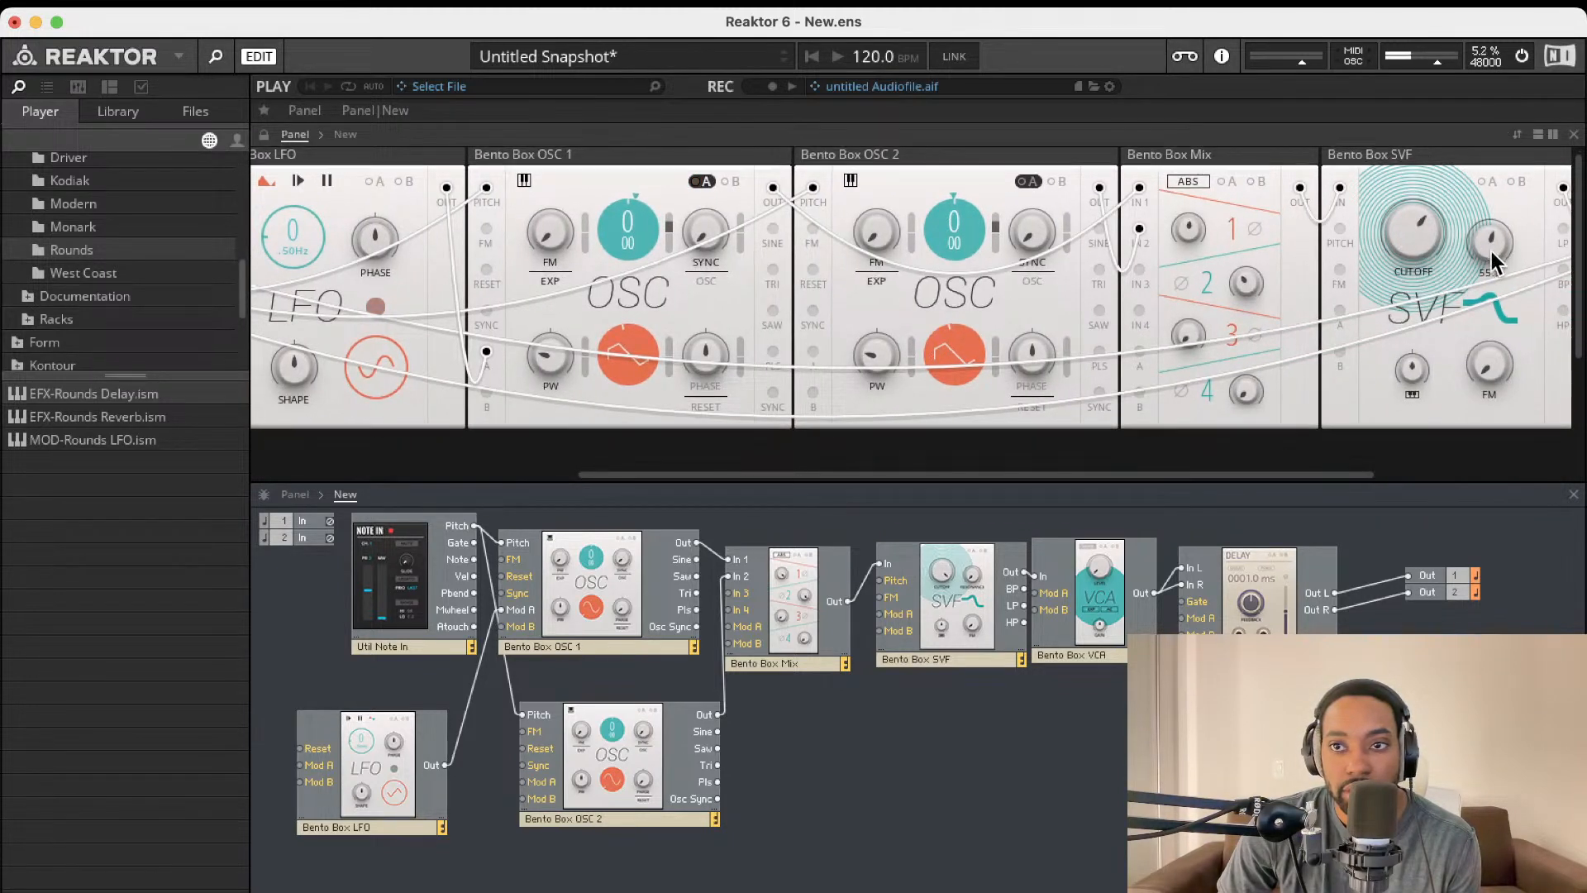
pyautogui.moveTo(1415, 357); pyautogui.dragTo(1440, 433)
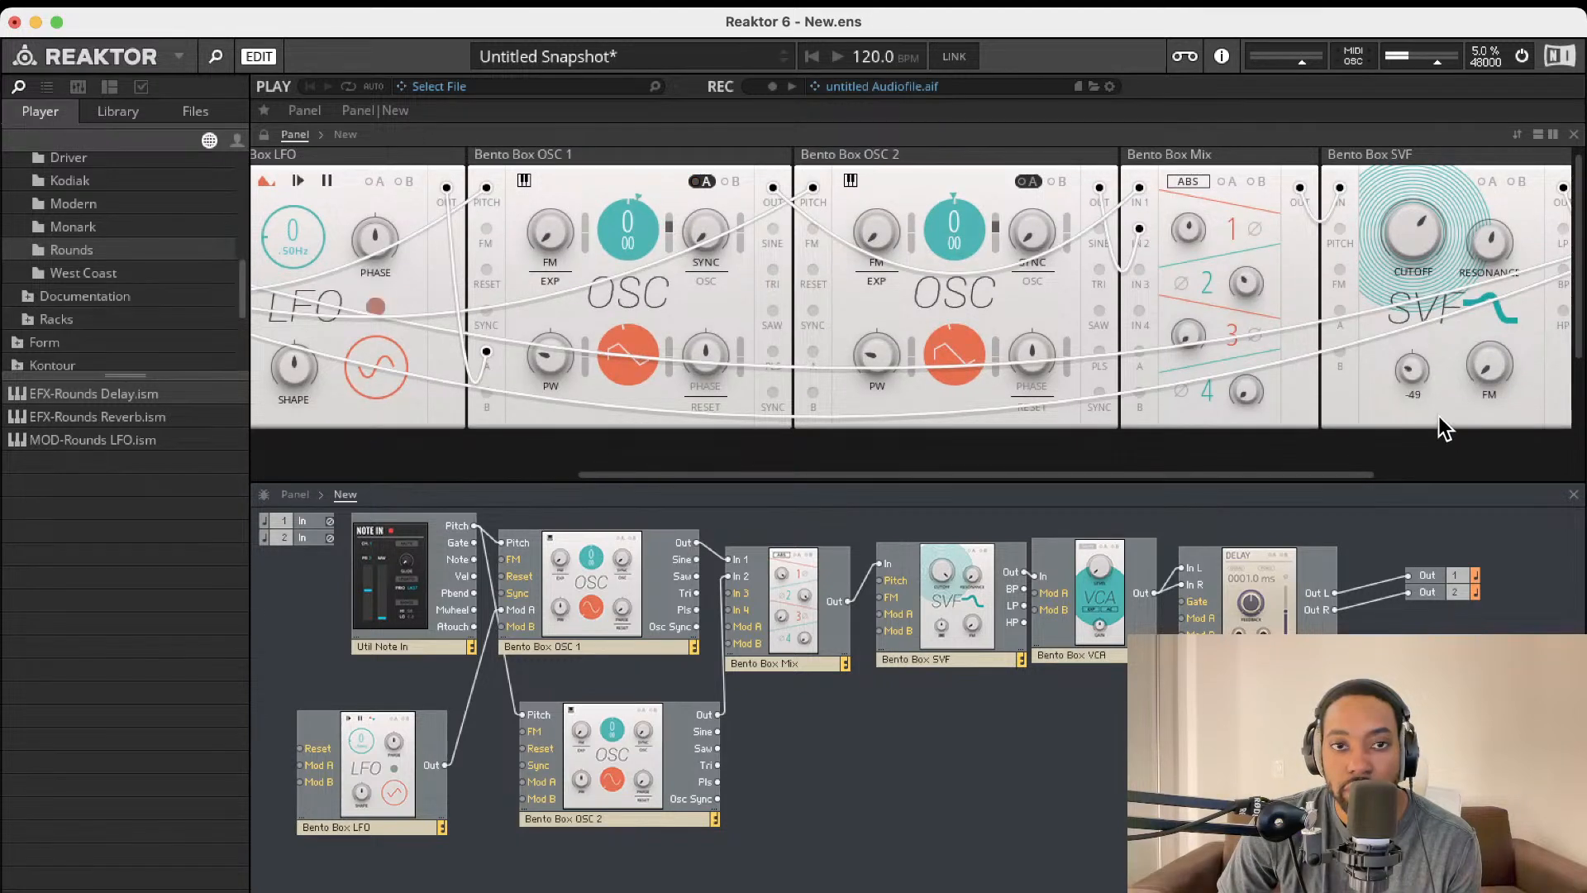
# - Try a fast rate of 65.15 Hz on the LFO, and settle its rate at 0.79 Hz
pyautogui.hscroll(-1, 1438, 417)
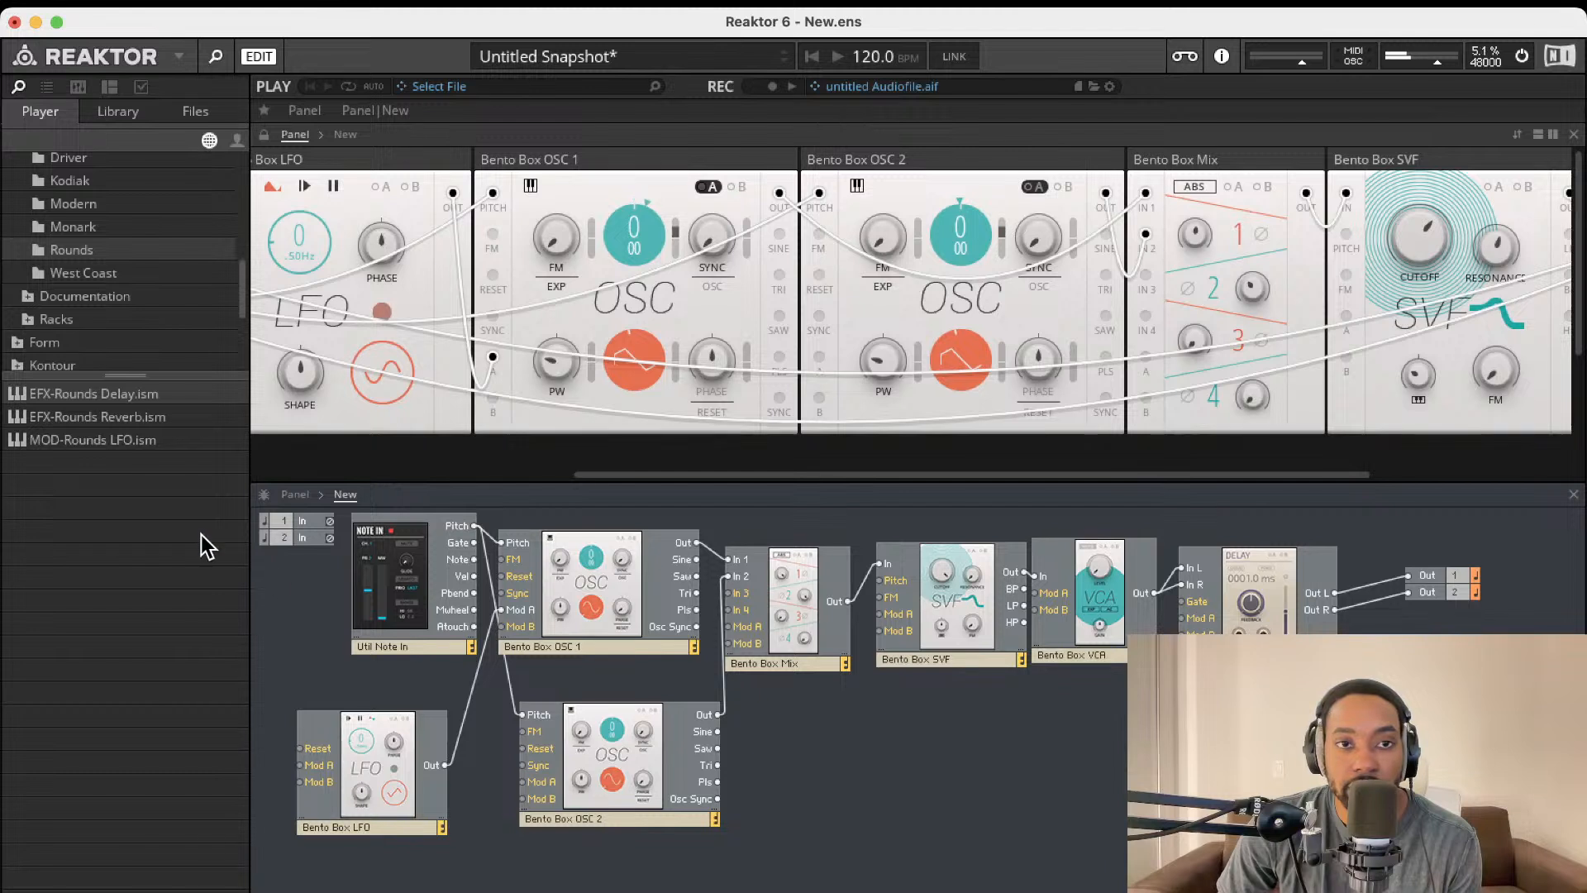
pyautogui.hscroll(-2, 418, 240)
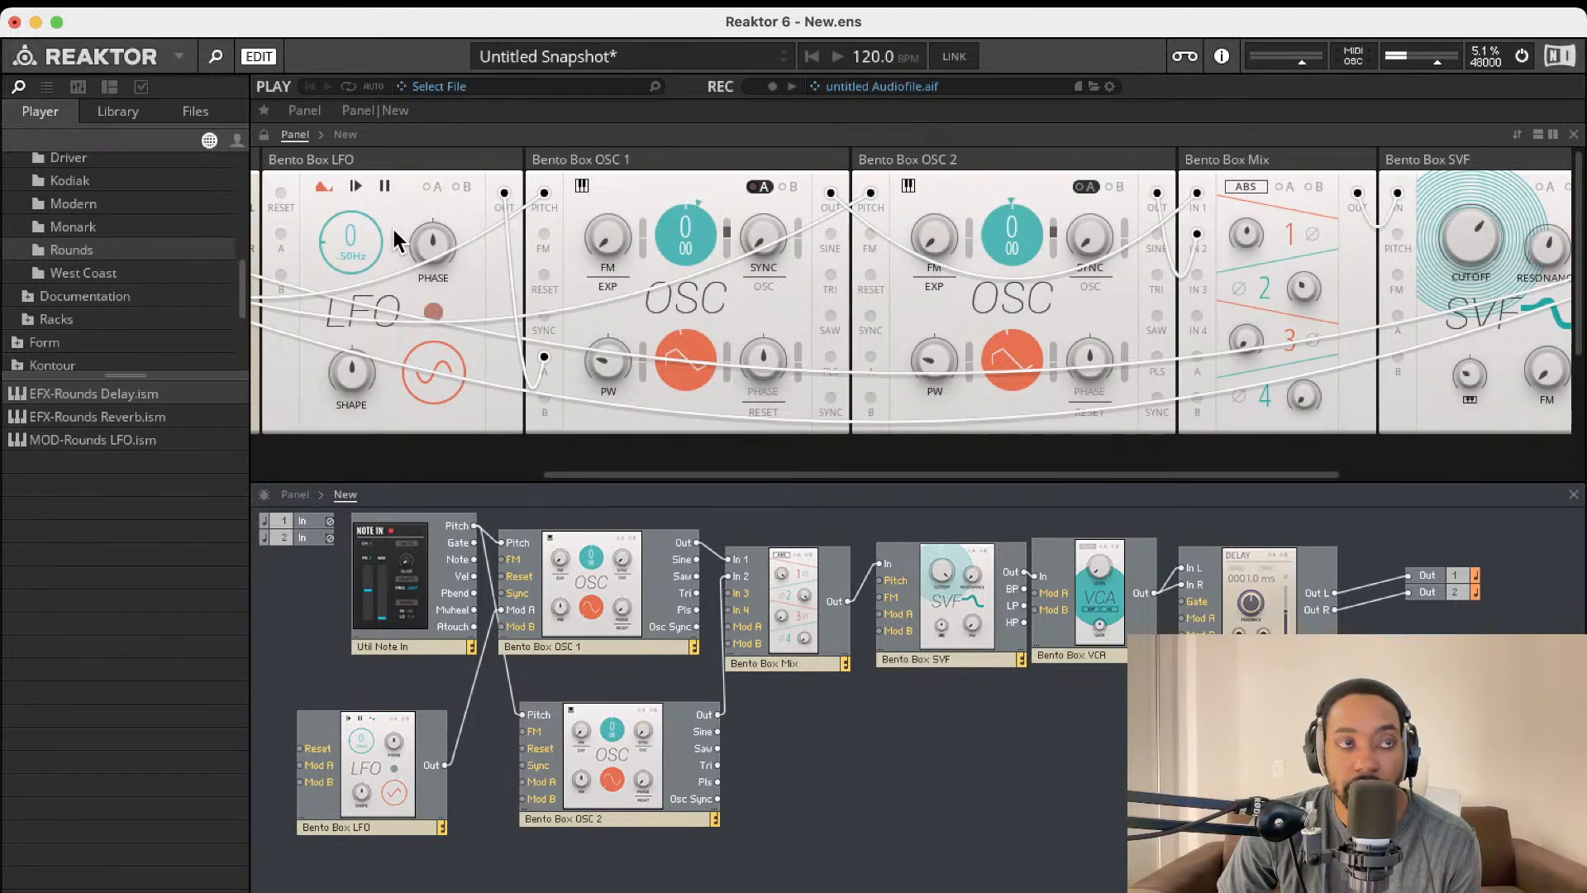
pyautogui.hscroll(-1, 395, 241)
pyautogui.moveTo(347, 263); pyautogui.dragTo(370, 88)
pyautogui.moveTo(390, 152); pyautogui.dragTo(366, 200)
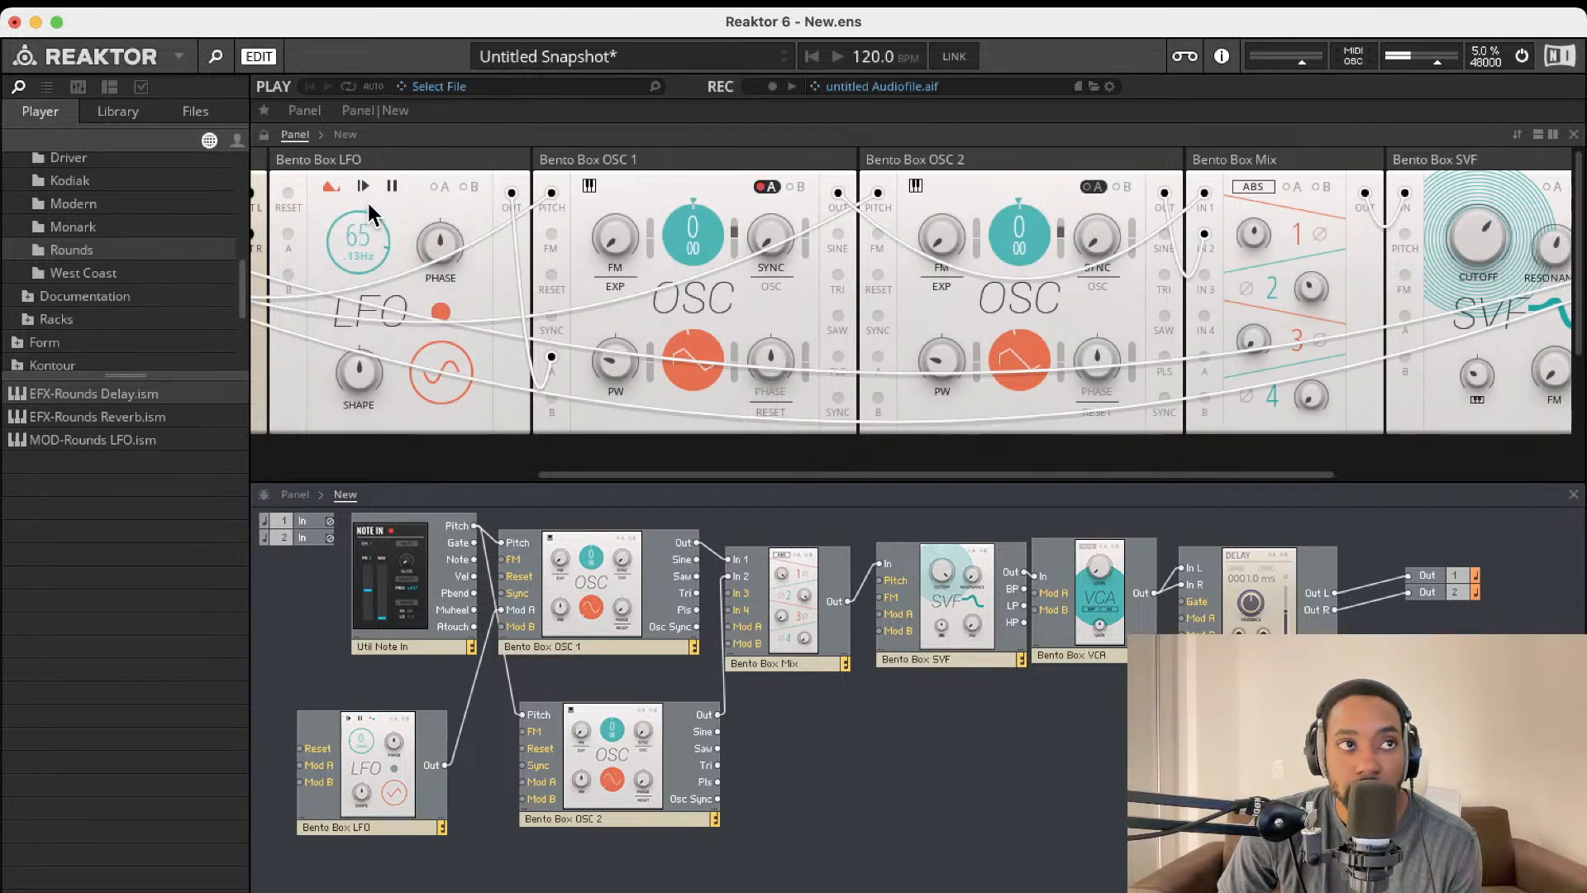
pyautogui.moveTo(362, 270); pyautogui.dragTo(389, 374)
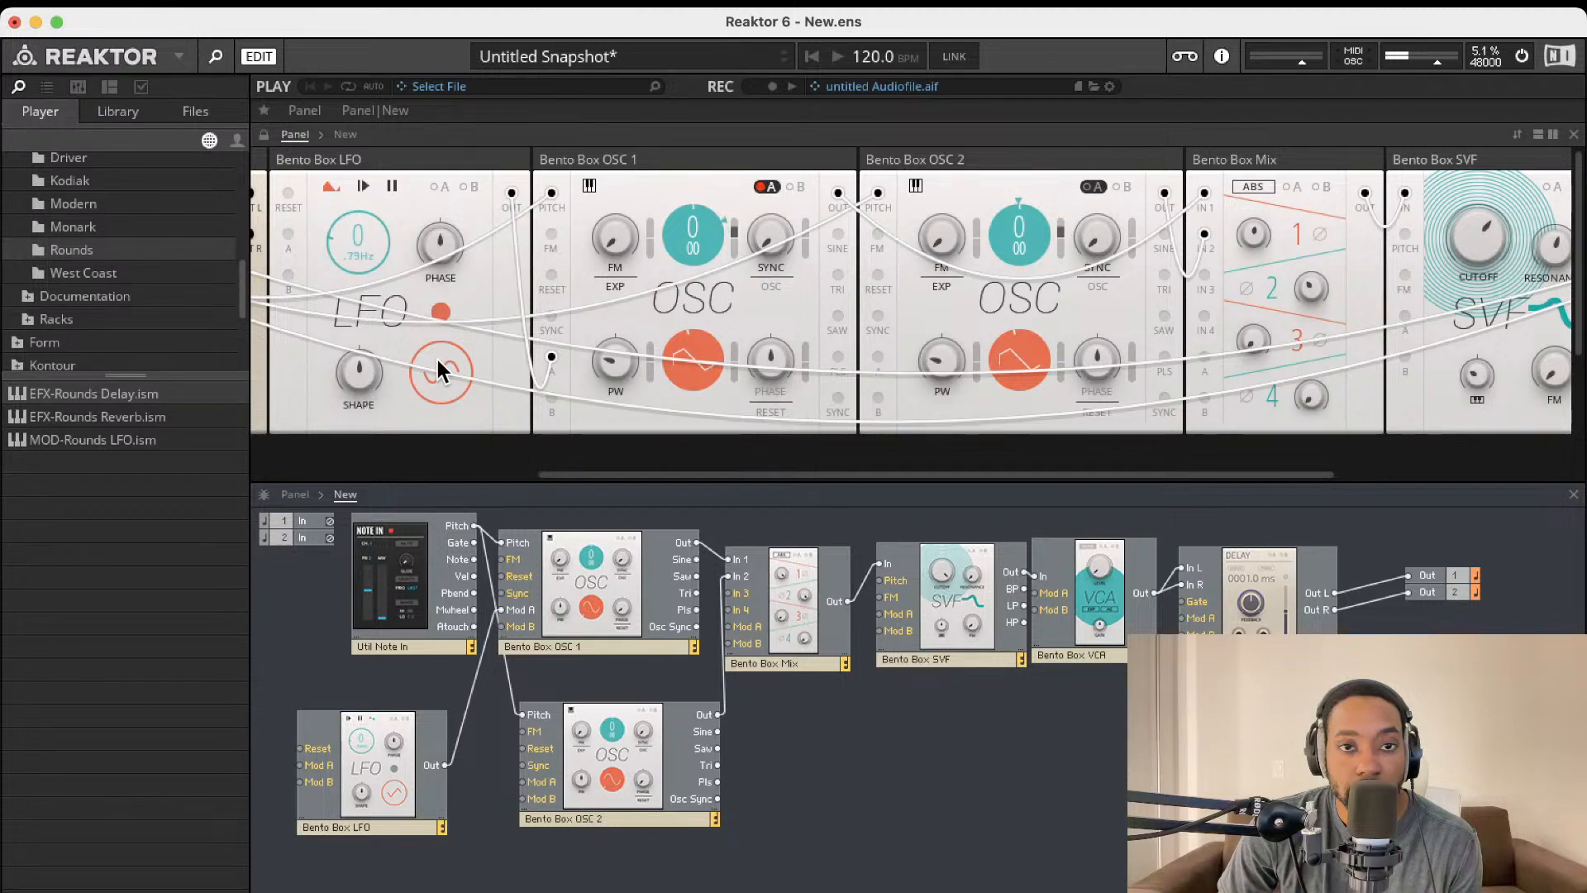
# - Set OSC 1's pitch to -12 and OSC 2's pitch to 23
pyautogui.moveTo(691, 241); pyautogui.dragTo(683, 323)
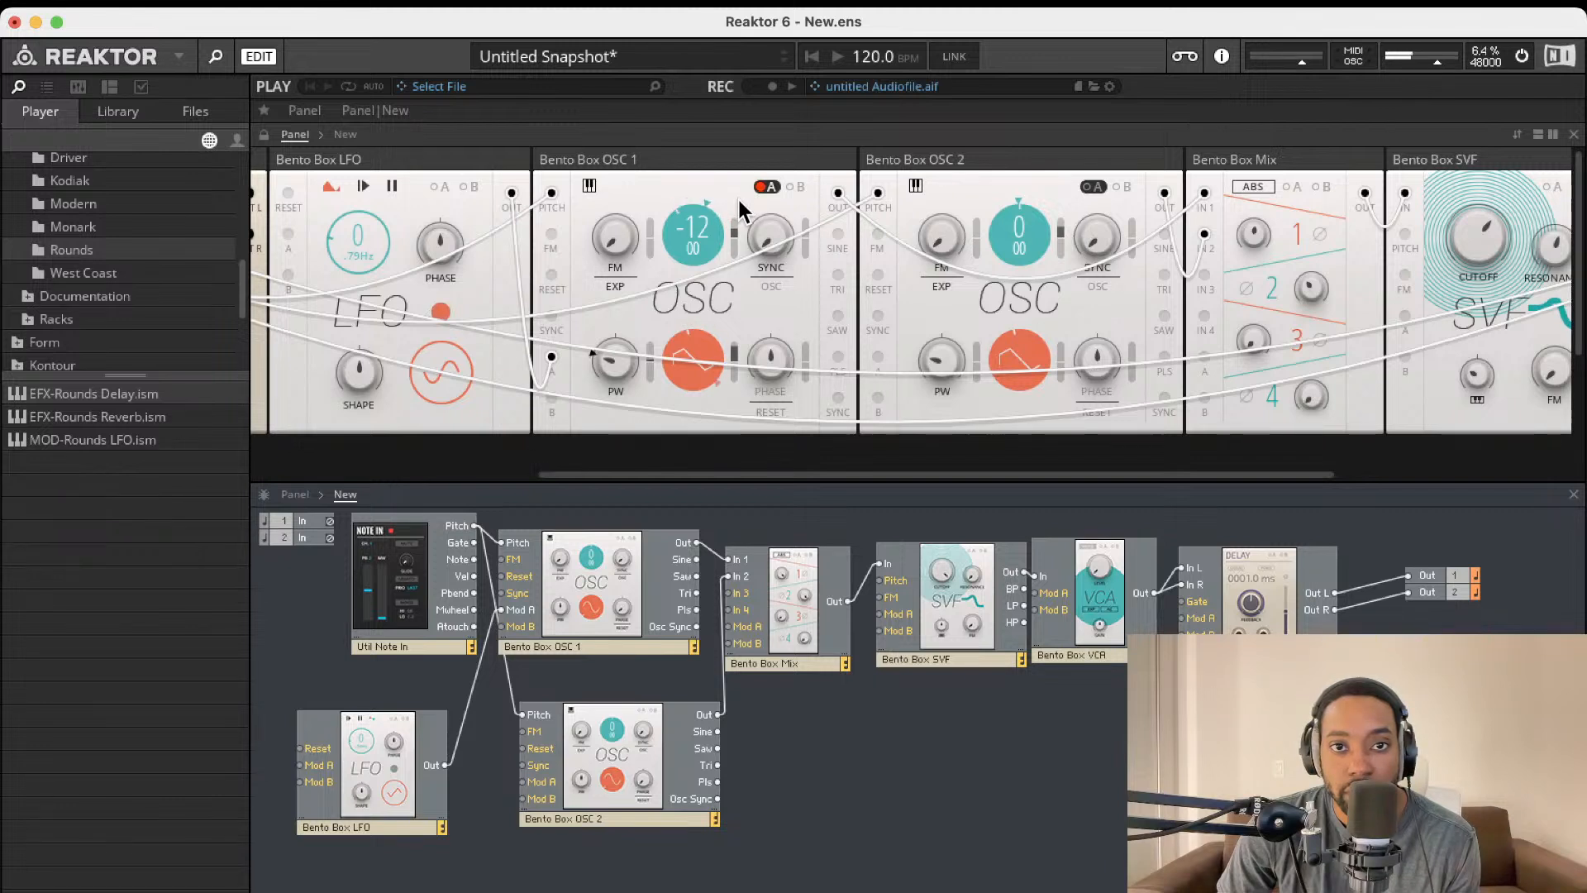
pyautogui.moveTo(1013, 202); pyautogui.dragTo(1045, 66)
pyautogui.hscroll(3, 1211, 304)
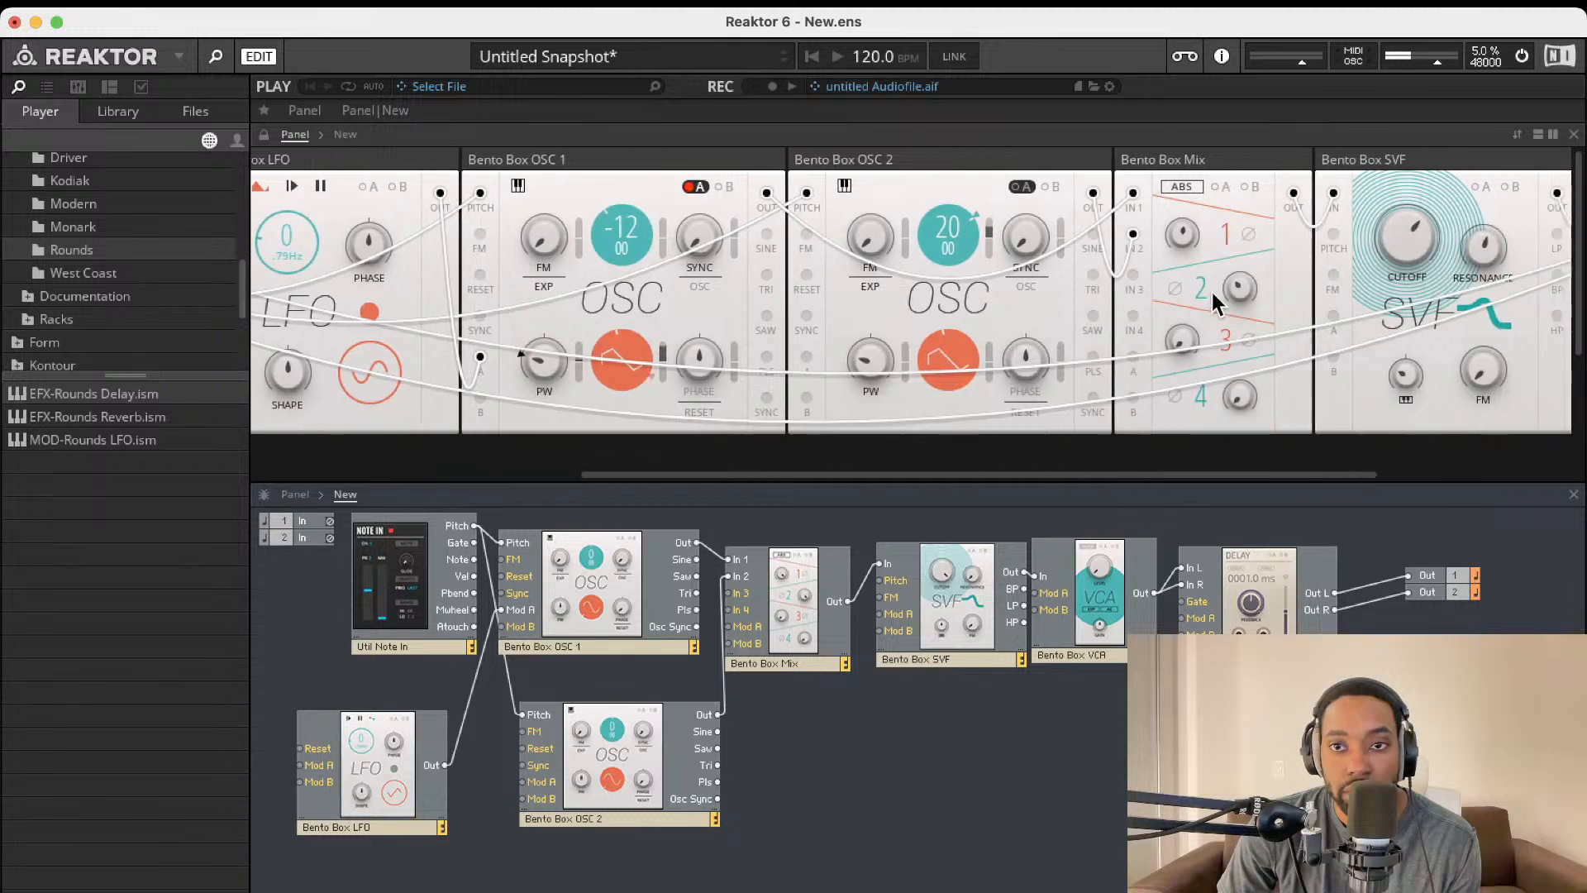
pyautogui.moveTo(943, 241); pyautogui.dragTo(945, 207)
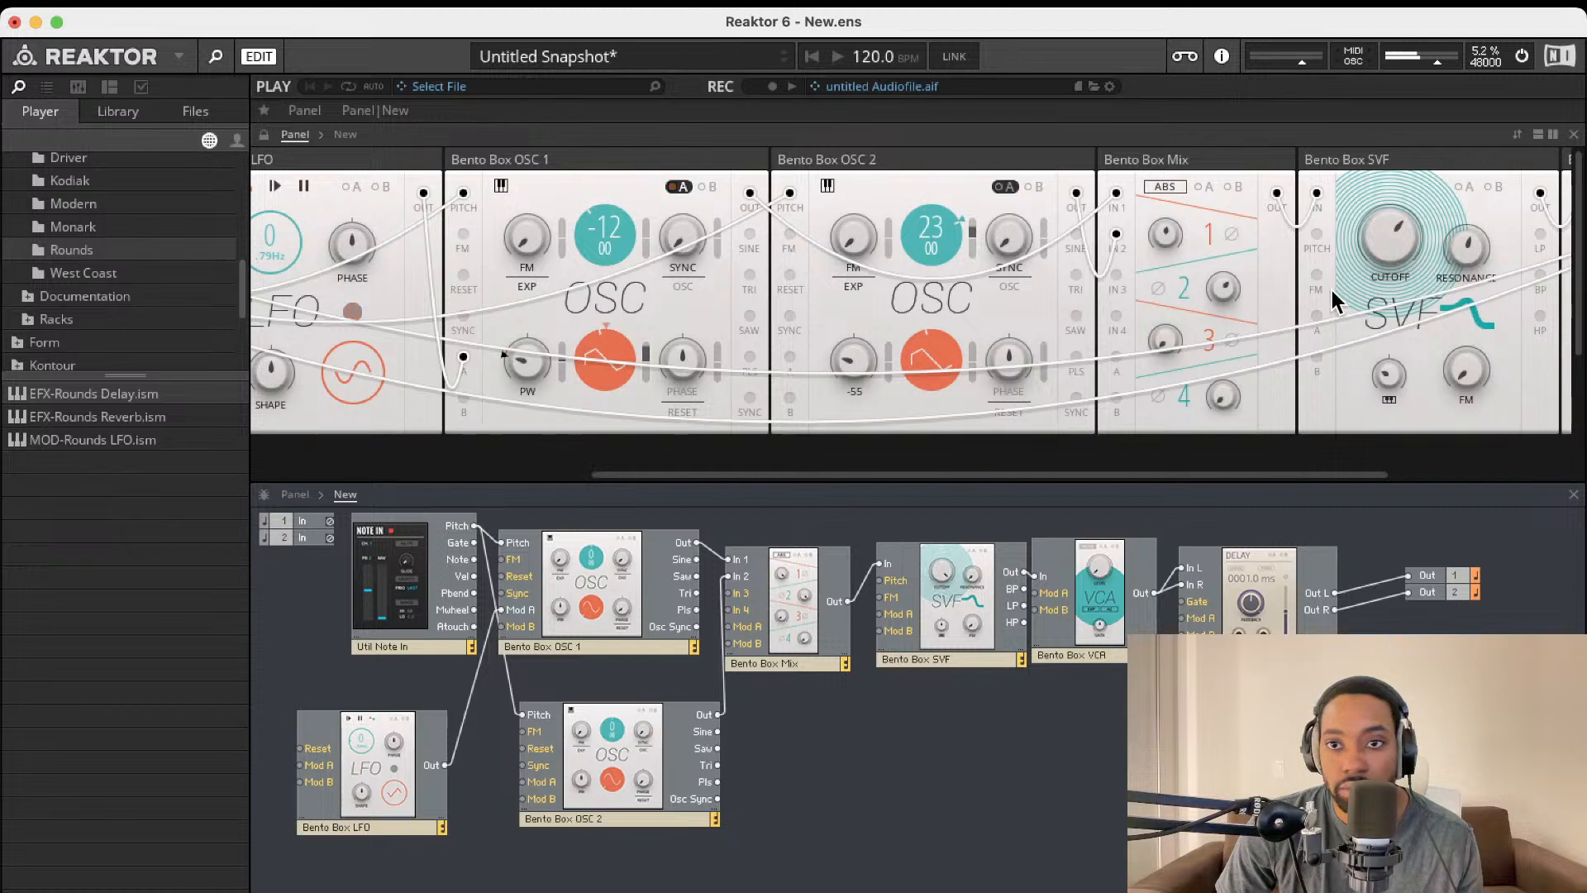
# - Lower OSC 2's tuning to -2 coarse and -41 fine
pyautogui.hscroll(5, 1332, 286)
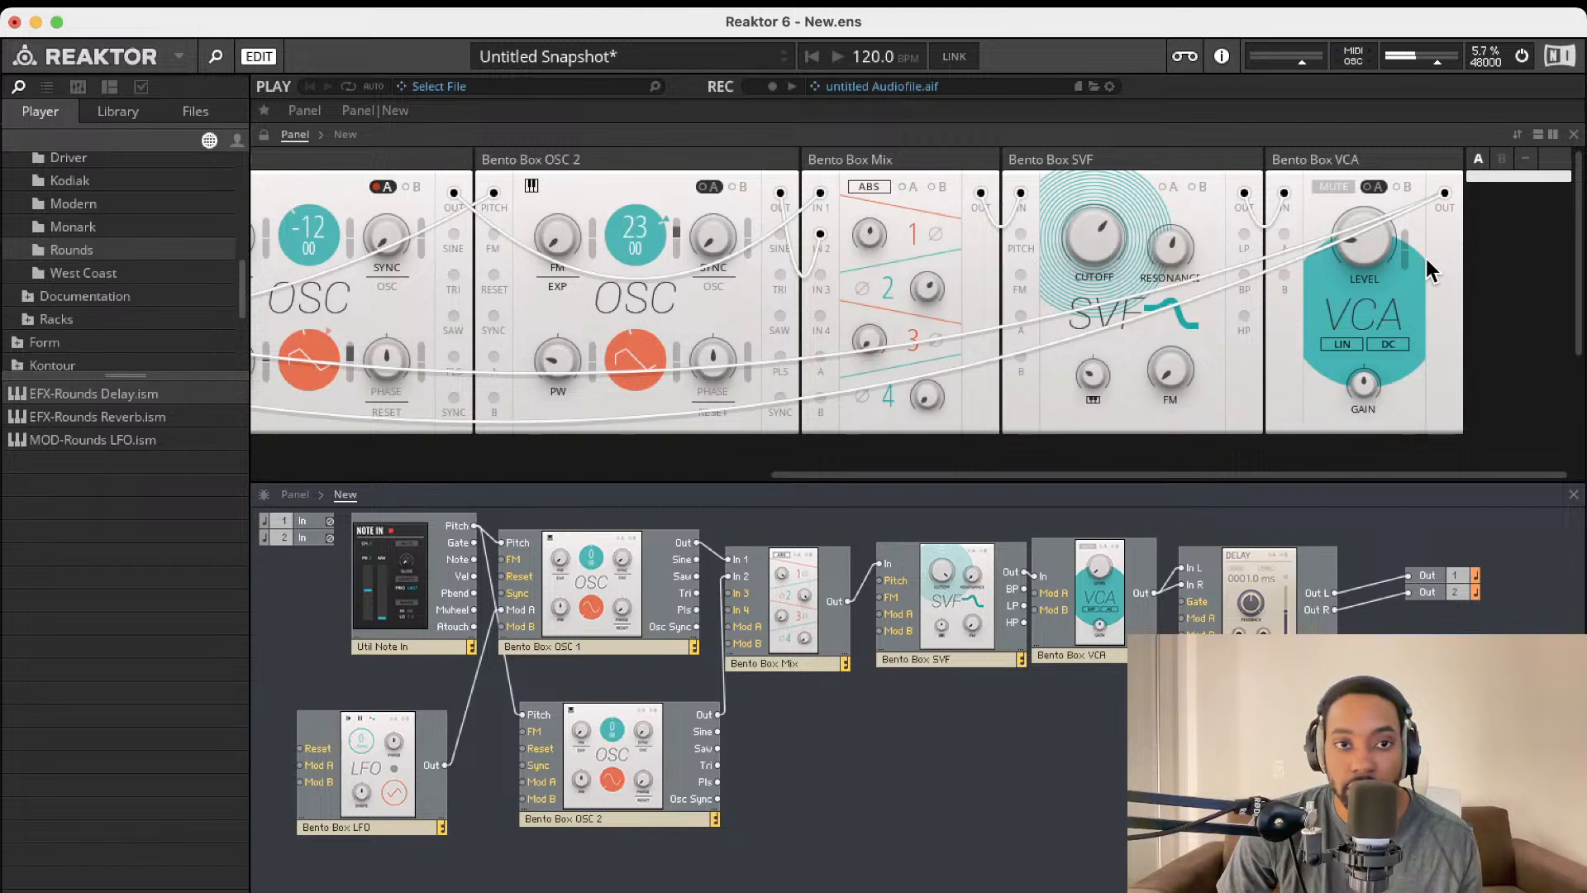
pyautogui.hscroll(-5, 1226, 234)
pyautogui.hscroll(-3, 804, 245)
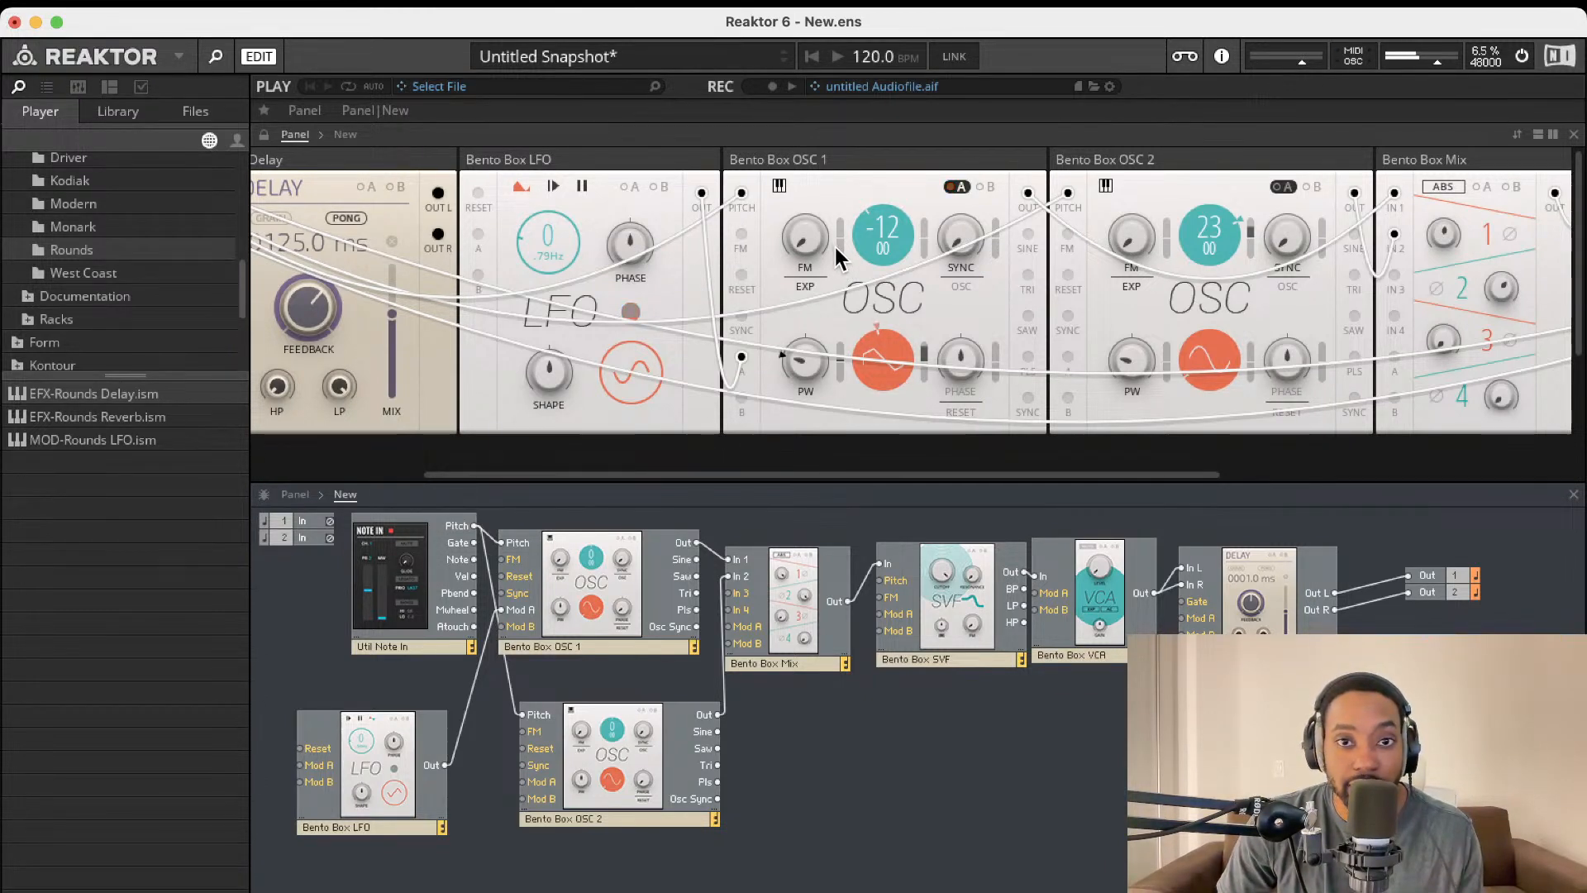
pyautogui.hscroll(2, 860, 240)
pyautogui.hscroll(10, 857, 237)
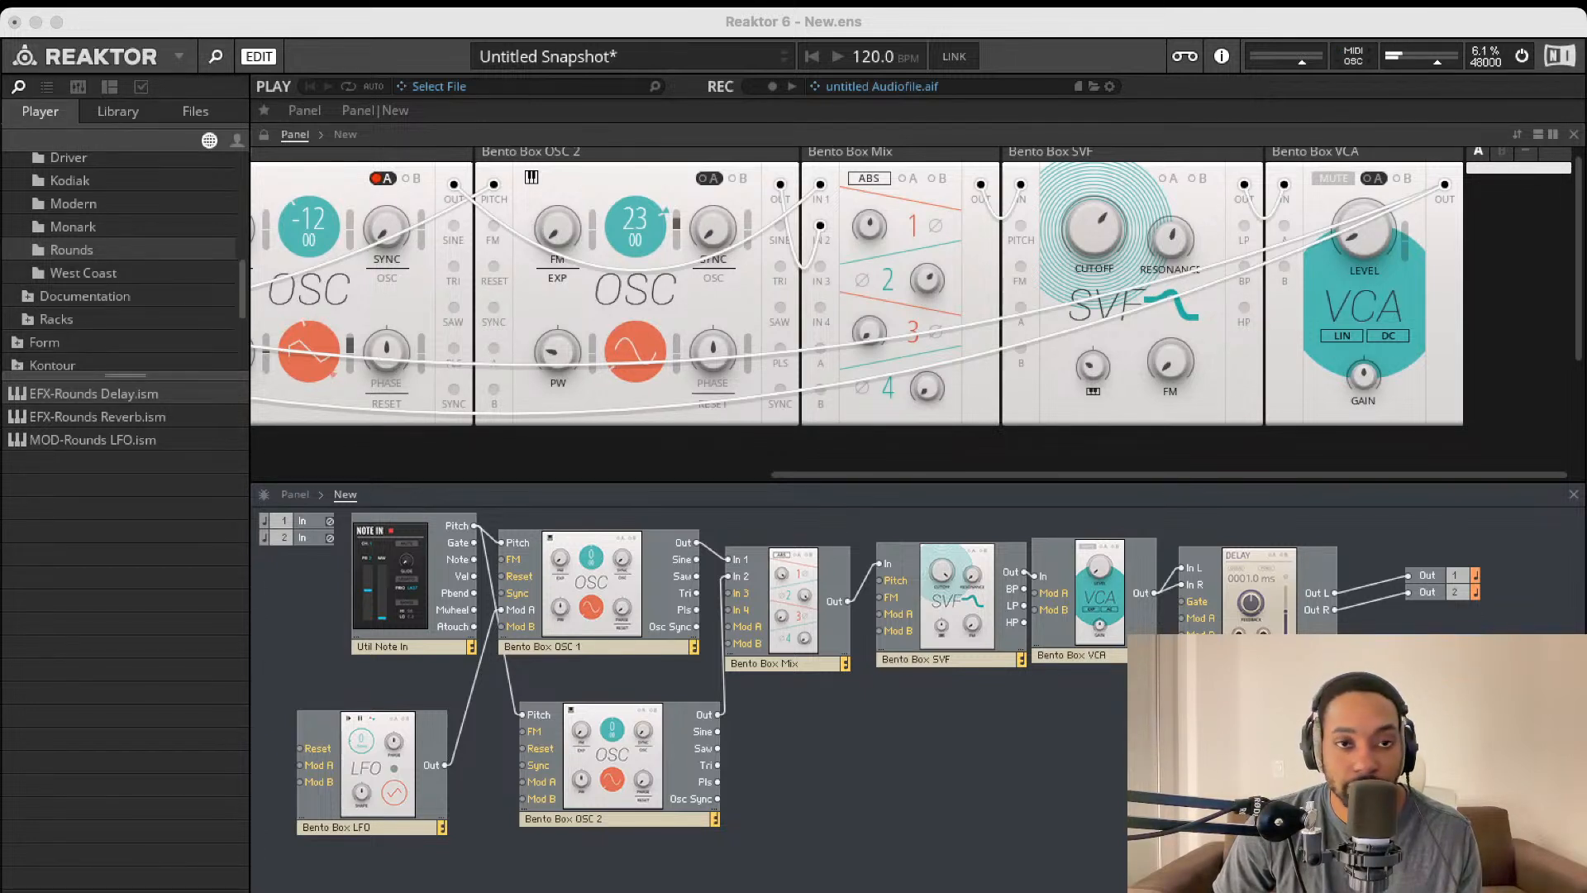
pyautogui.click(636, 237)
pyautogui.moveTo(632, 228); pyautogui.dragTo(652, 422)
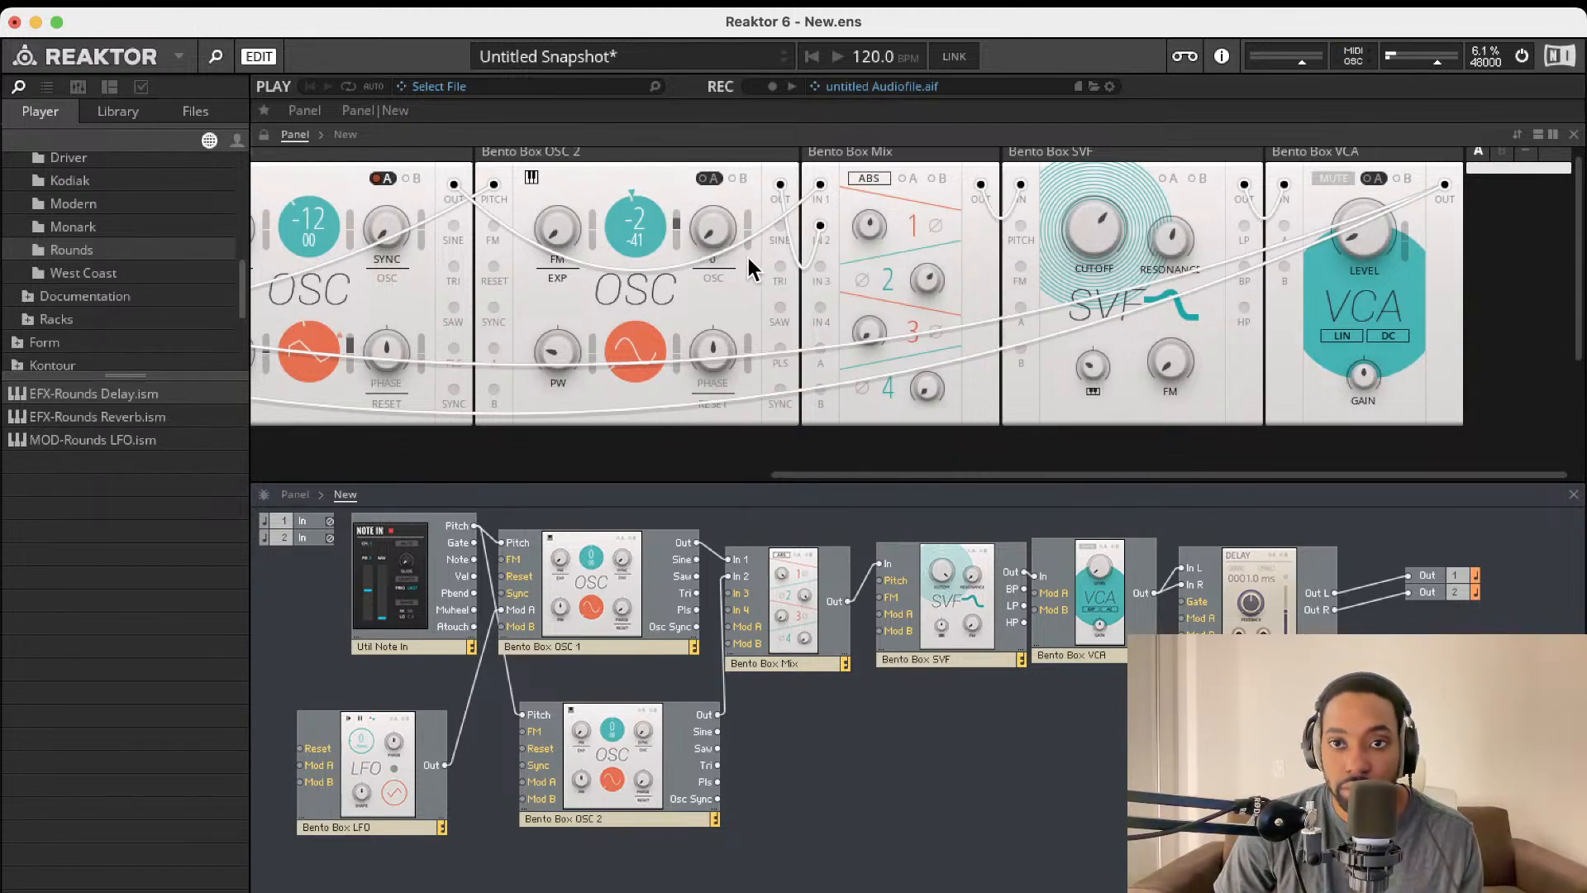
# - Lower the delay's Feedback and Mix, and set its LP filter to 32.4 and HP filter to 97.6
pyautogui.hscroll(-10, 677, 237)
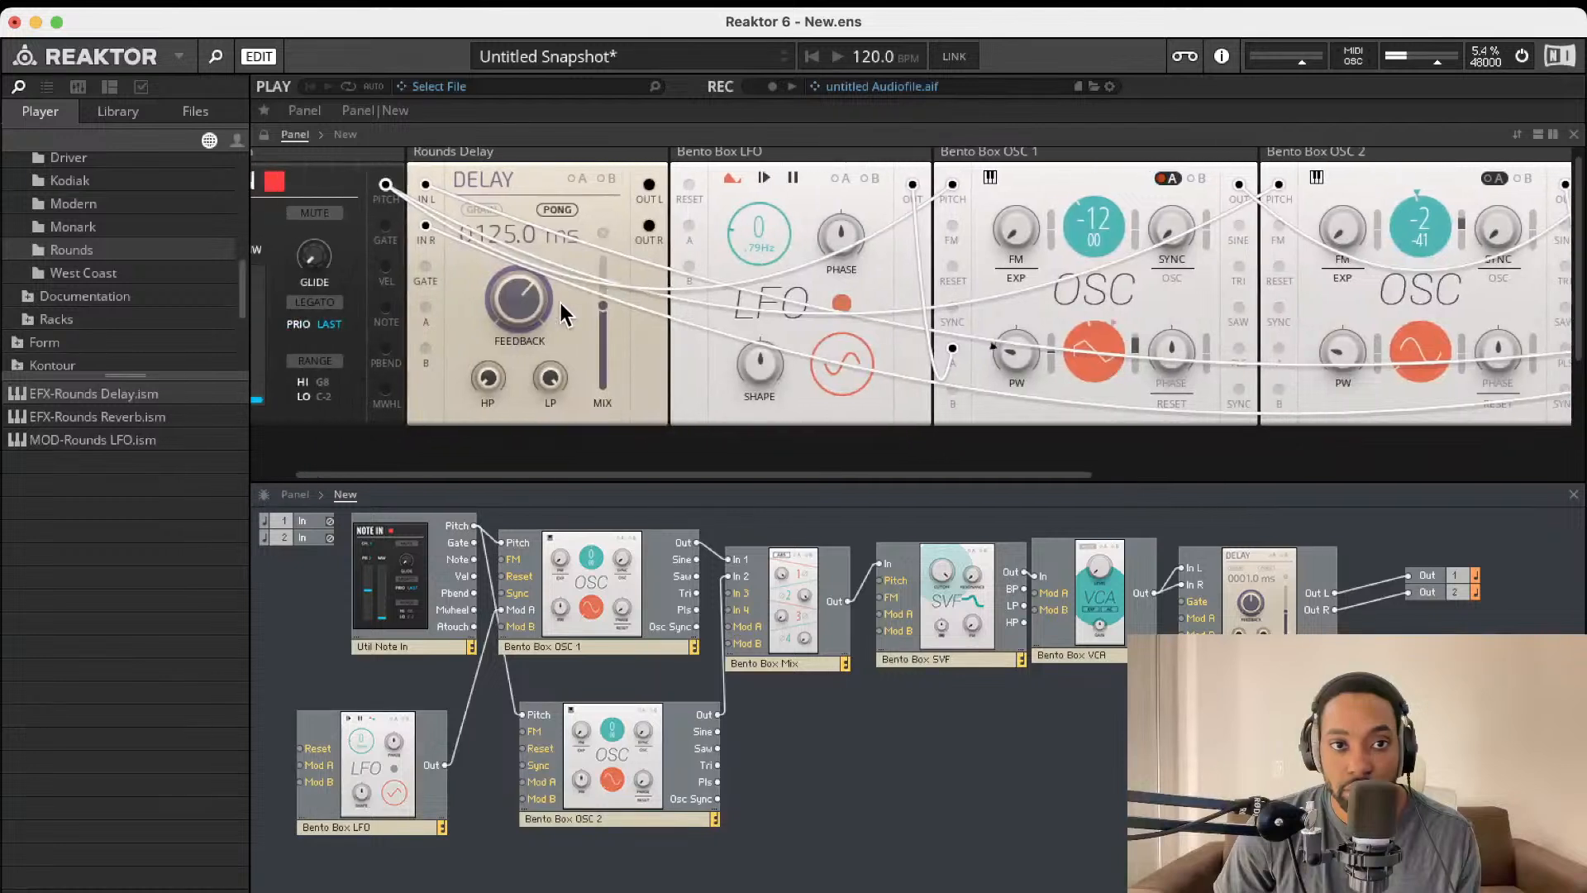
pyautogui.moveTo(529, 373); pyautogui.dragTo(572, 435)
pyautogui.moveTo(606, 314); pyautogui.dragTo(549, 410)
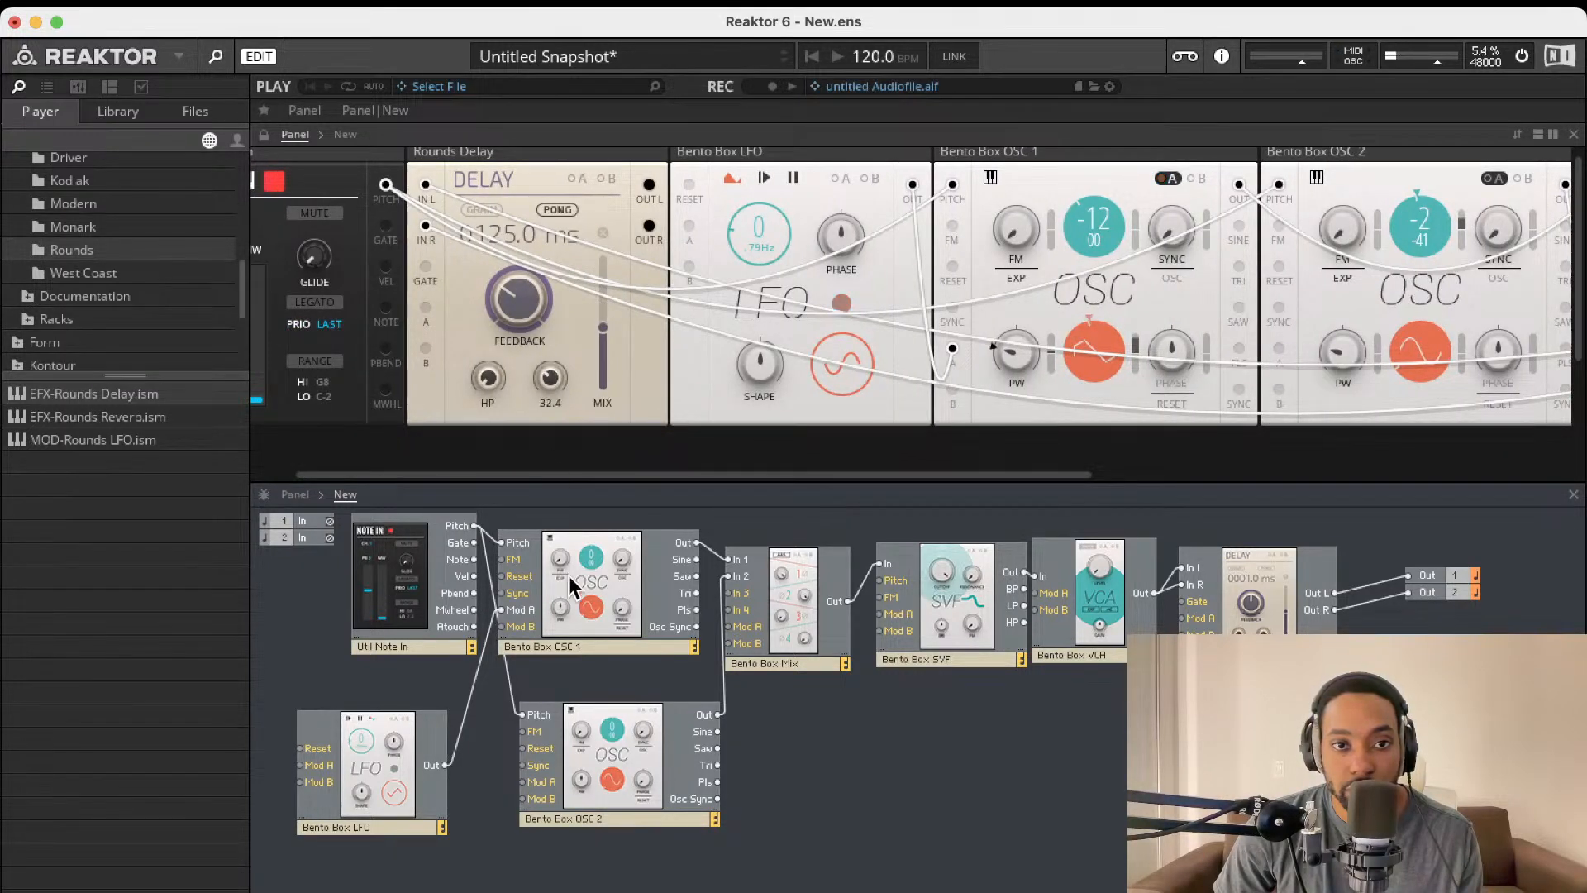
pyautogui.moveTo(488, 378); pyautogui.dragTo(510, 246)
pyautogui.moveTo(488, 377)
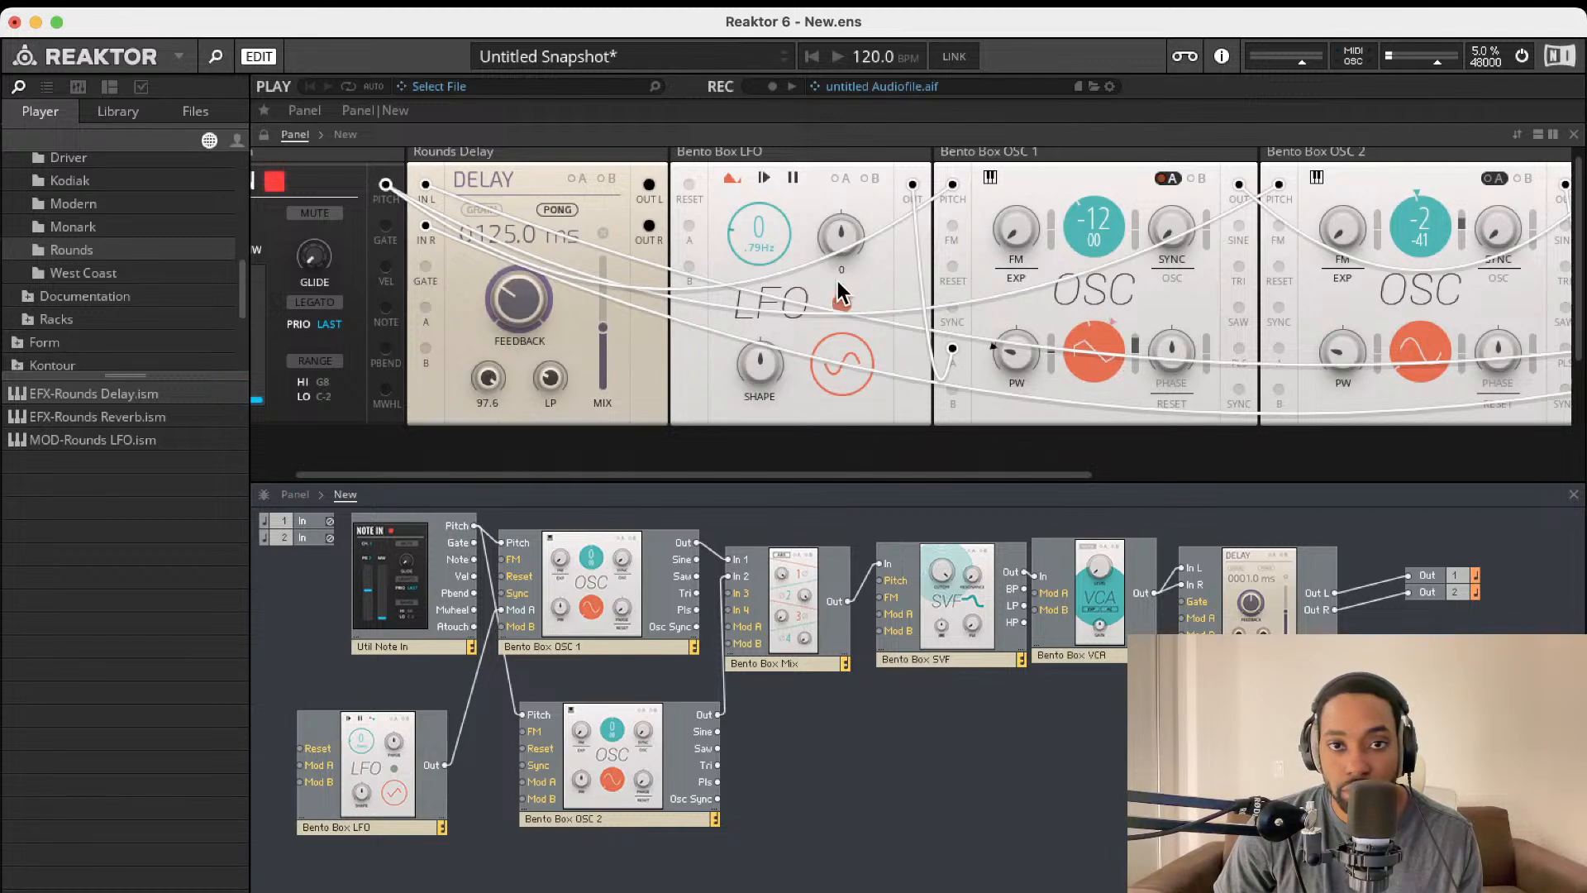
# - Set the LFO's rate to 15.29 Hz
pyautogui.moveTo(775, 210); pyautogui.dragTo(776, 143)
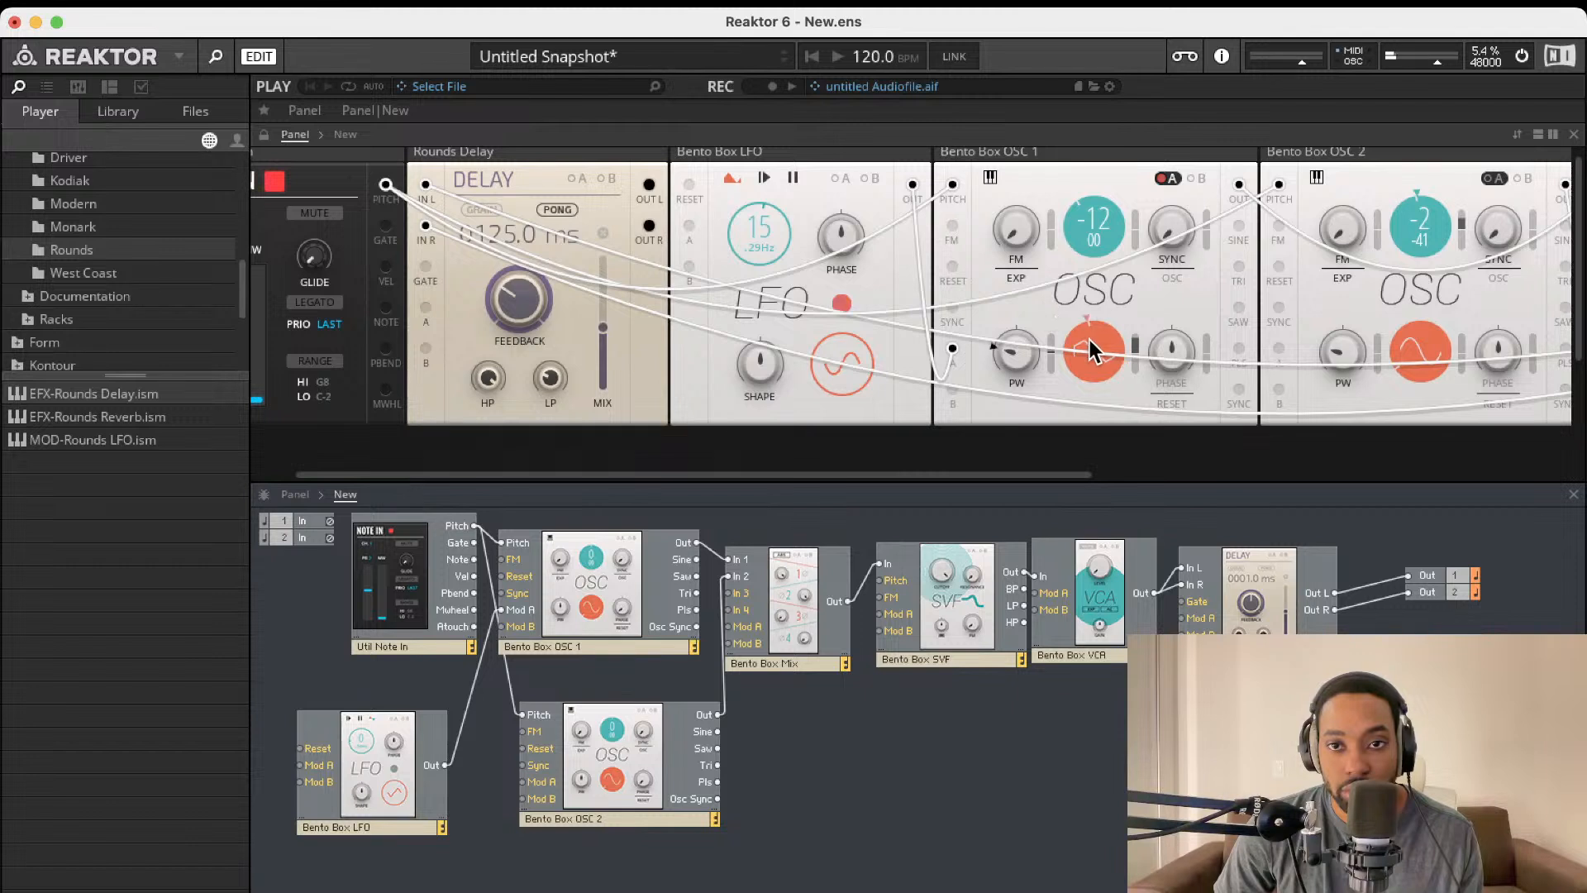
pyautogui.moveTo(1121, 338); pyautogui.dragTo(1068, 343)
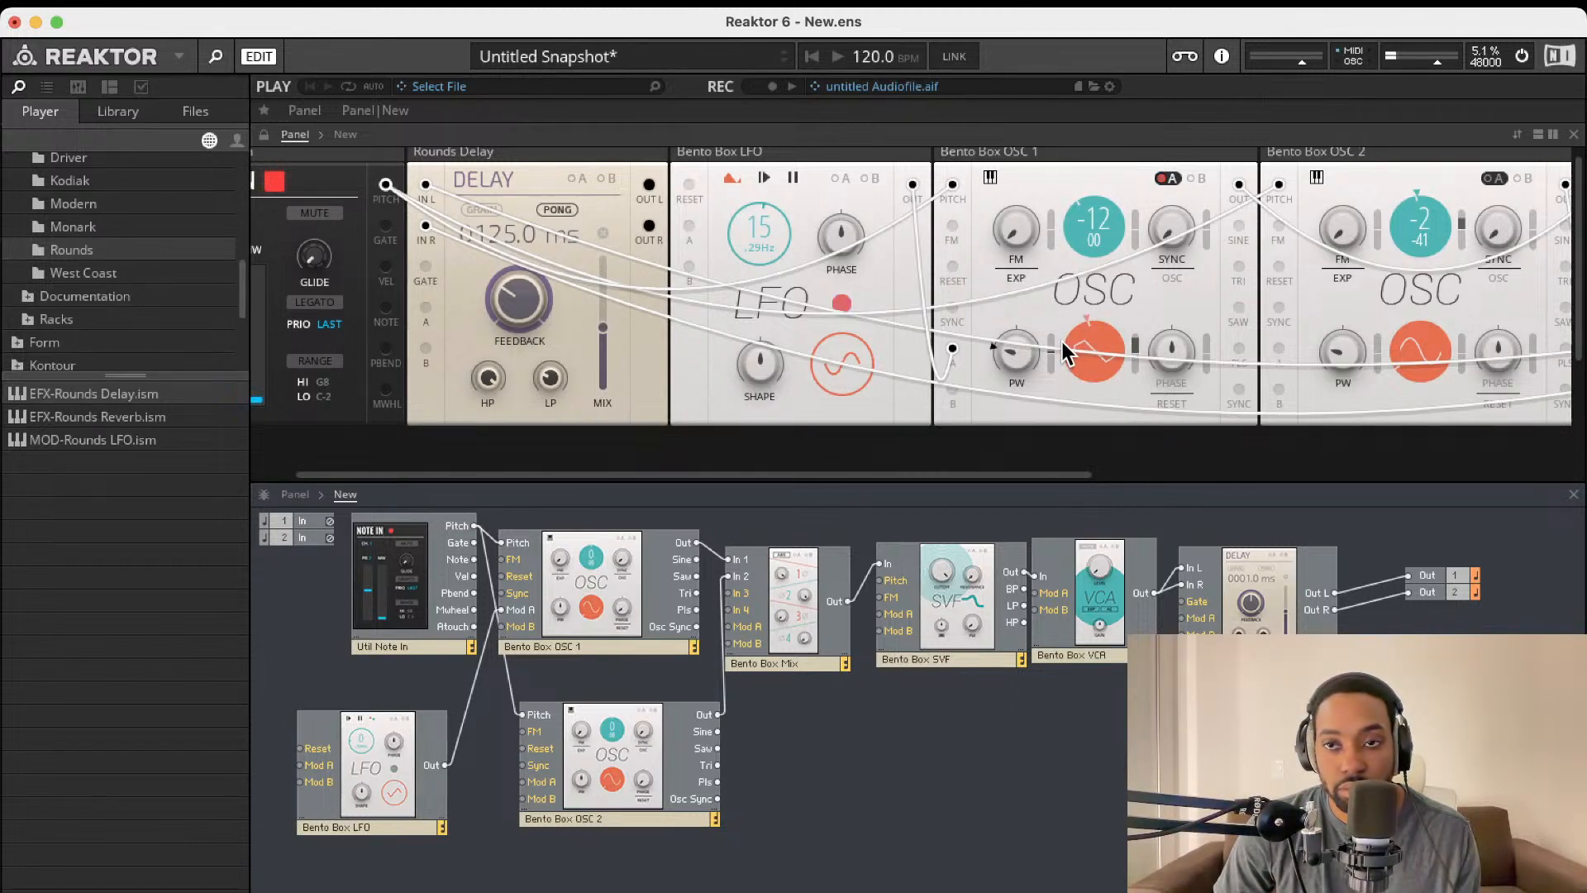
pyautogui.hscroll(3, 1216, 322)
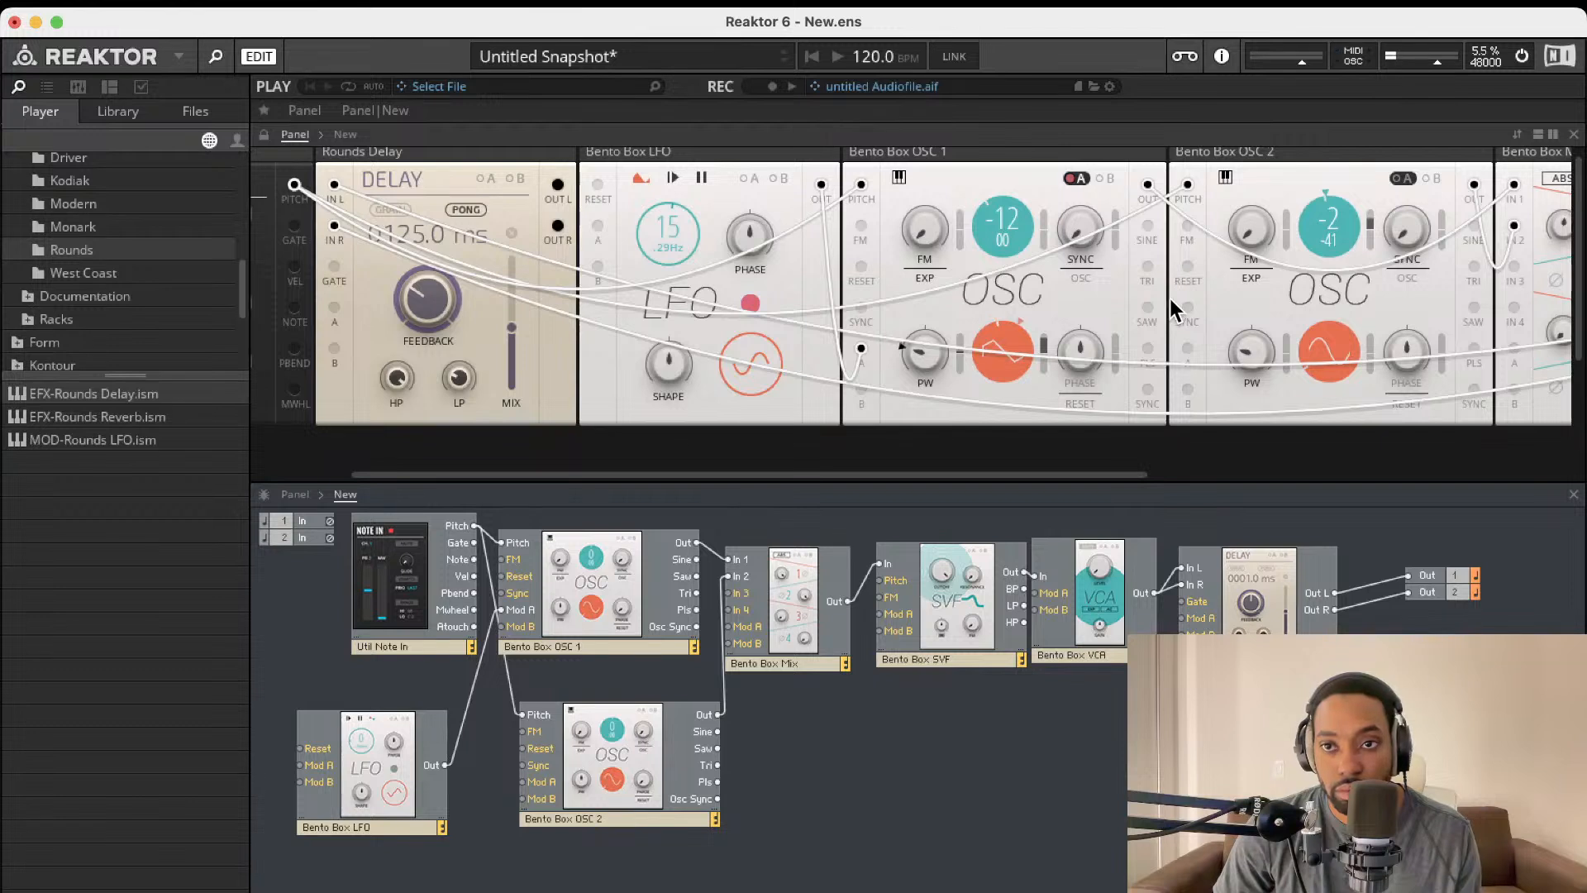
pyautogui.hscroll(10, 1168, 283)
pyautogui.moveTo(1258, 284)
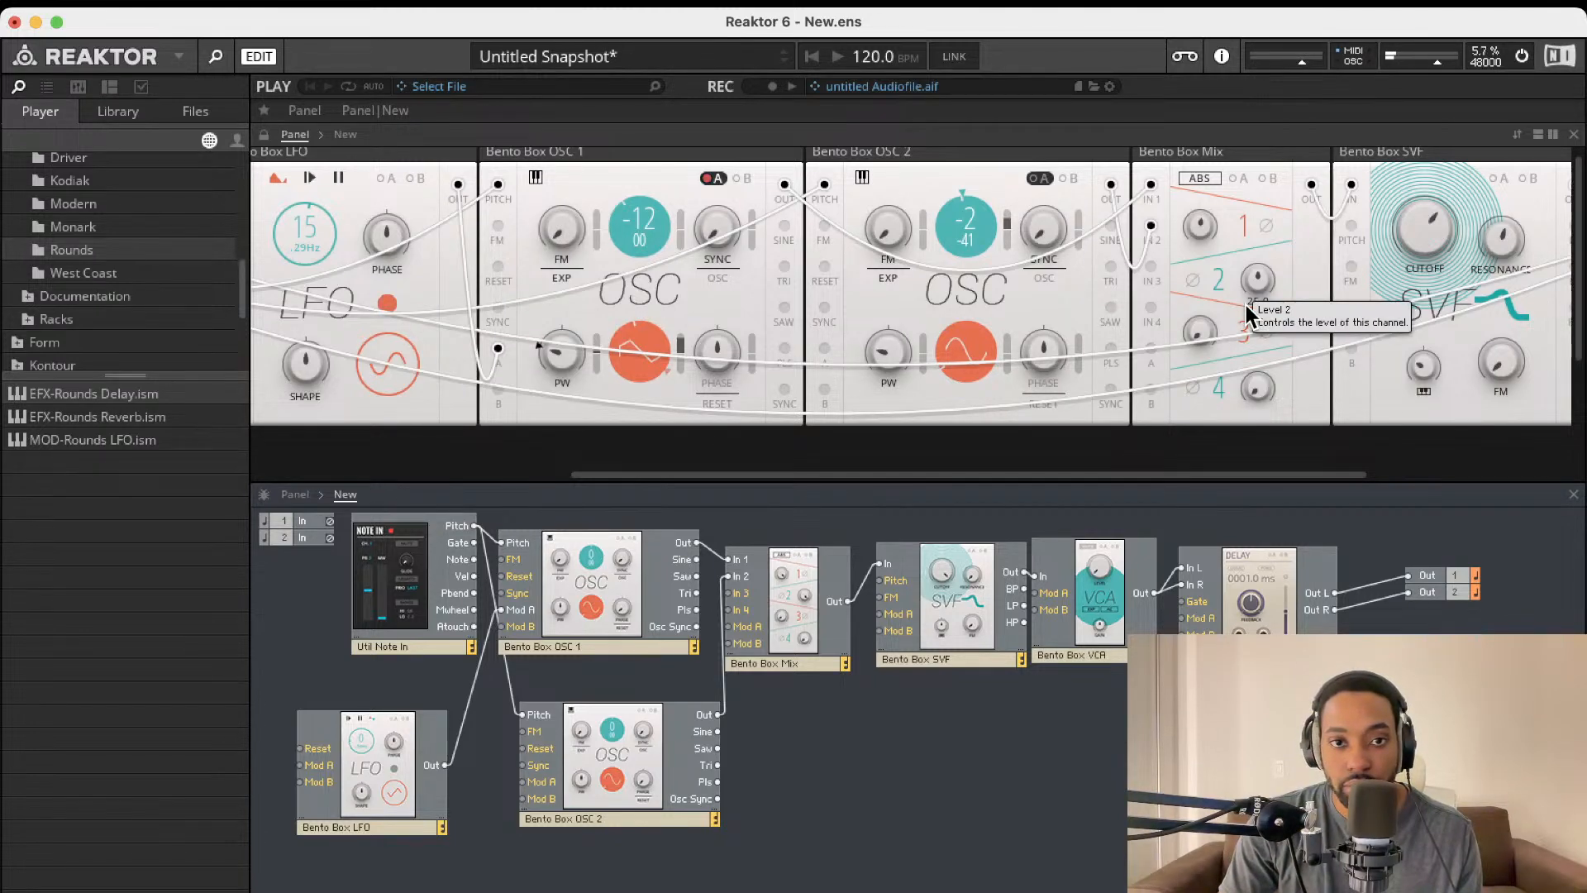
pyautogui.scroll(-2, 1247, 310)
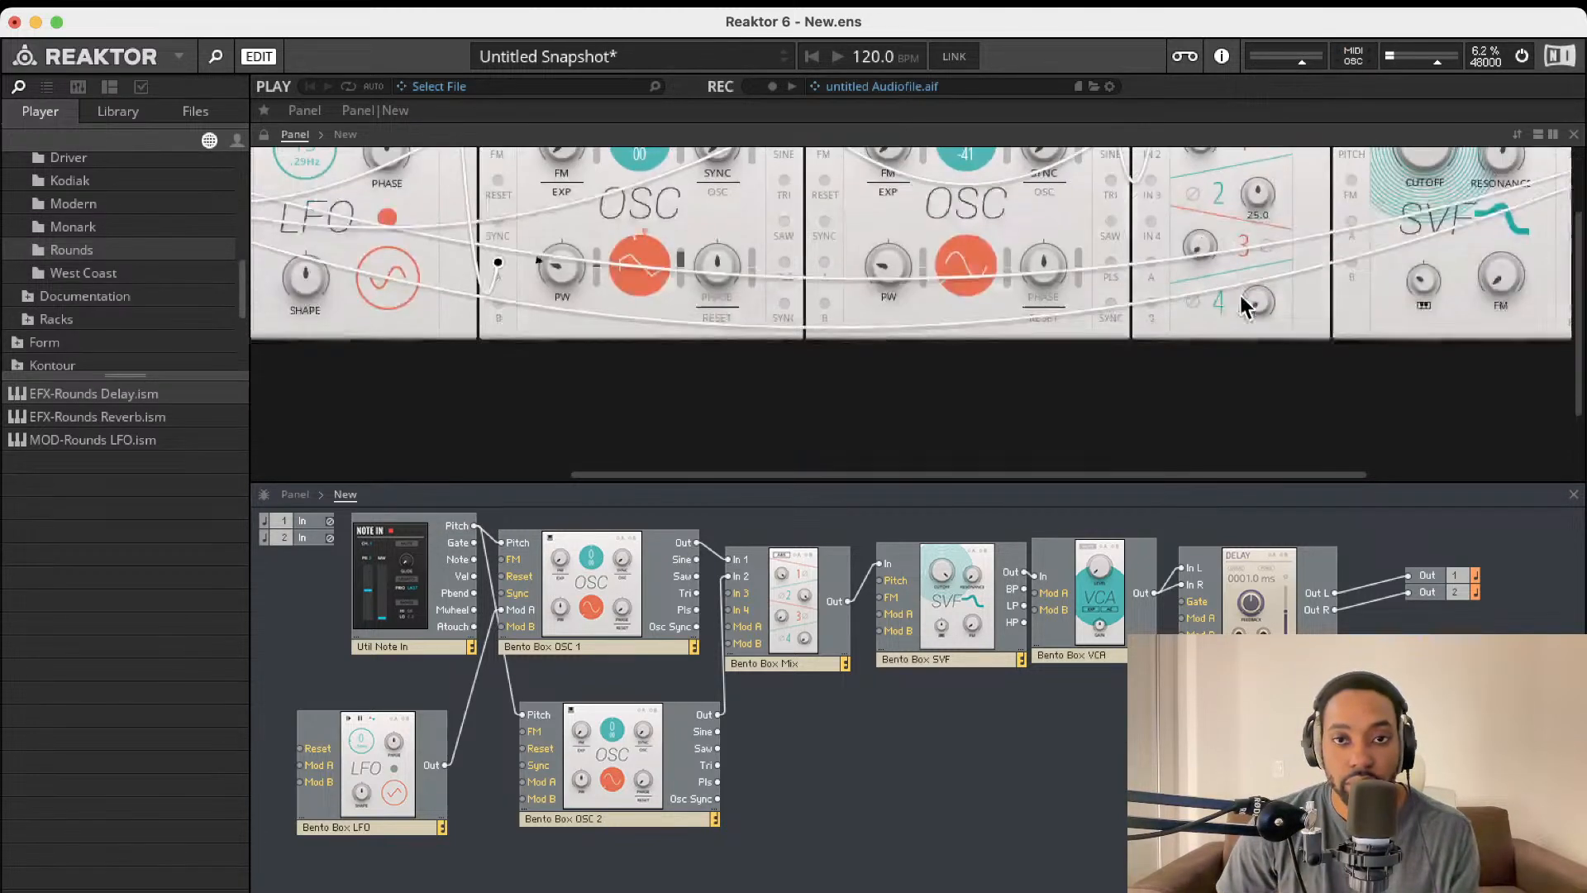